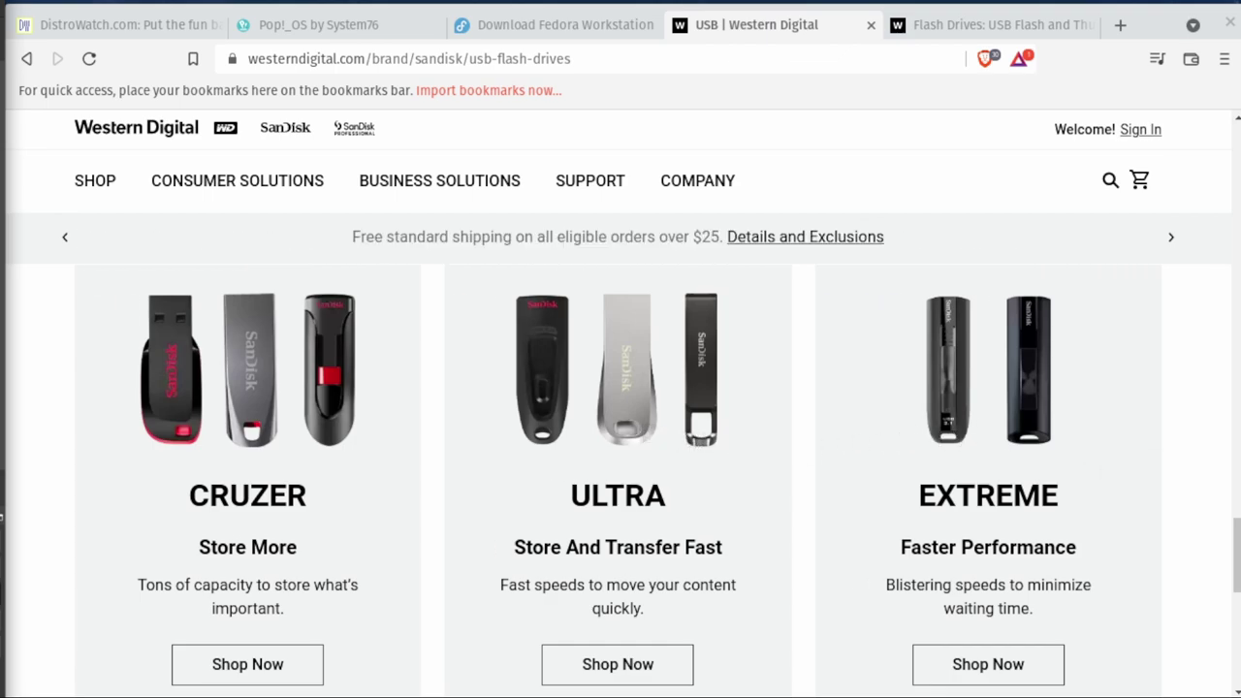
# Switch to the USB Flash Drives listing and scroll through the drives and prices down to the pagination.
pyautogui.hotkey('ctrl', 'Tab')
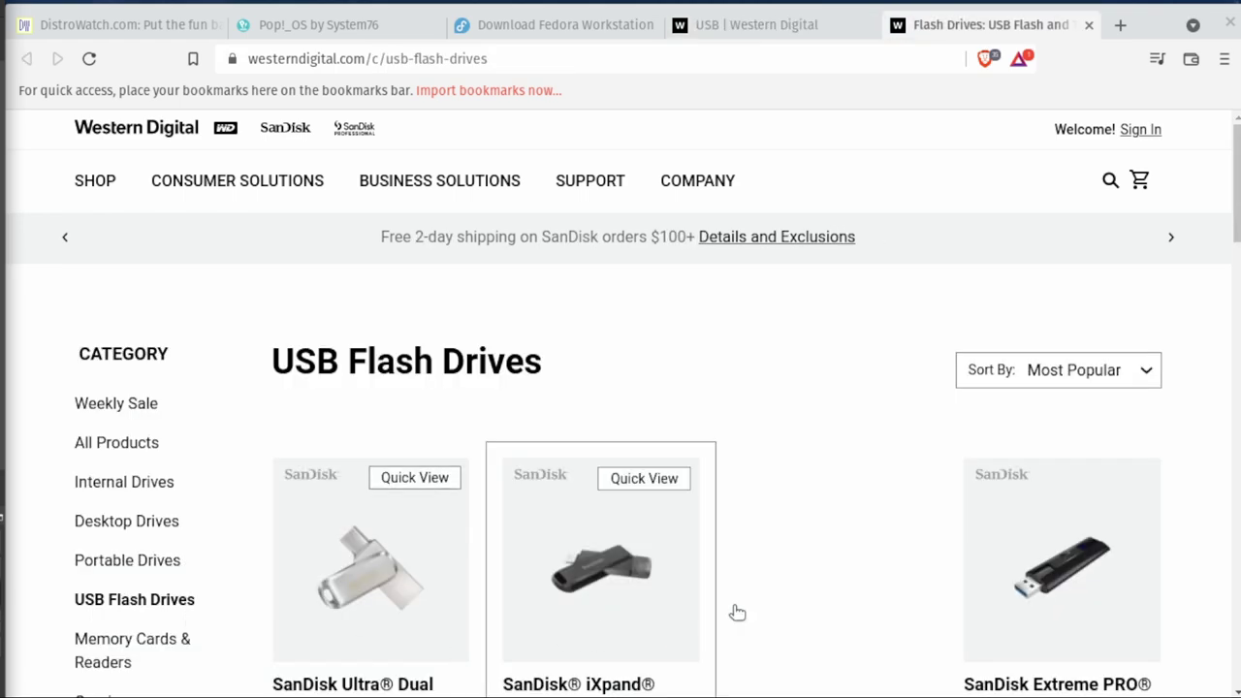
pyautogui.scroll(-4, 1224, 347)
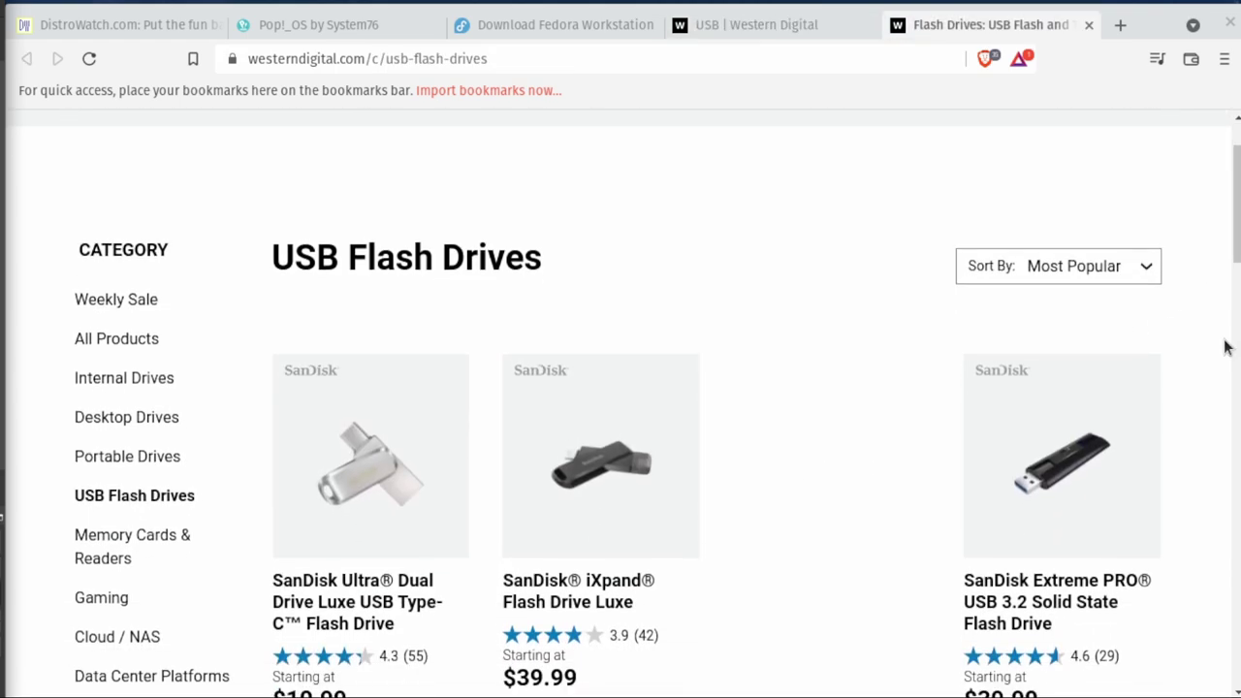
pyautogui.scroll(-5, 1224, 347)
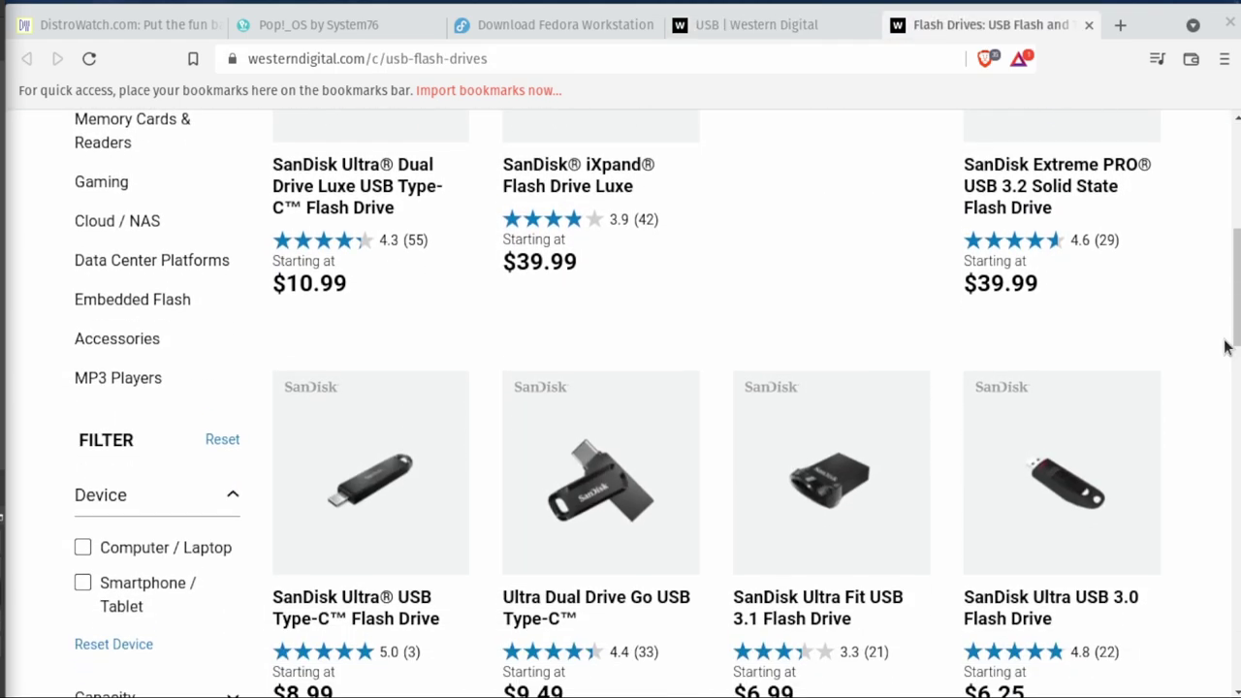
pyautogui.scroll(-3, 1224, 347)
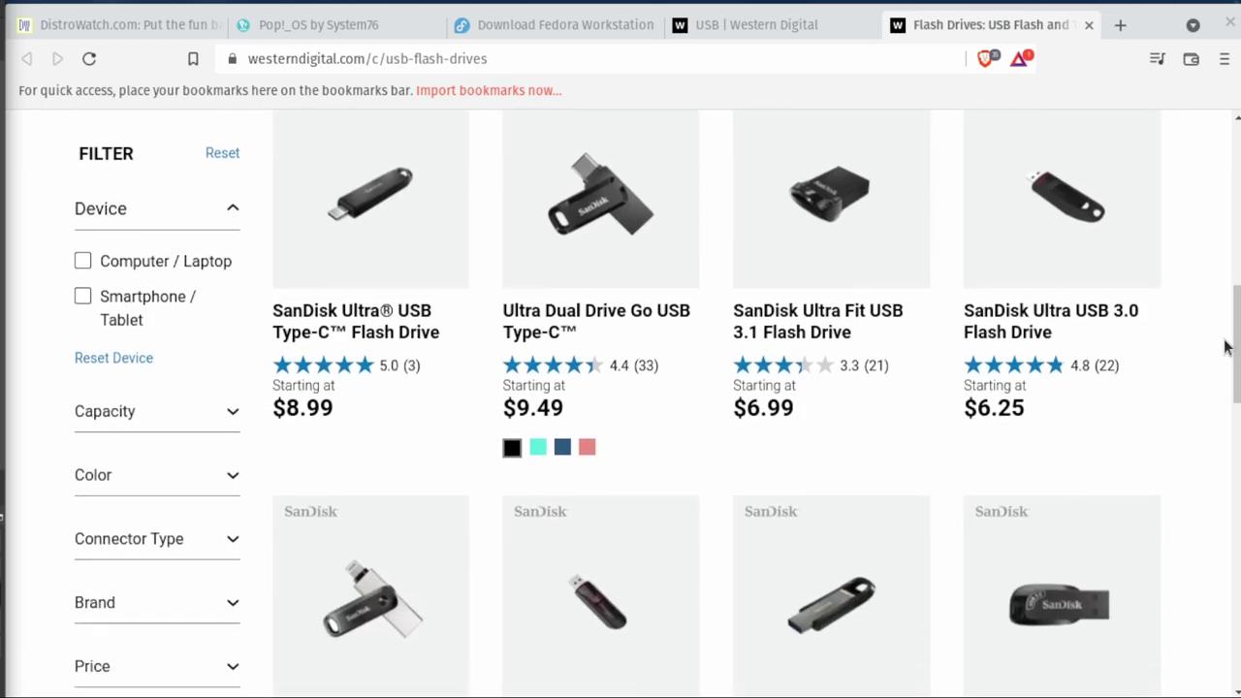
pyautogui.scroll(-2, 1224, 347)
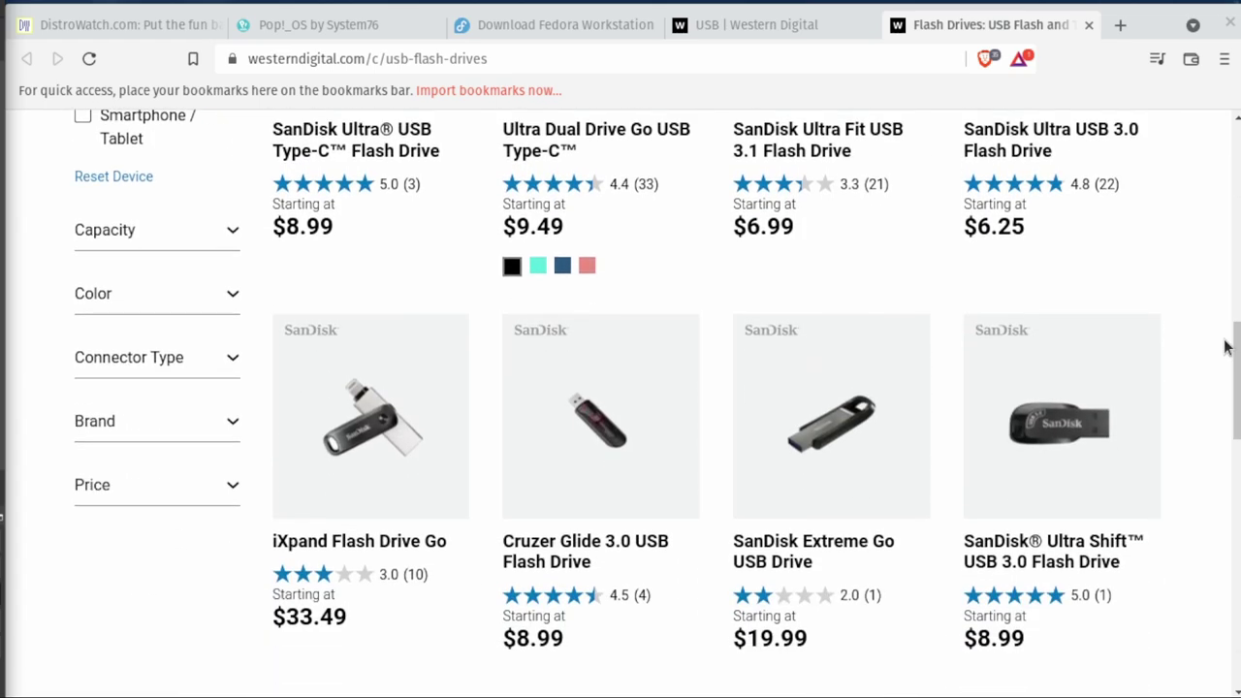
pyautogui.scroll(-6, 1224, 347)
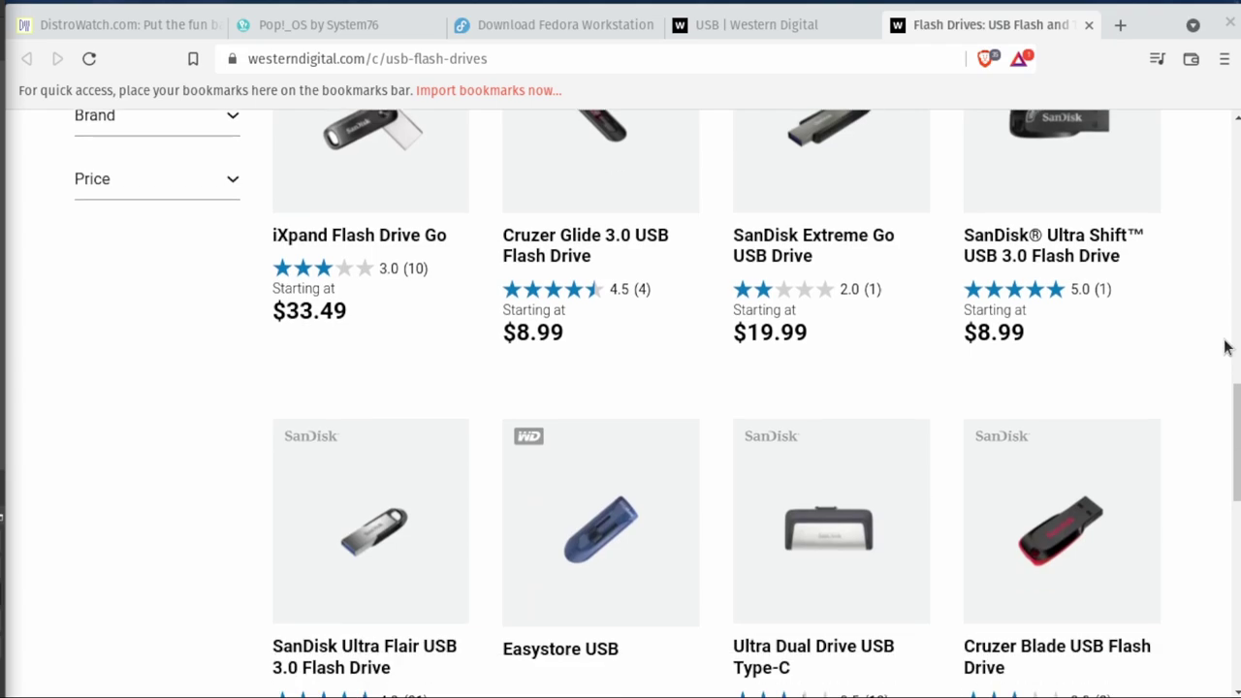
pyautogui.scroll(-5, 1224, 347)
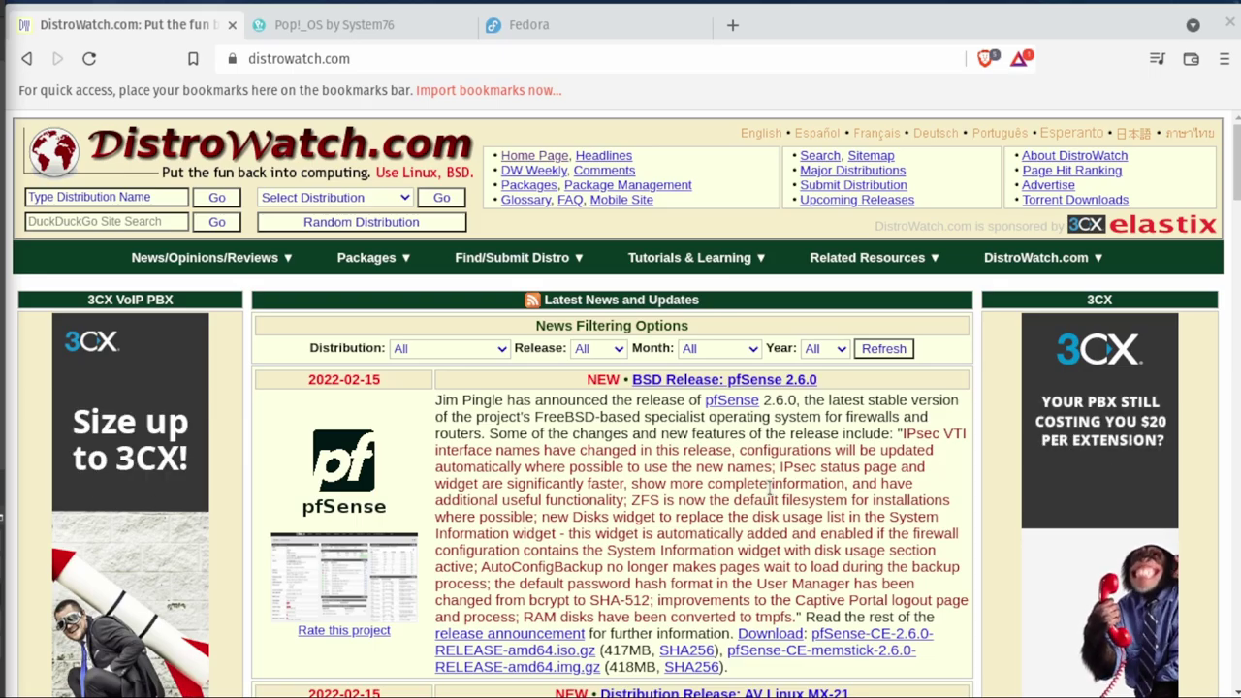
# Scroll DistroWatch to the Page Hit Ranking table, with MX Linux first, Pop!_OS fifth and Fedora ninth.
pyautogui.scroll(-3, 775, 484)
pyautogui.scroll(-6, 810, 481)
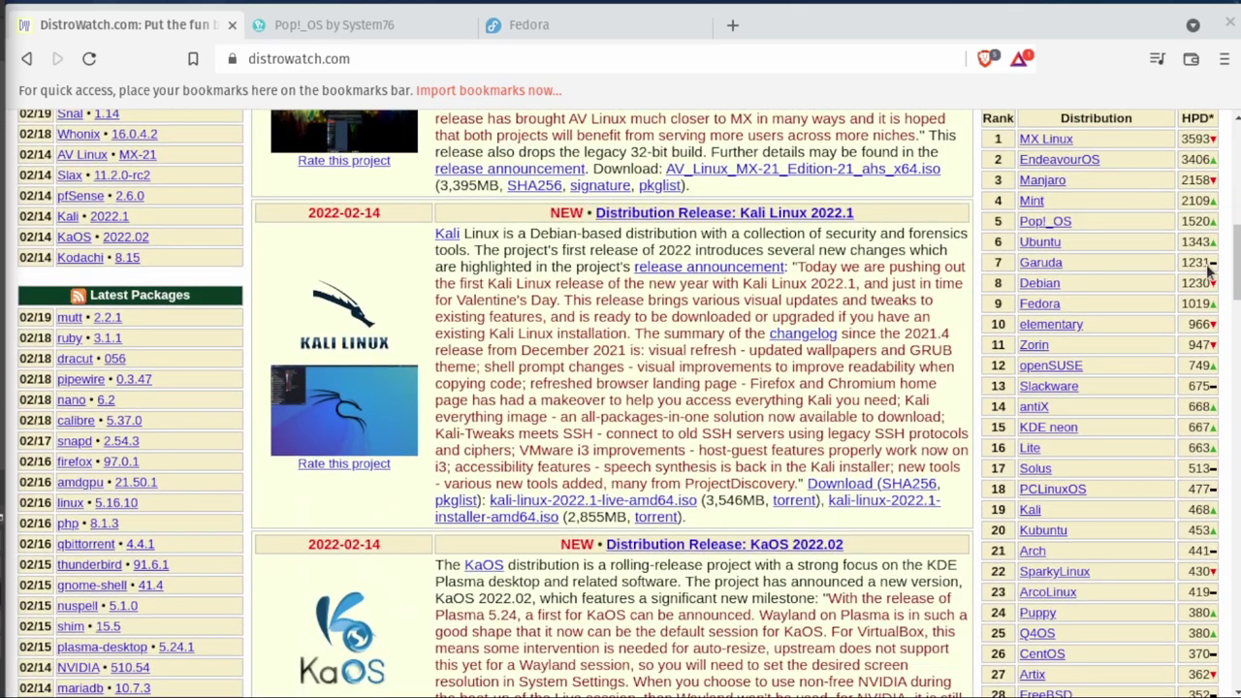
pyautogui.scroll(1, 1068, 311)
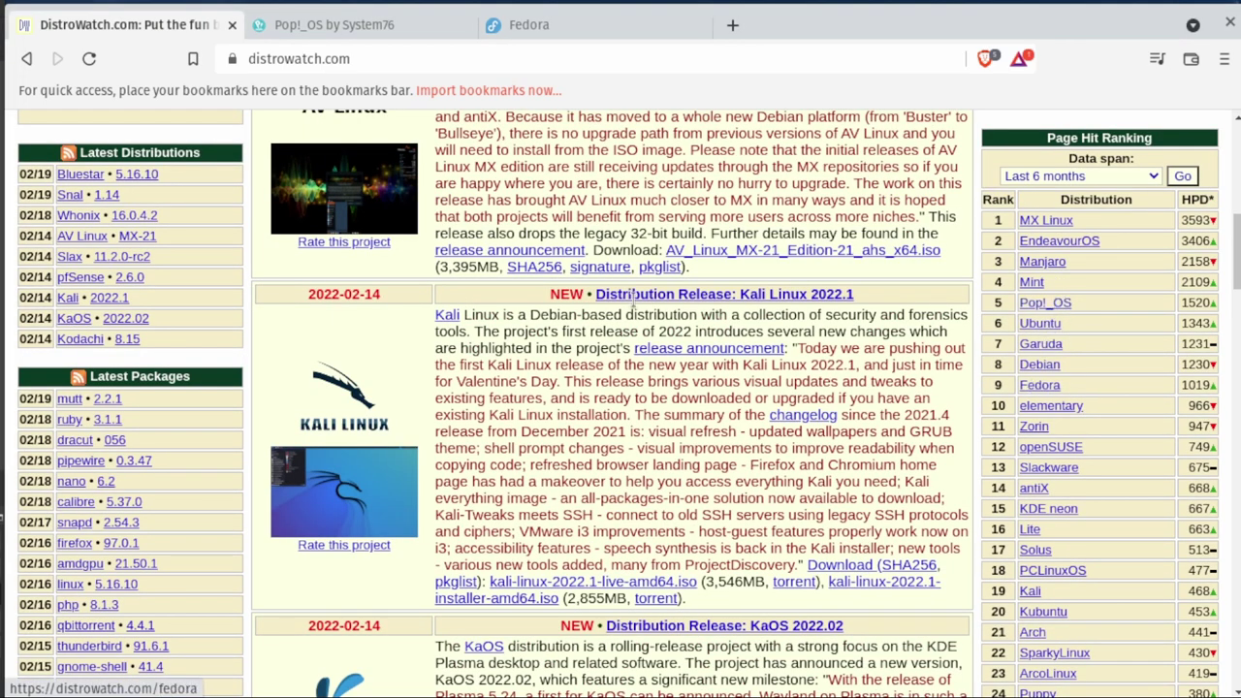
# Download the Pop!_OS 21.10 NVIDIA ISO from the Pop!_OS homepage.
pyautogui.click(335, 23)
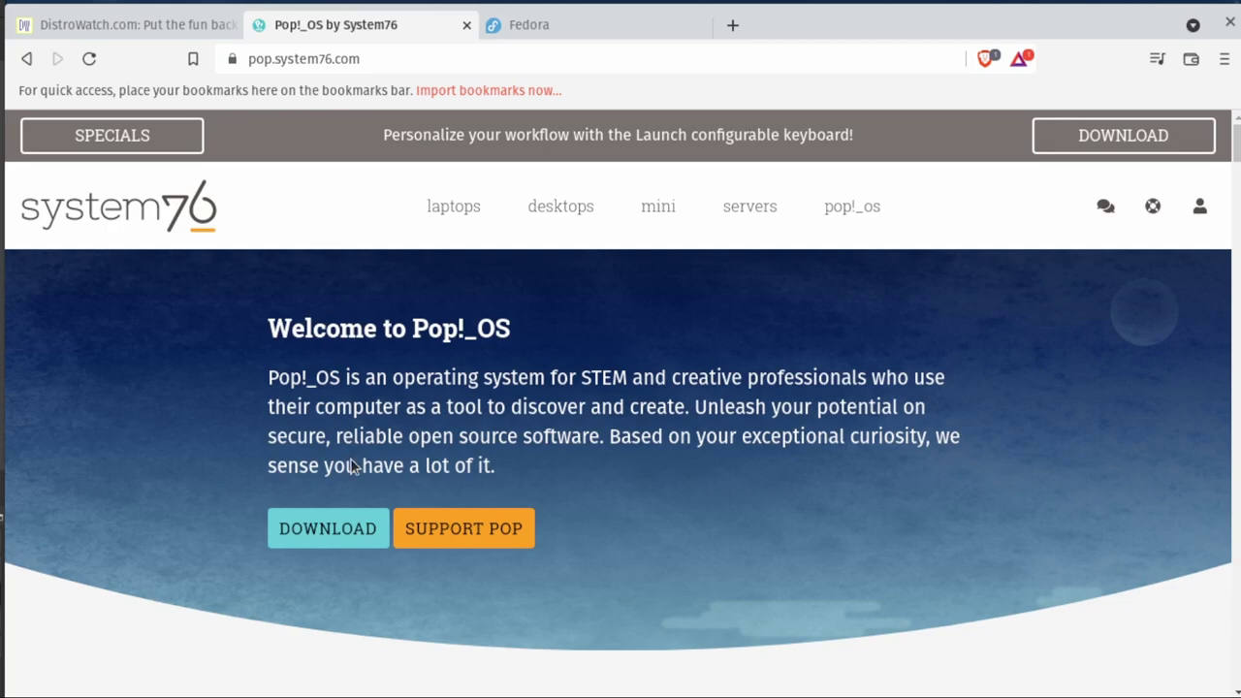
pyautogui.click(351, 533)
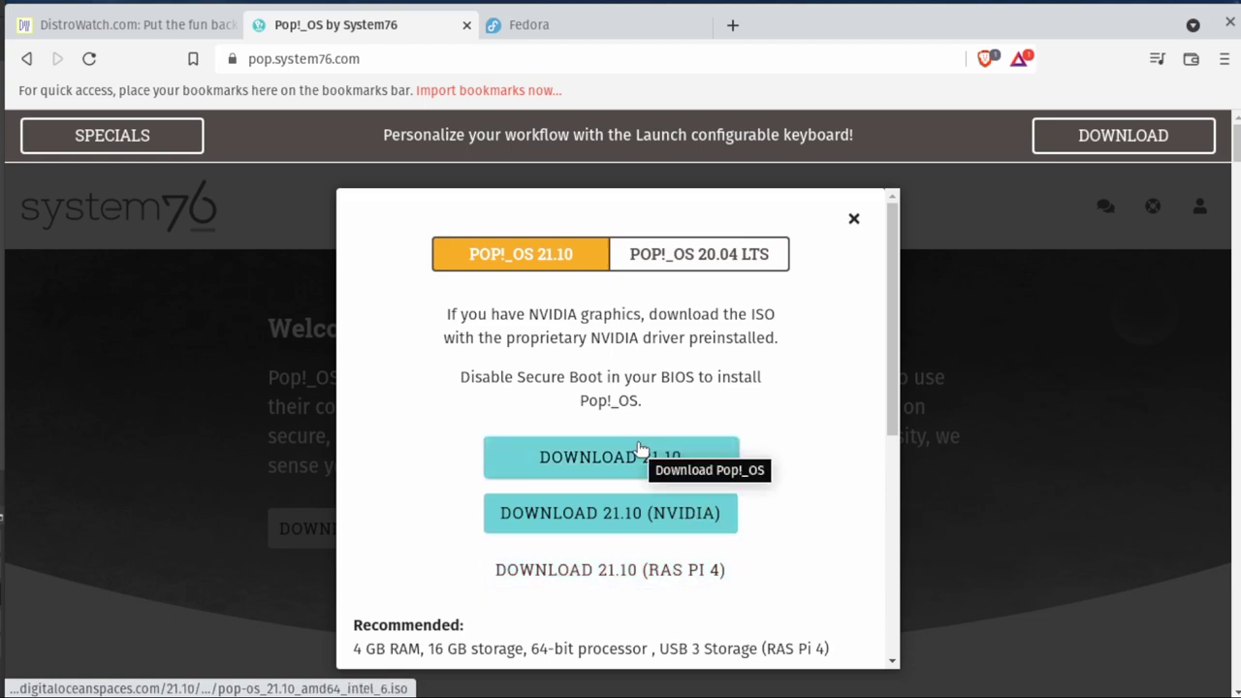
pyautogui.click(665, 521)
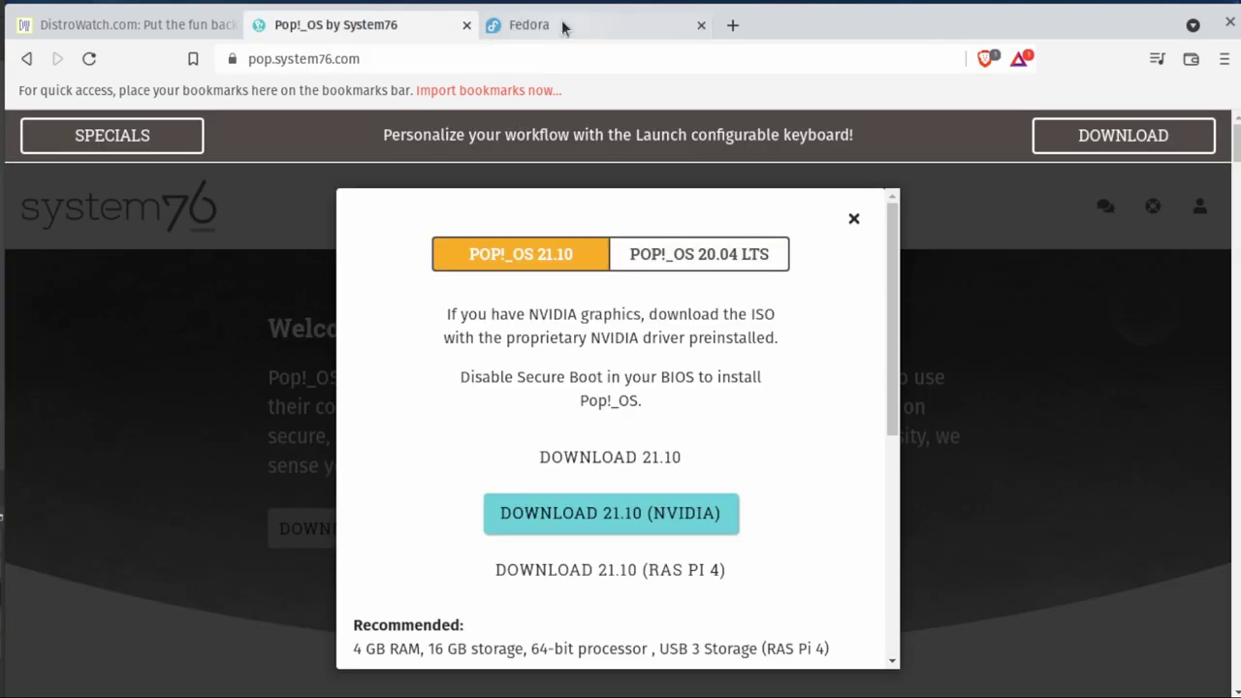
# Request the Fedora 35: x86_64 DVD ISO from the Fedora Workstation download page.
pyautogui.click(564, 28)
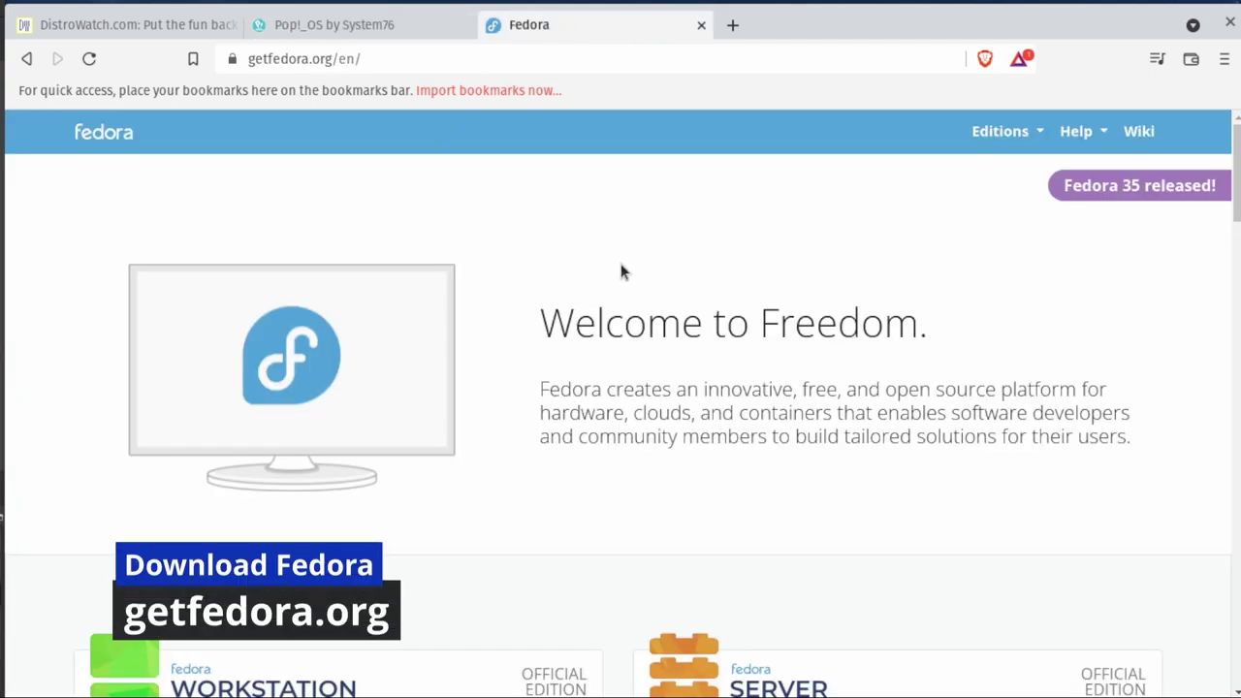
pyautogui.scroll(-5, 629, 265)
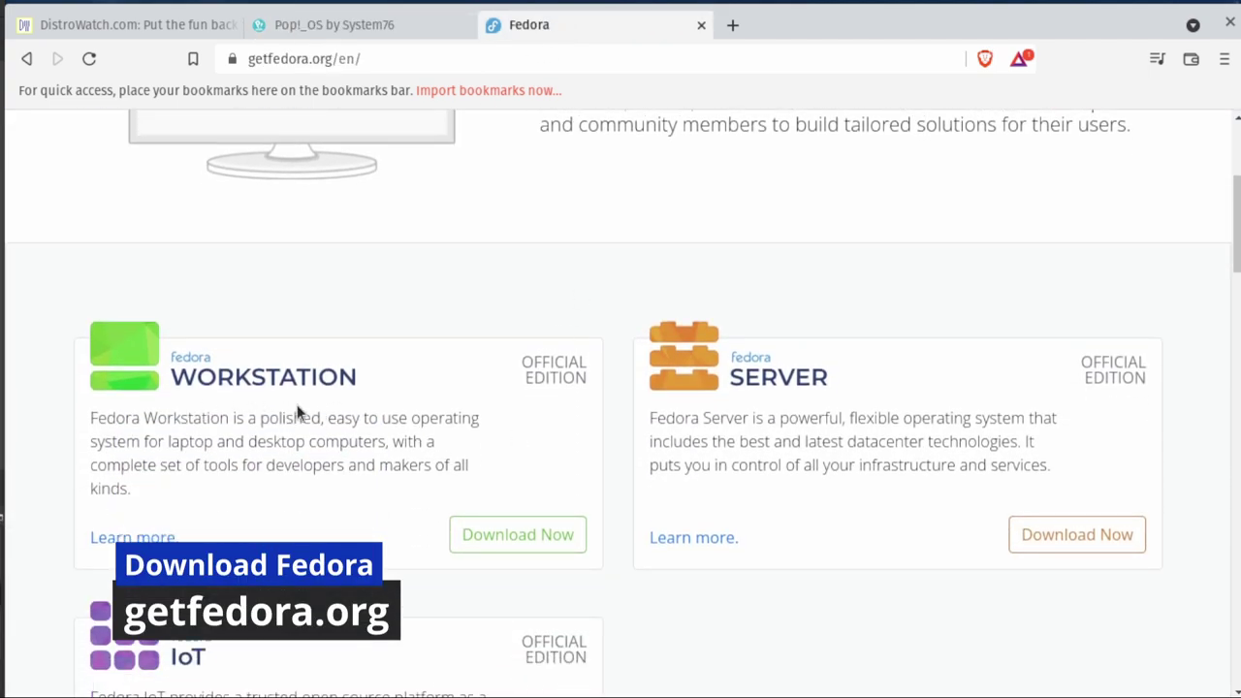
pyautogui.click(516, 543)
pyautogui.scroll(-3, 681, 437)
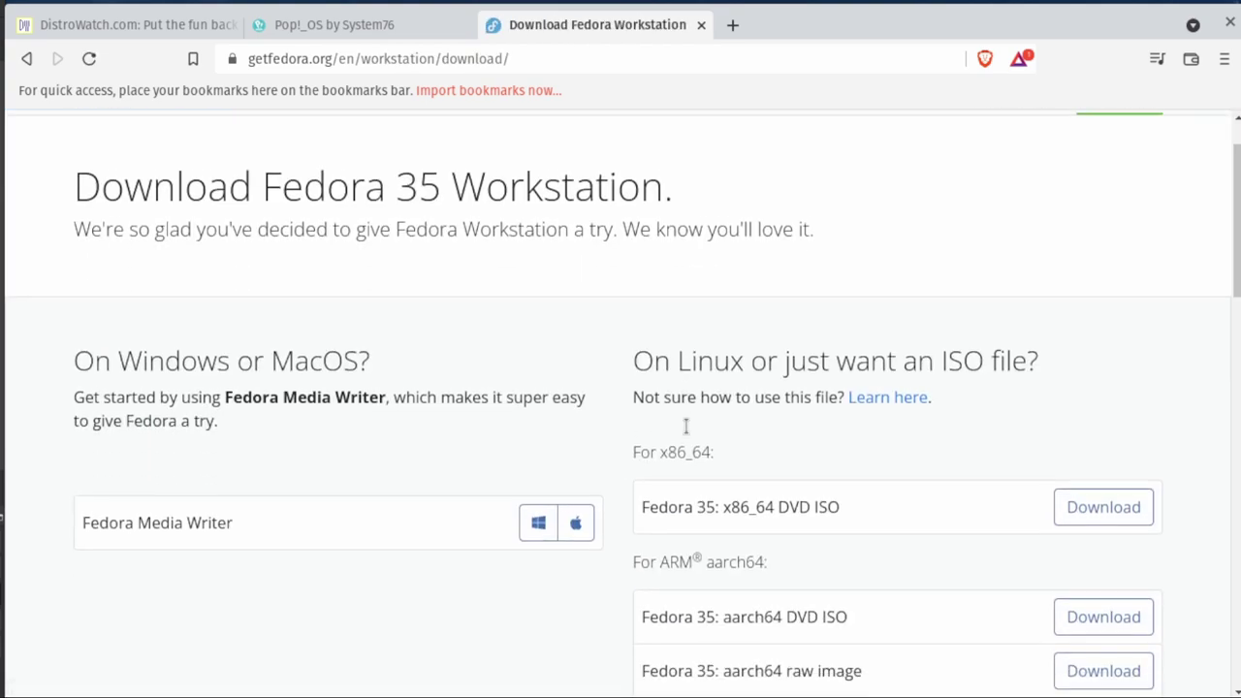
pyautogui.tripleClick(775, 373)
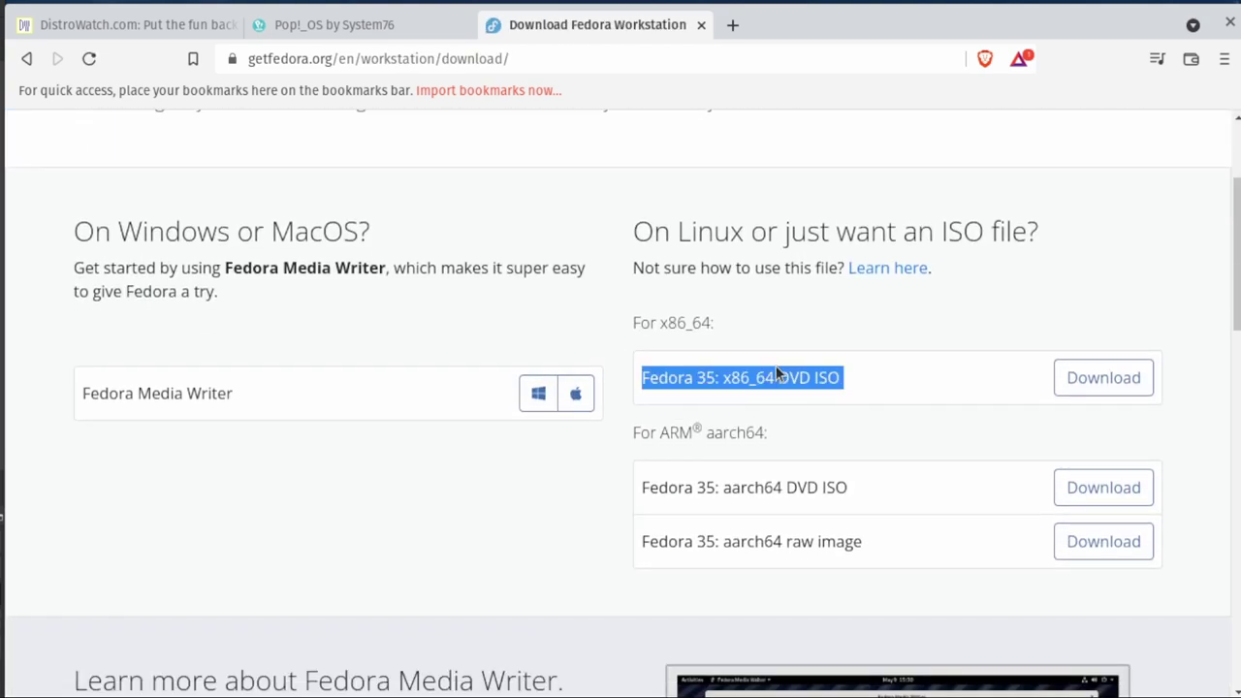
pyautogui.click(1110, 397)
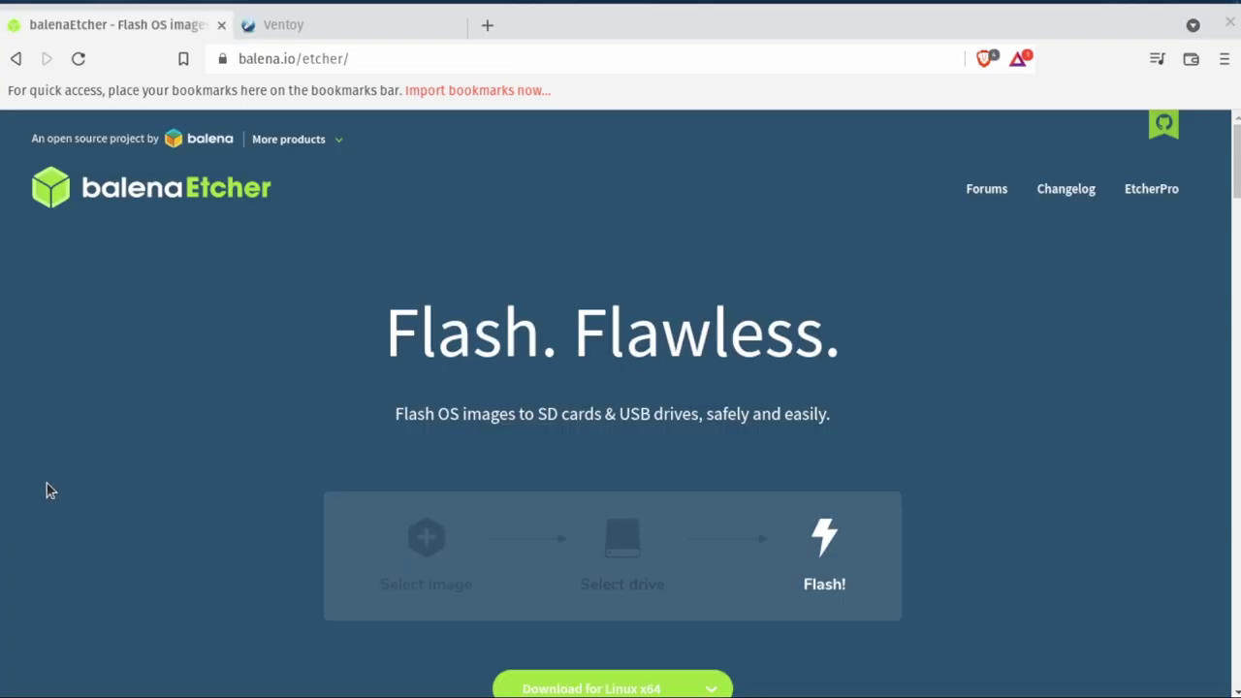
pyautogui.scroll(-2, 197, 314)
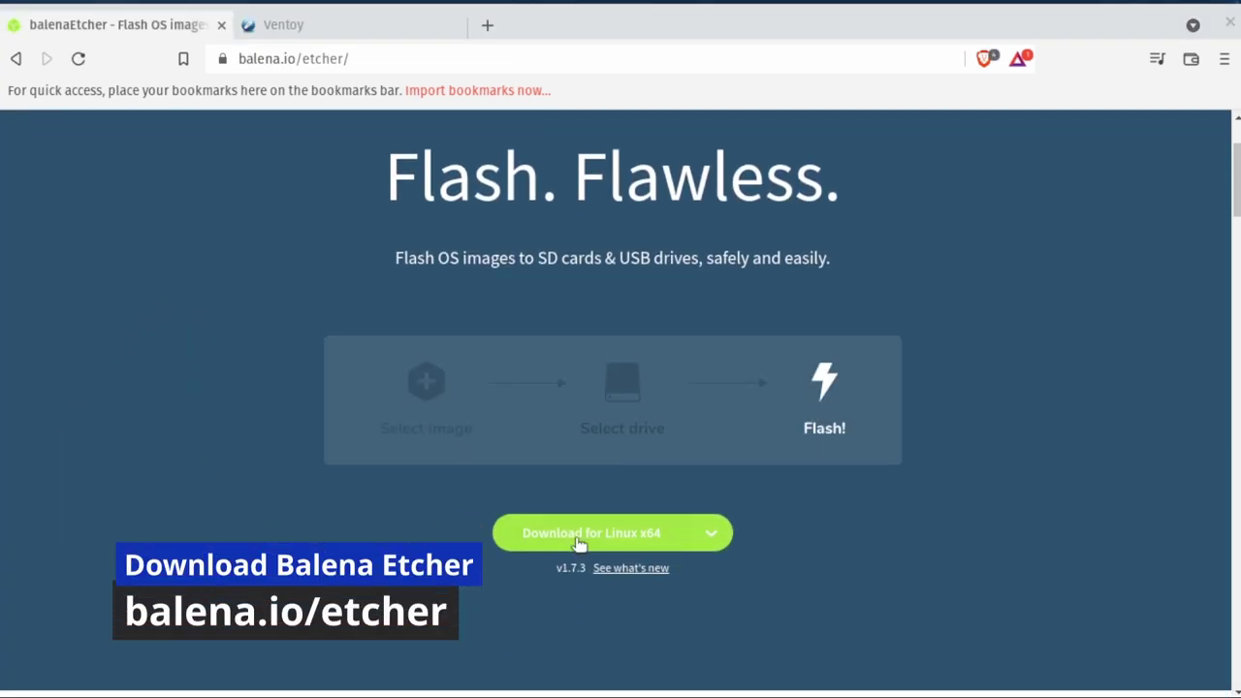
pyautogui.click(714, 534)
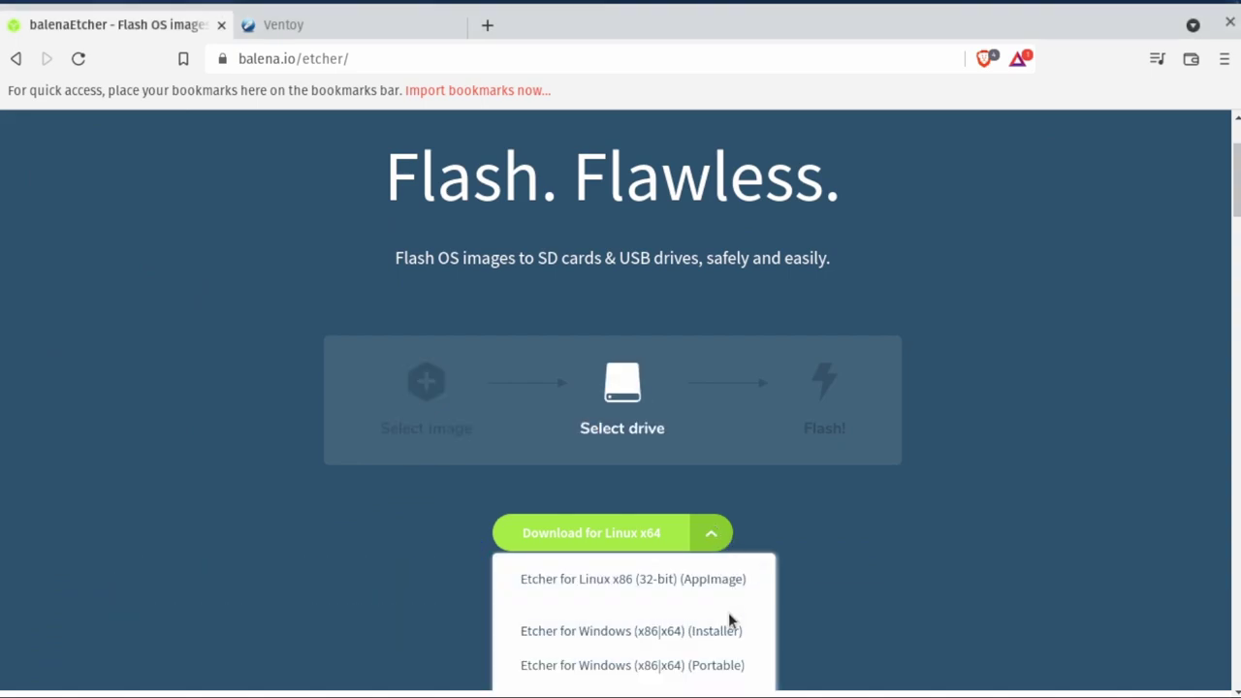
pyautogui.scroll(-1, 720, 634)
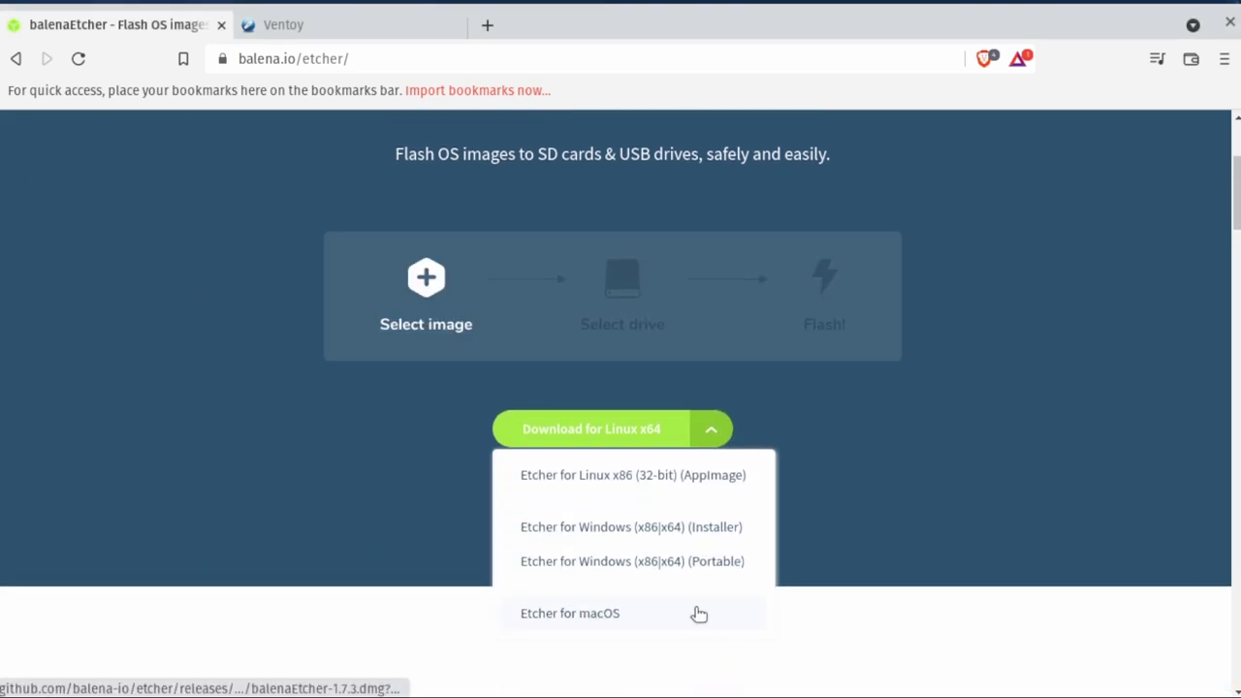
pyautogui.click(870, 420)
pyautogui.scroll(3, 929, 524)
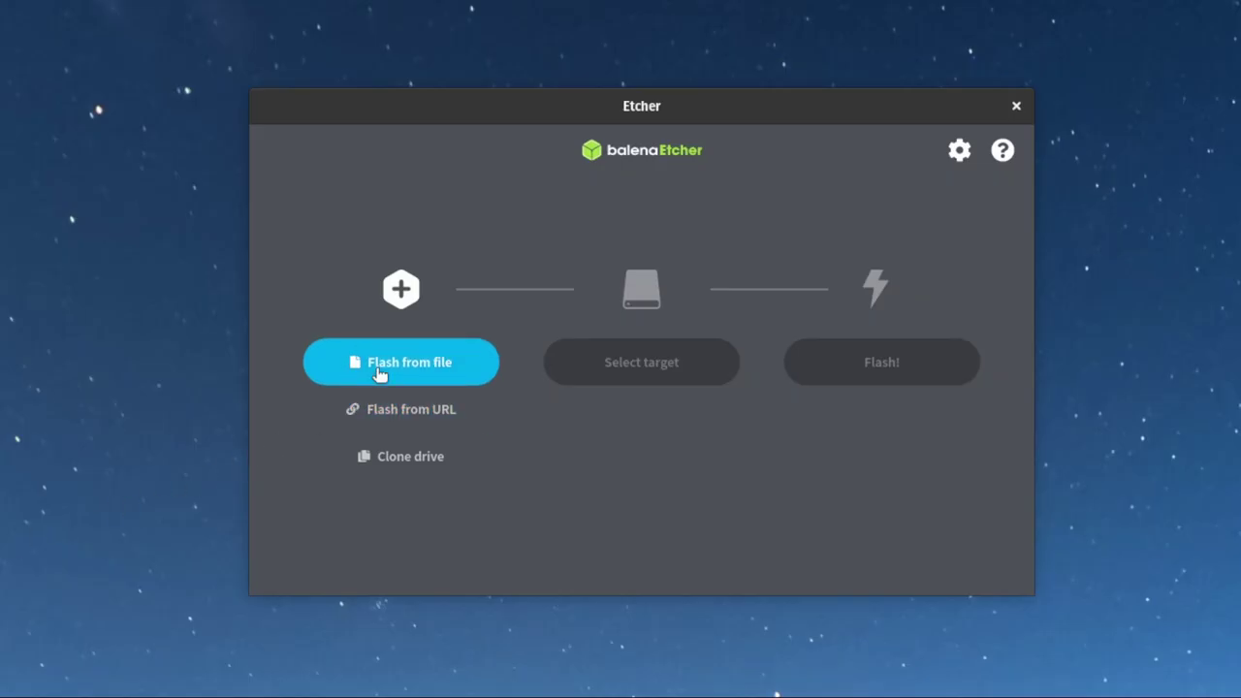
# Flash the Fedora Workstation Live ISO onto the USB disk target in balenaEtcher.
pyautogui.click(378, 369)
pyautogui.click(535, 37)
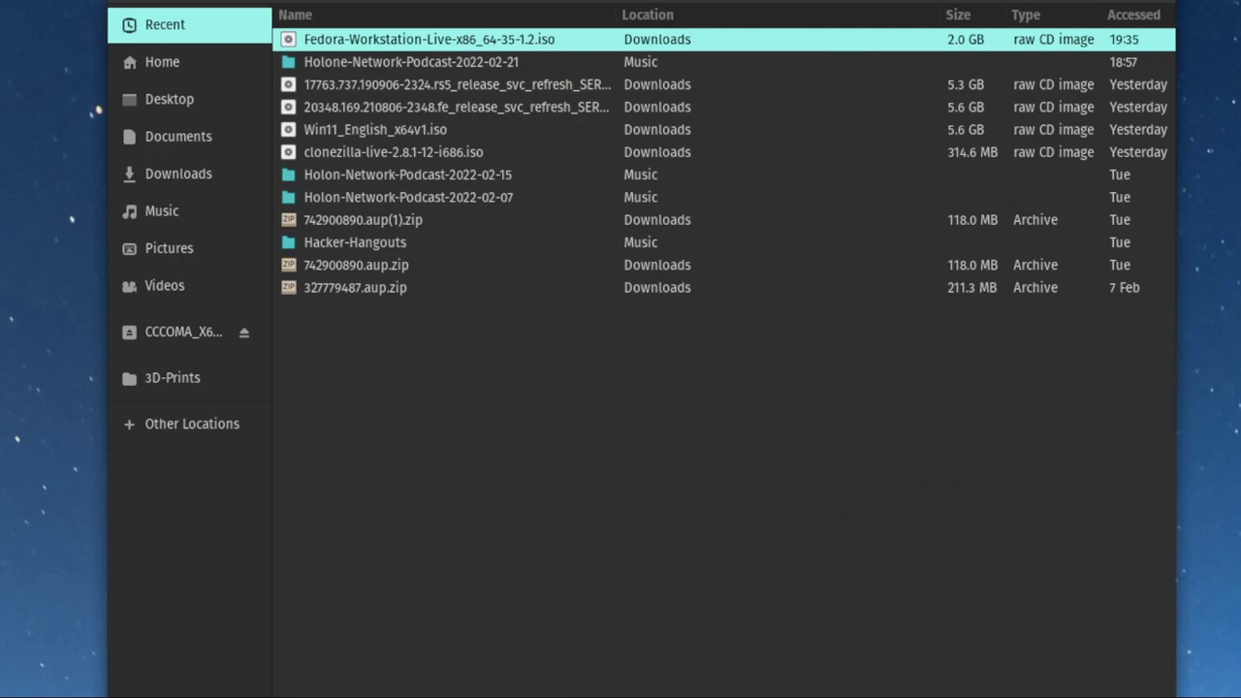
pyautogui.press('Return')
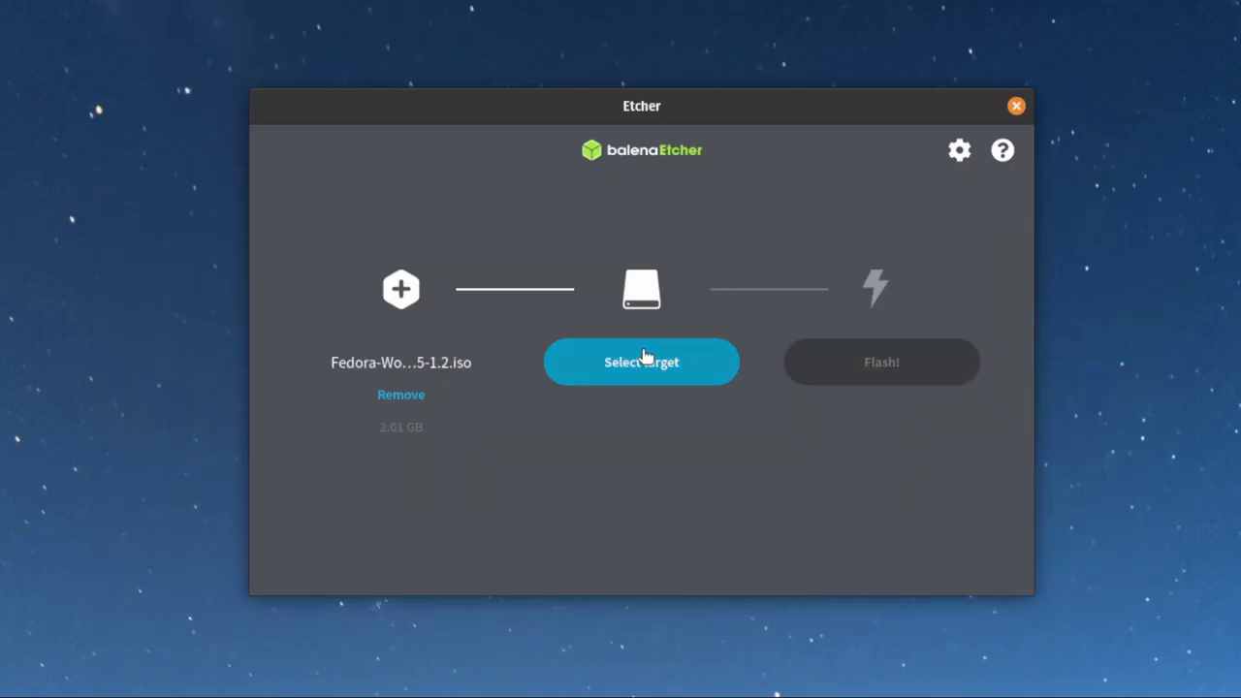
pyautogui.click(643, 351)
pyautogui.click(588, 336)
pyautogui.click(678, 535)
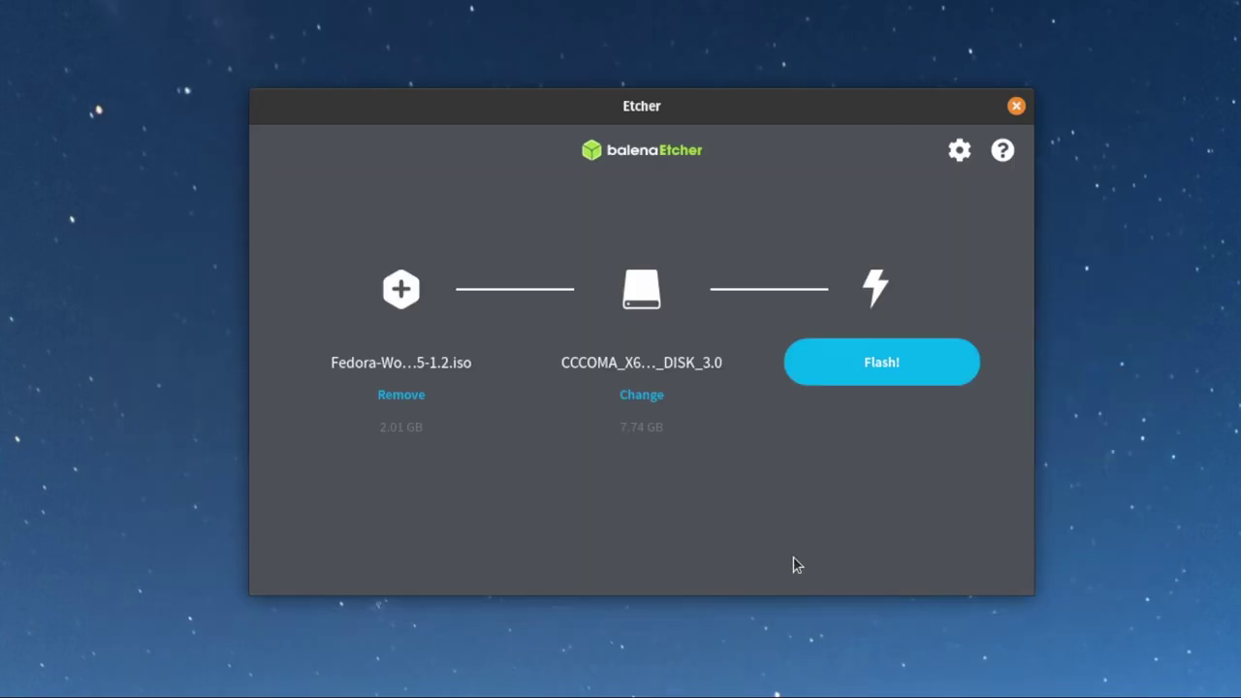
pyautogui.click(859, 384)
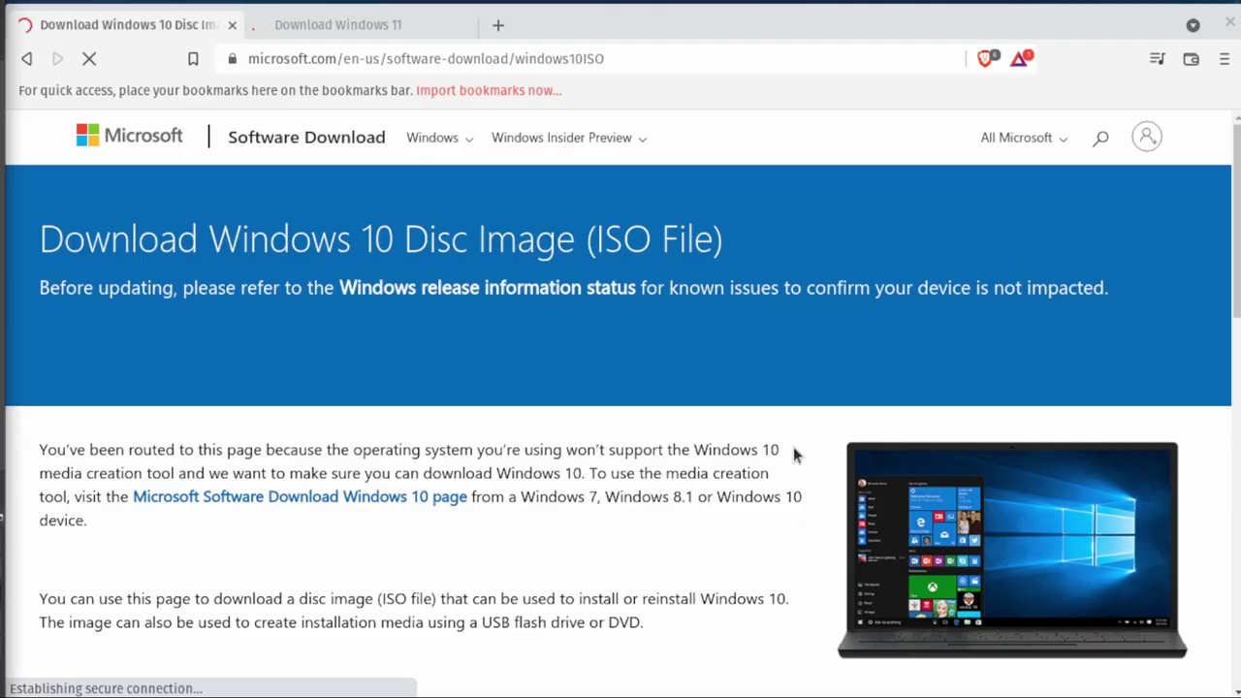
# Select and confirm the Windows 10 multi-edition ISO.
pyautogui.scroll(-4, 591, 517)
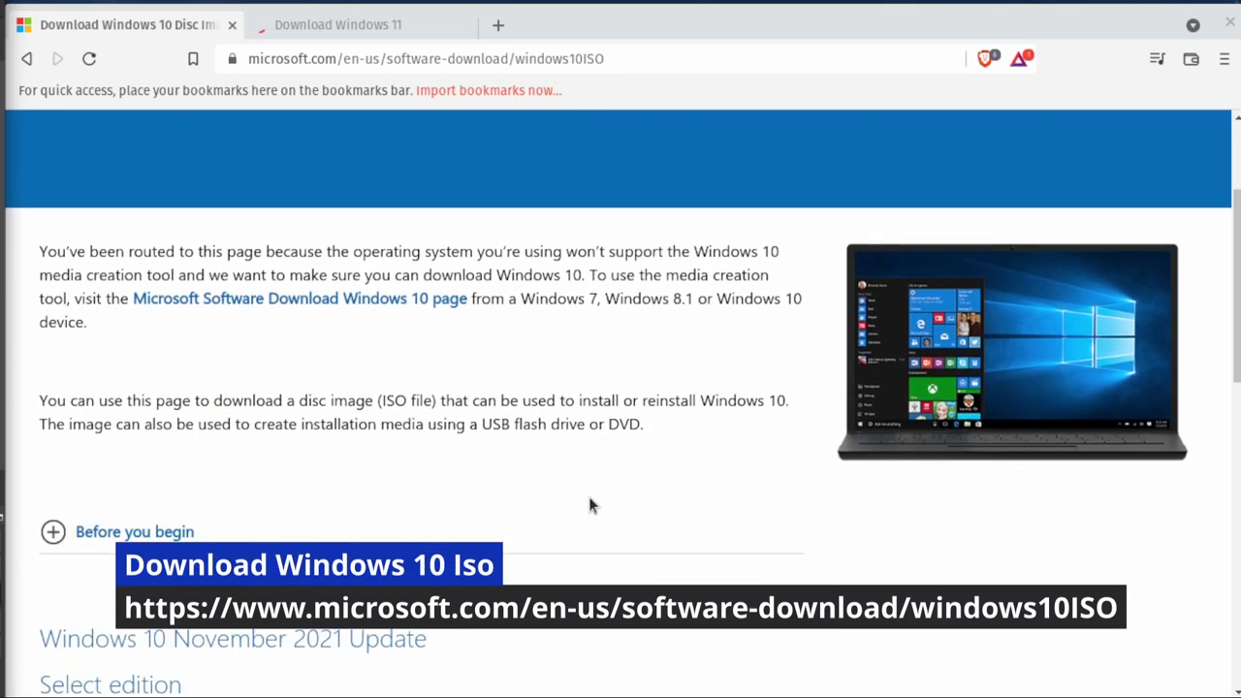
pyautogui.scroll(-3, 587, 505)
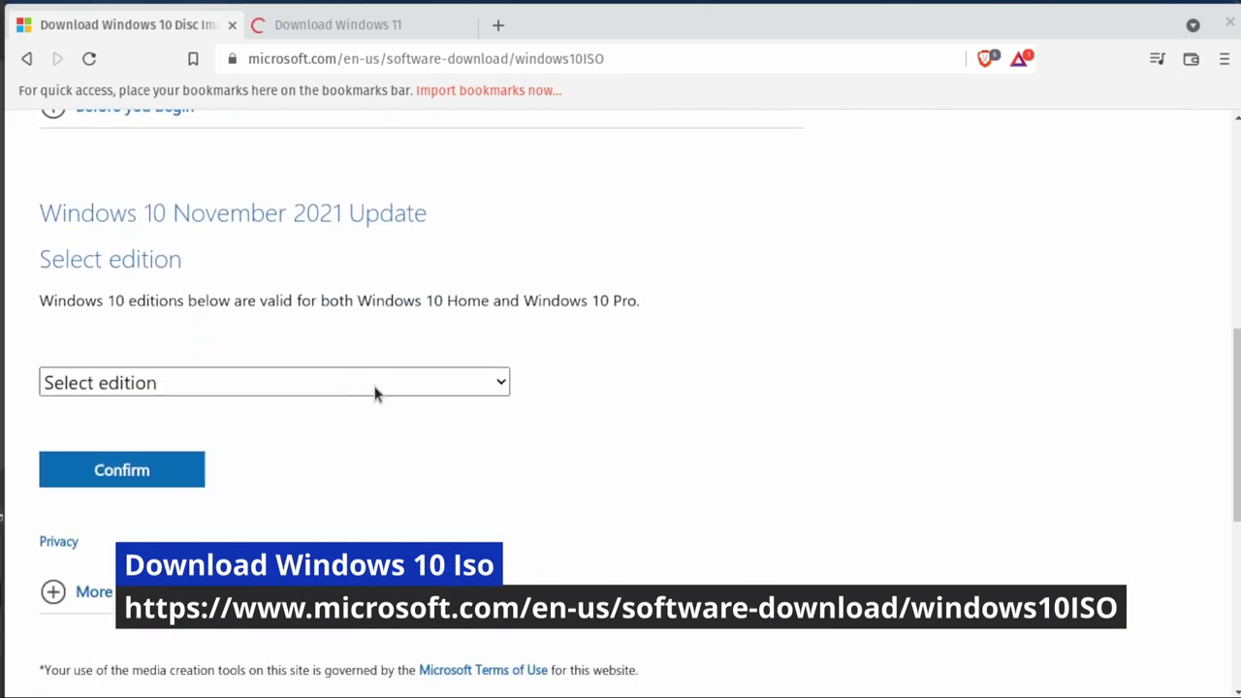
pyautogui.click(374, 390)
pyautogui.click(285, 439)
pyautogui.click(165, 470)
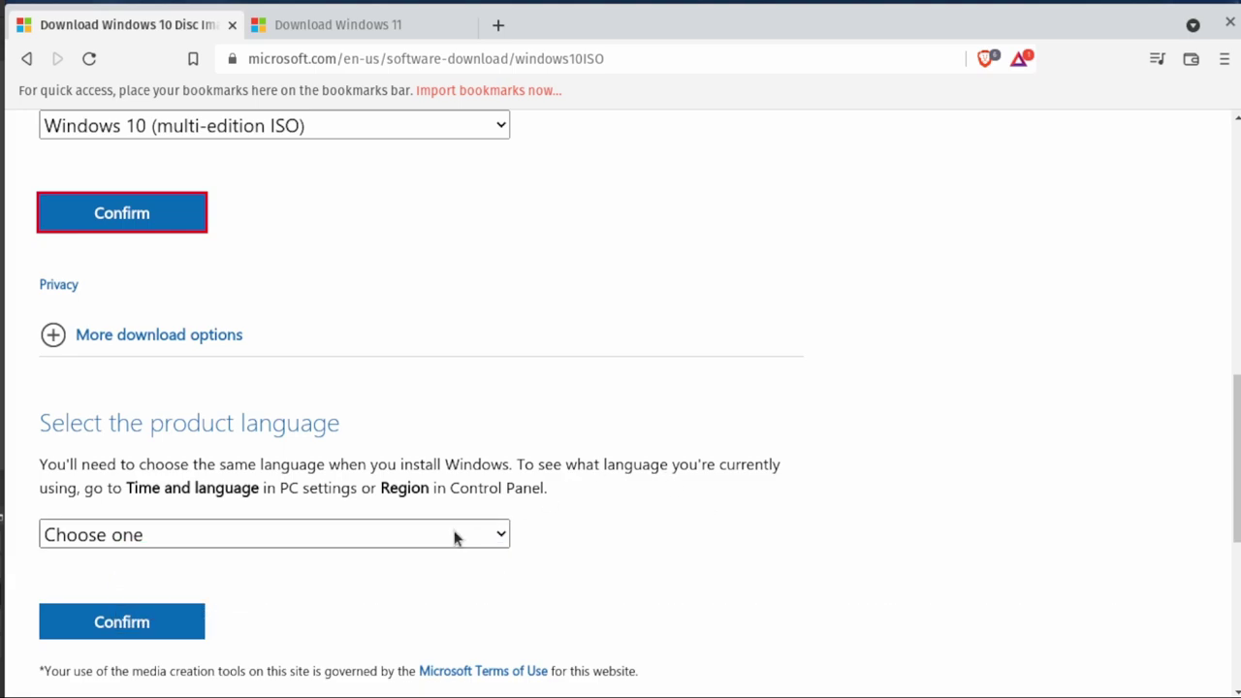
# Confirm English as the product language and start the 64-bit ISO download.
pyautogui.click(454, 534)
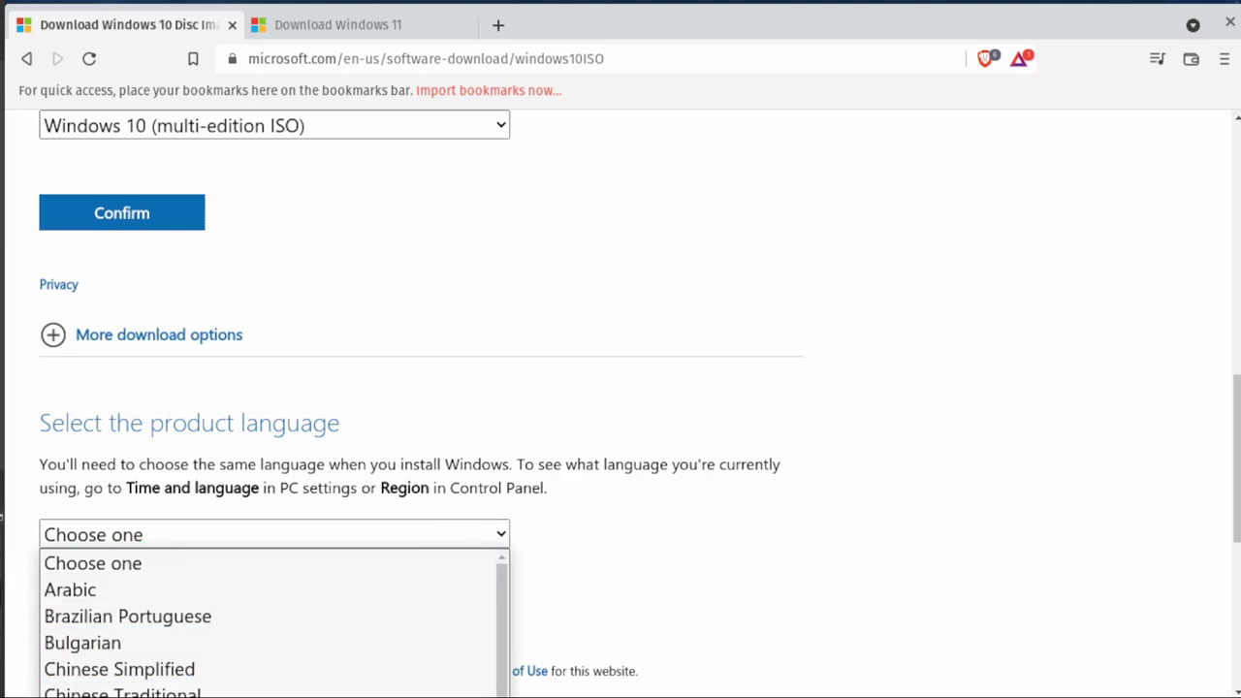
pyautogui.press('e')
pyautogui.press('Return')
pyautogui.scroll(-2, 287, 441)
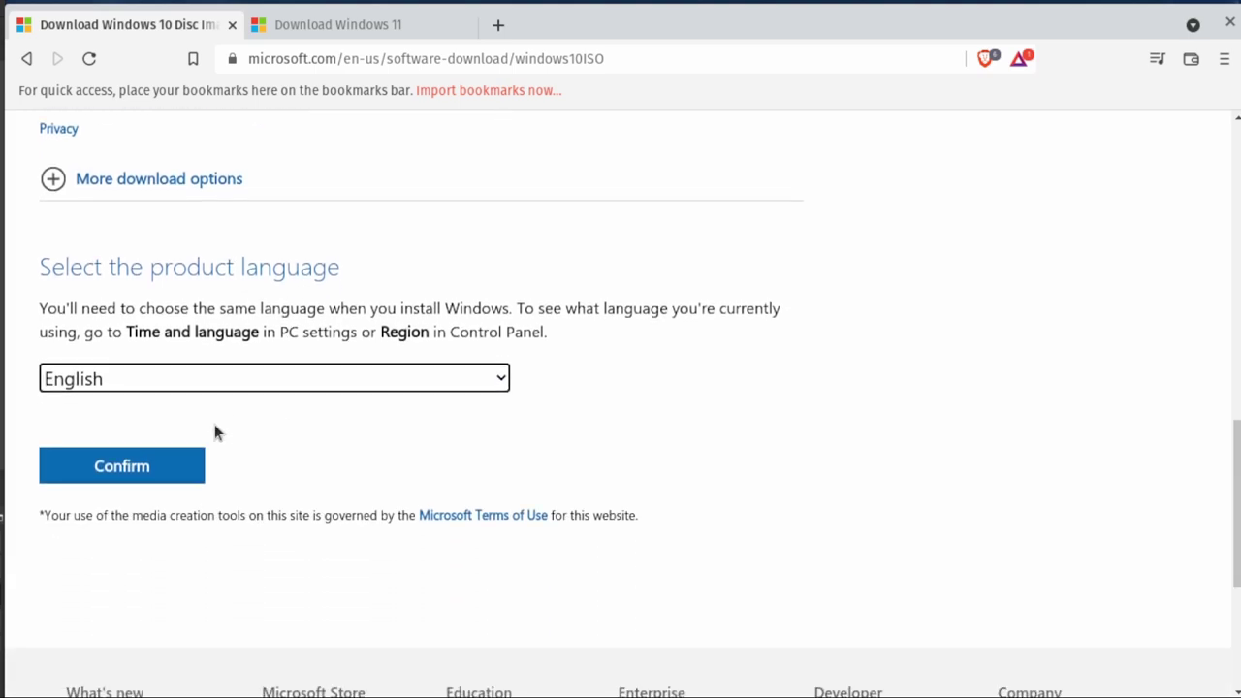
pyautogui.click(133, 475)
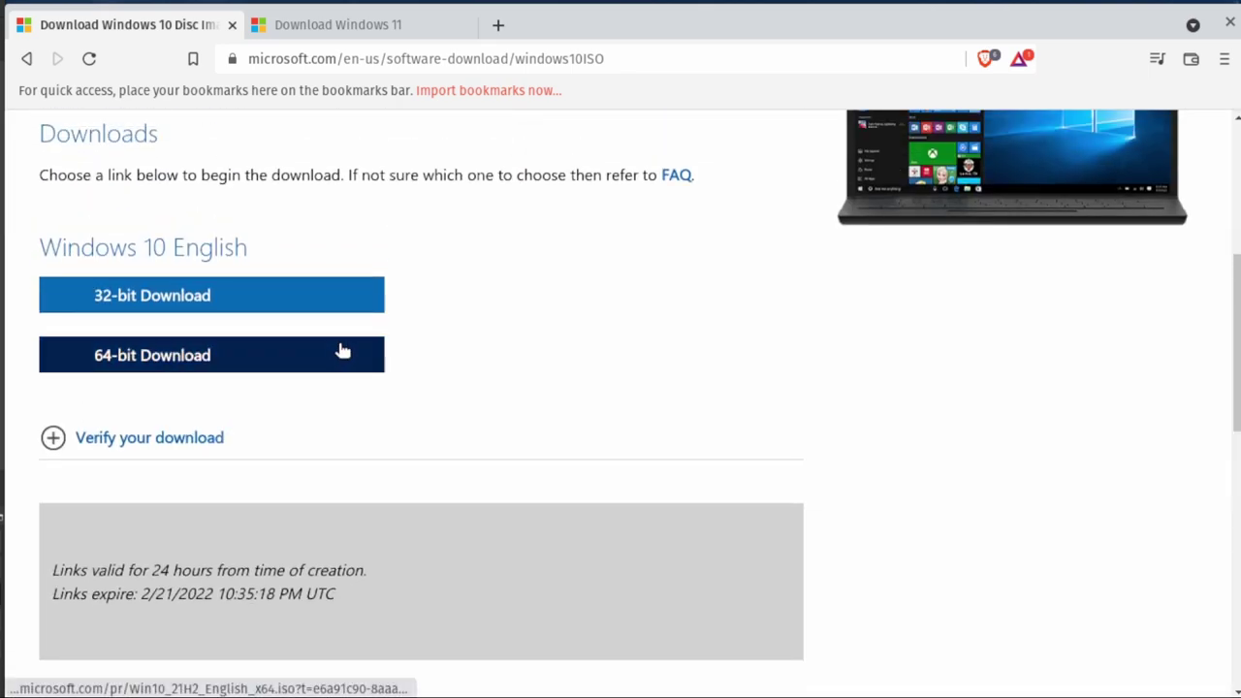
pyautogui.click(199, 361)
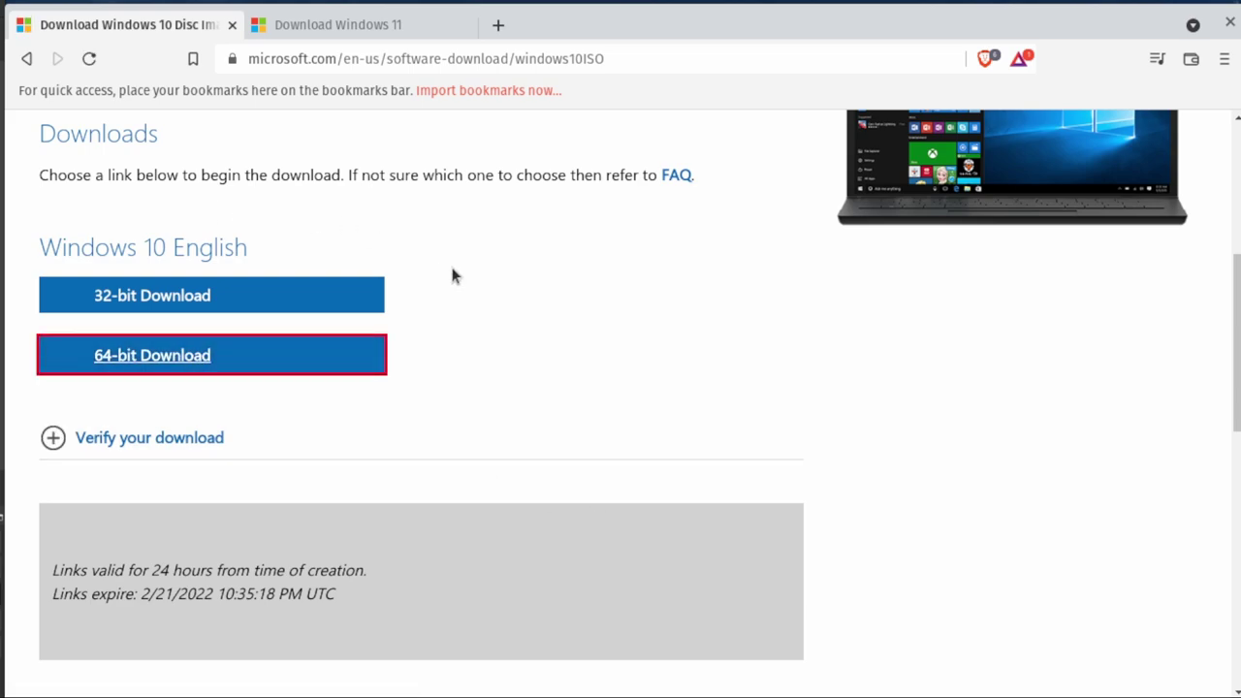
# On the Windows 11 page, select Windows 11 (multi-edition ISO) and request its download.
pyautogui.click(381, 33)
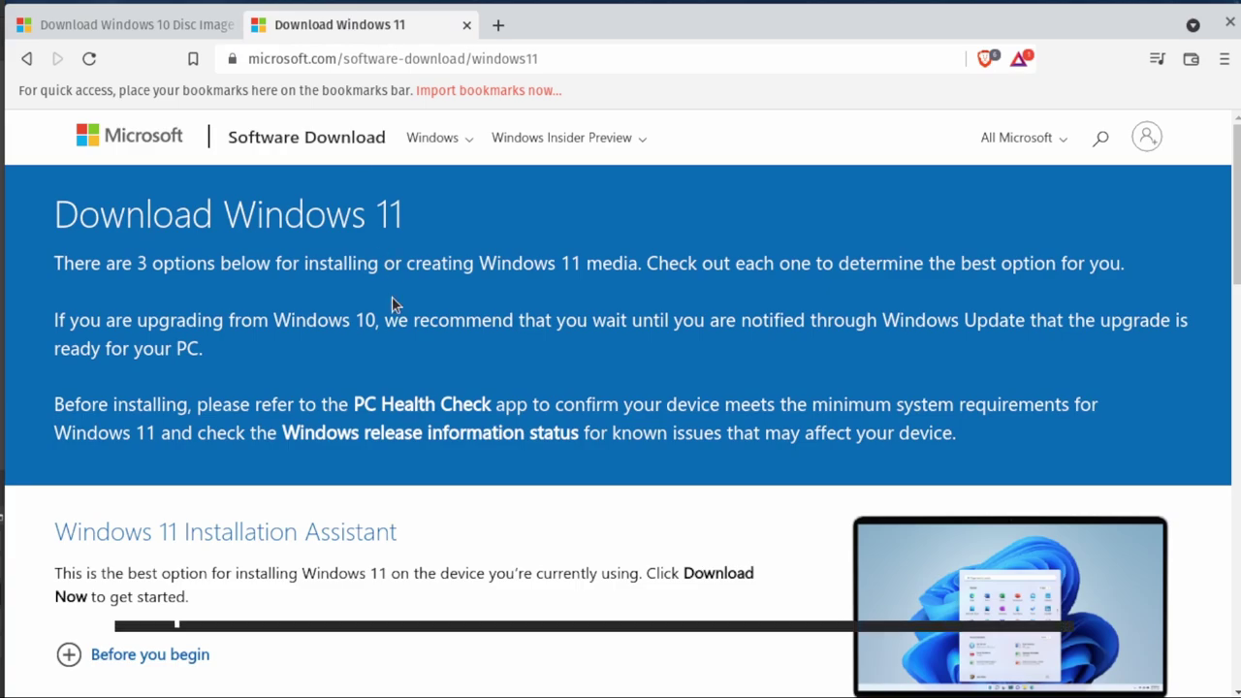
pyautogui.scroll(-3, 391, 297)
pyautogui.scroll(-4, 392, 296)
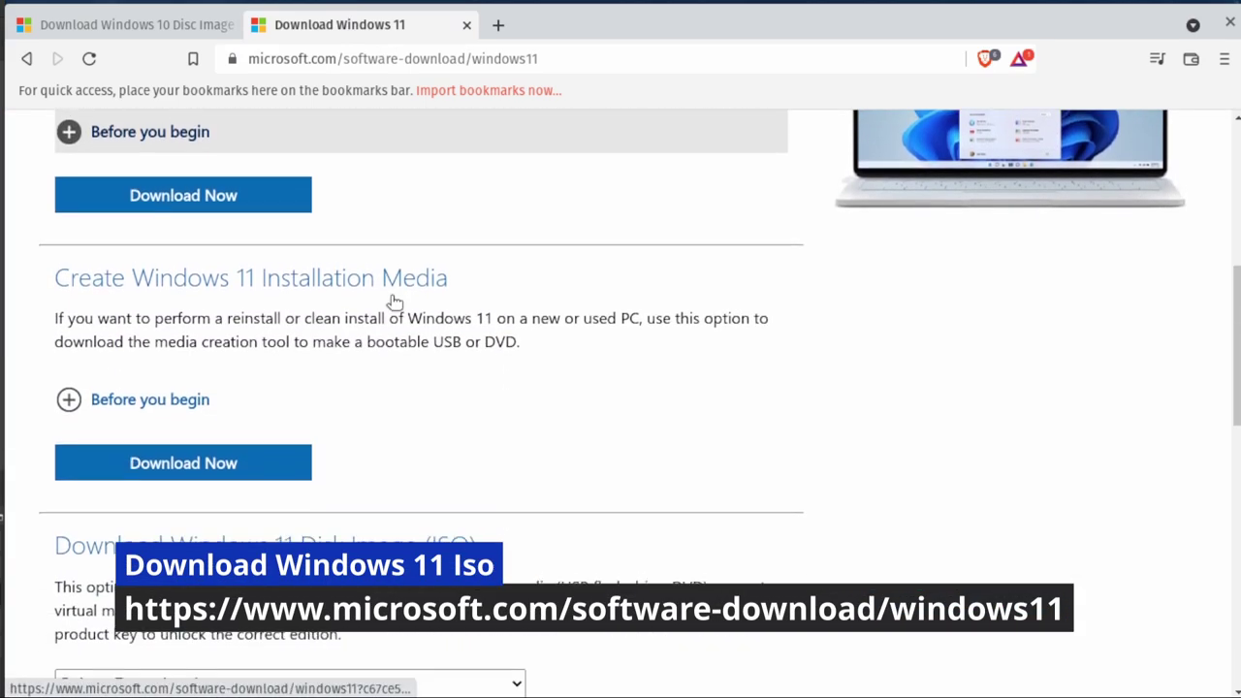
pyautogui.click(355, 479)
pyautogui.click(316, 532)
pyautogui.scroll(-2, 221, 416)
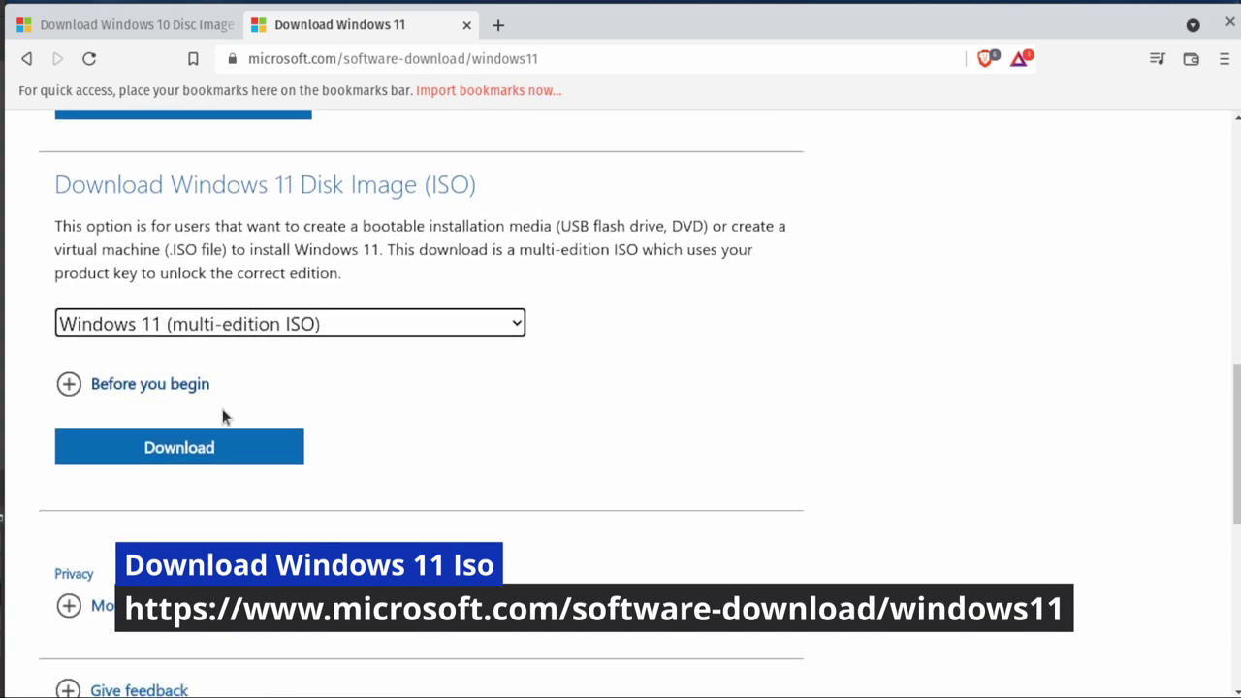
pyautogui.click(188, 449)
# Confirm English as the product language and start the 64-bit Windows 11 download.
pyautogui.scroll(-2, 188, 454)
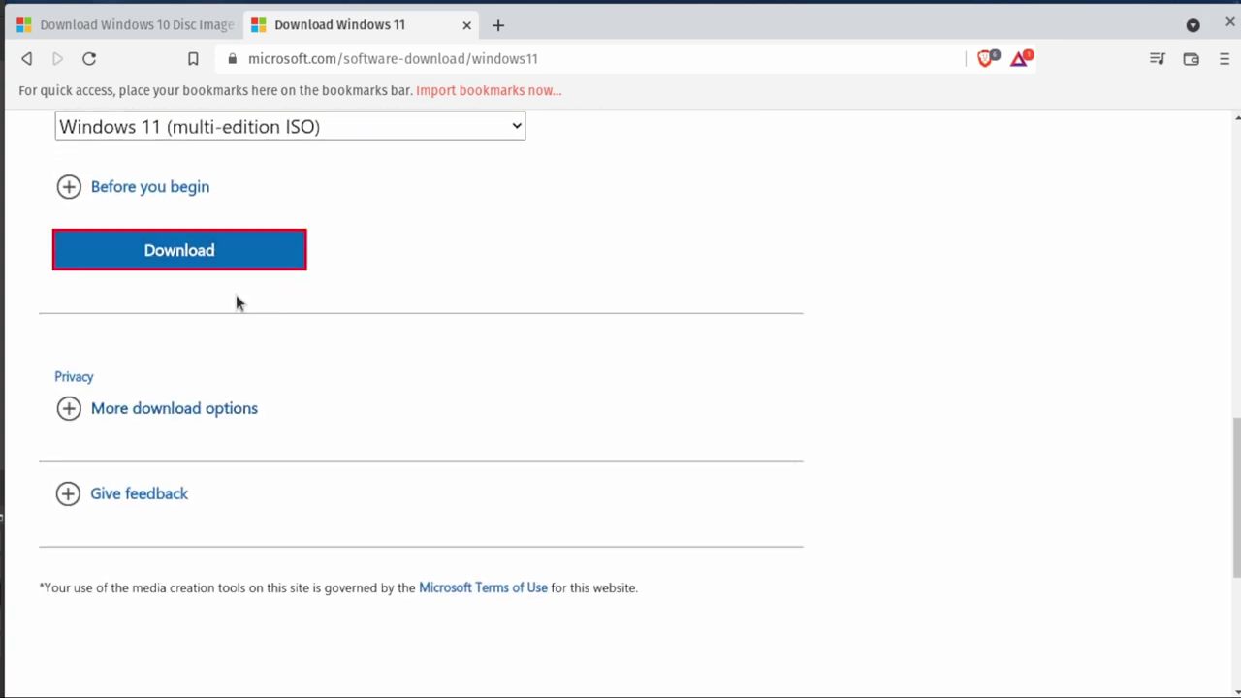
pyautogui.click(205, 441)
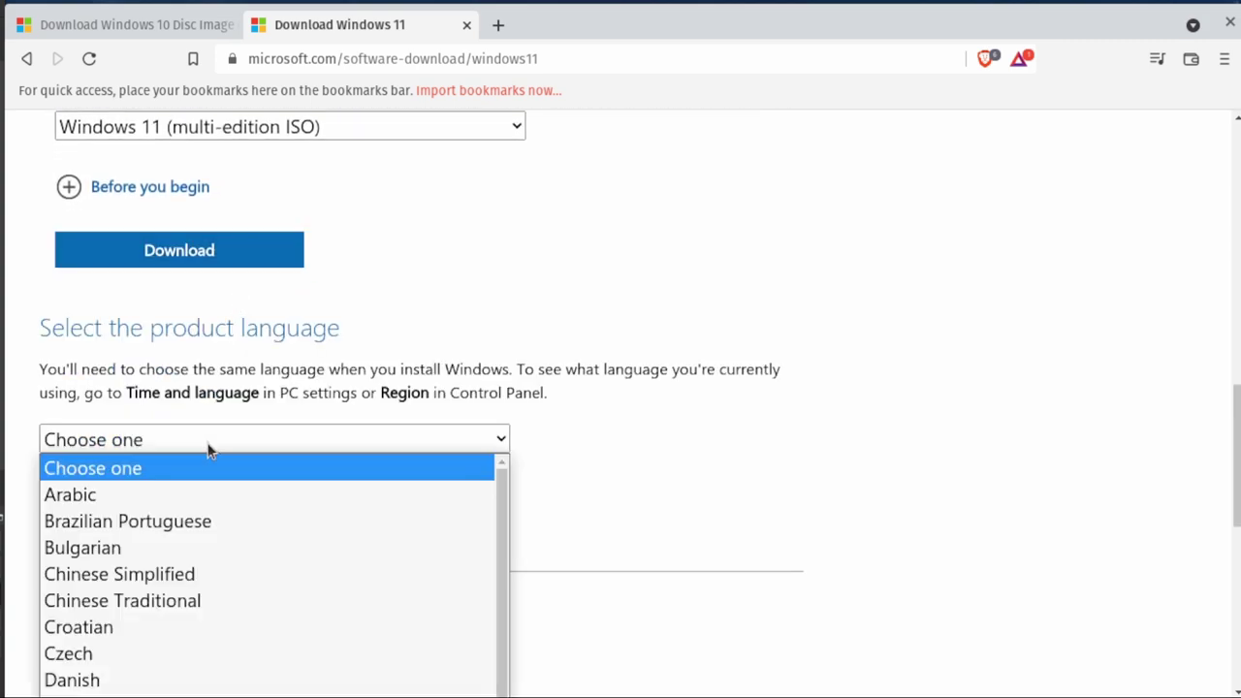
pyautogui.scroll(-2, 200, 646)
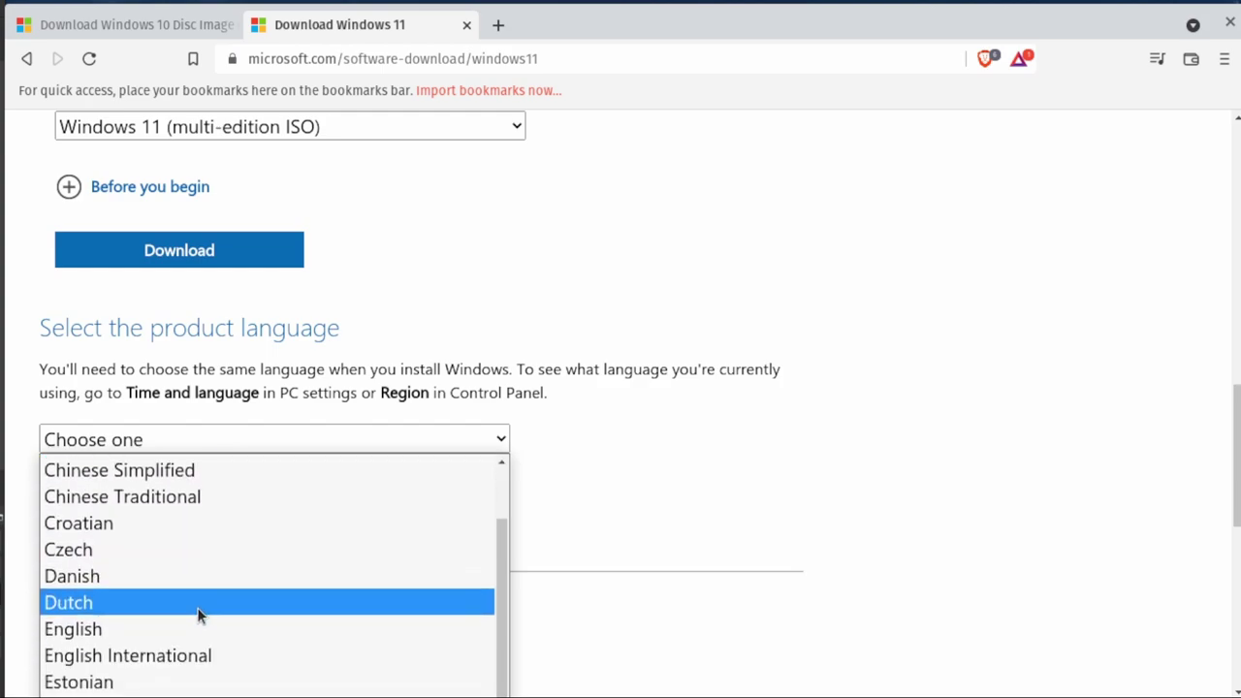
pyautogui.click(183, 626)
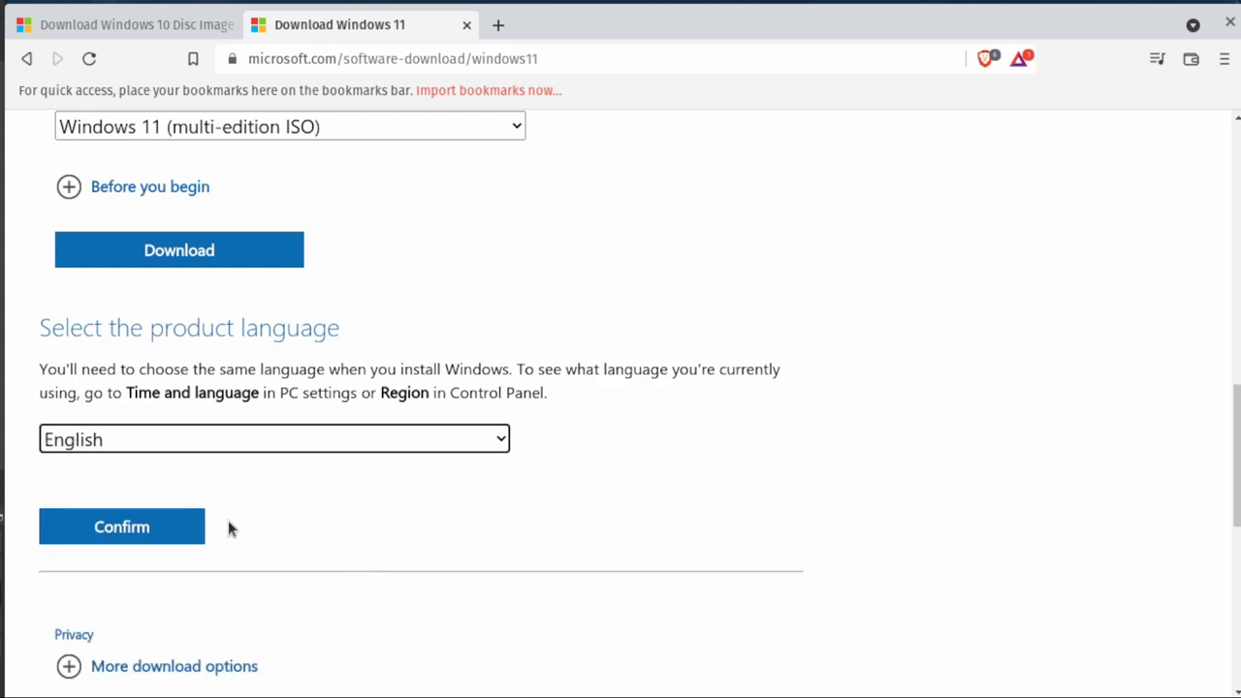
pyautogui.click(180, 523)
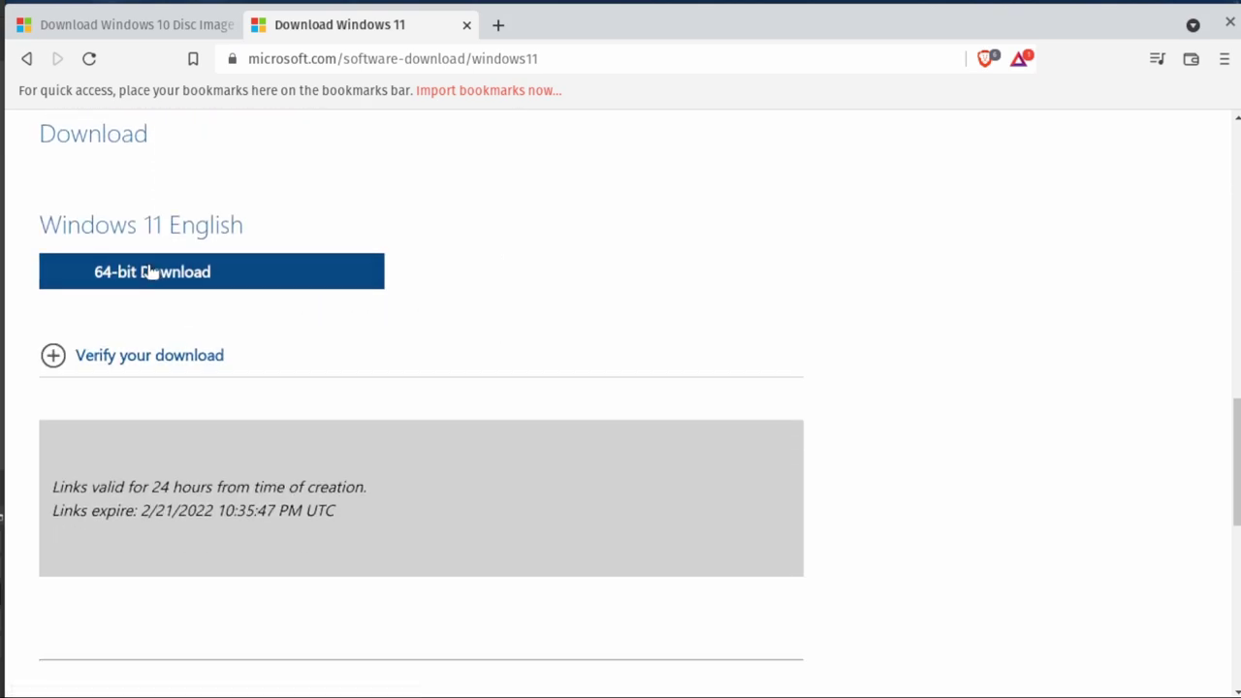
pyautogui.click(150, 271)
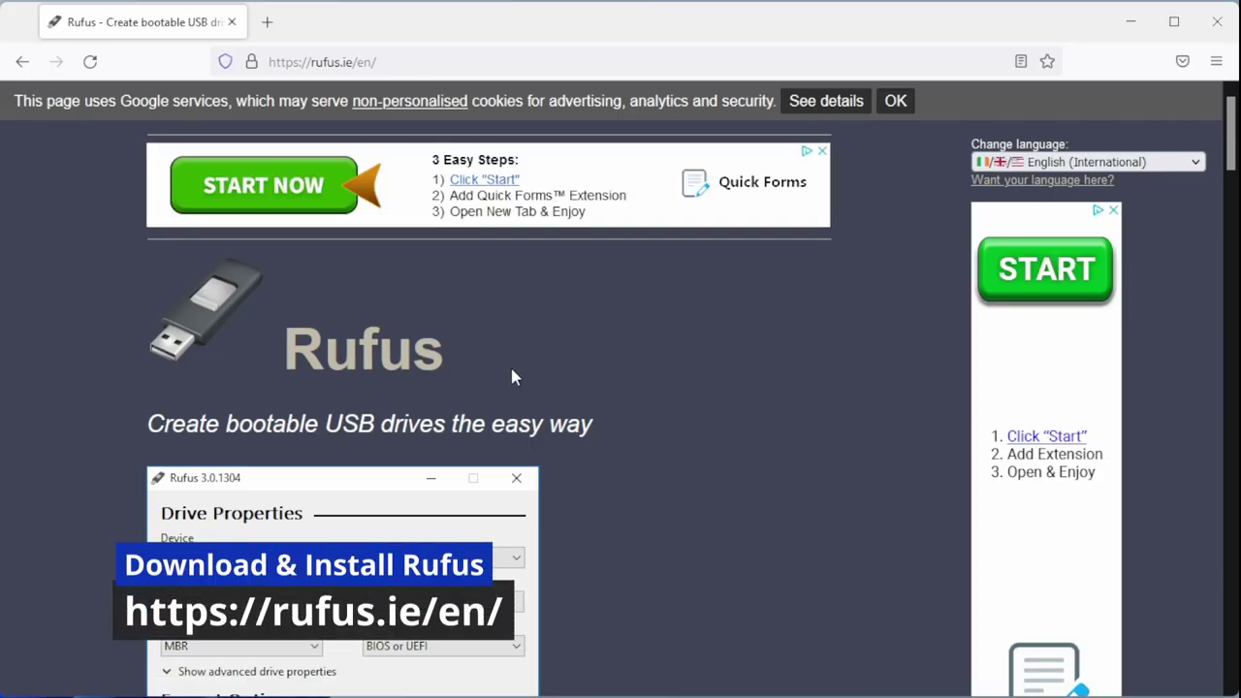
# Save rufus-3.17.exe from the Rufus 3.17 download link, dismissing the ad popup.
pyautogui.scroll(-6, 509, 364)
pyautogui.scroll(-5, 511, 376)
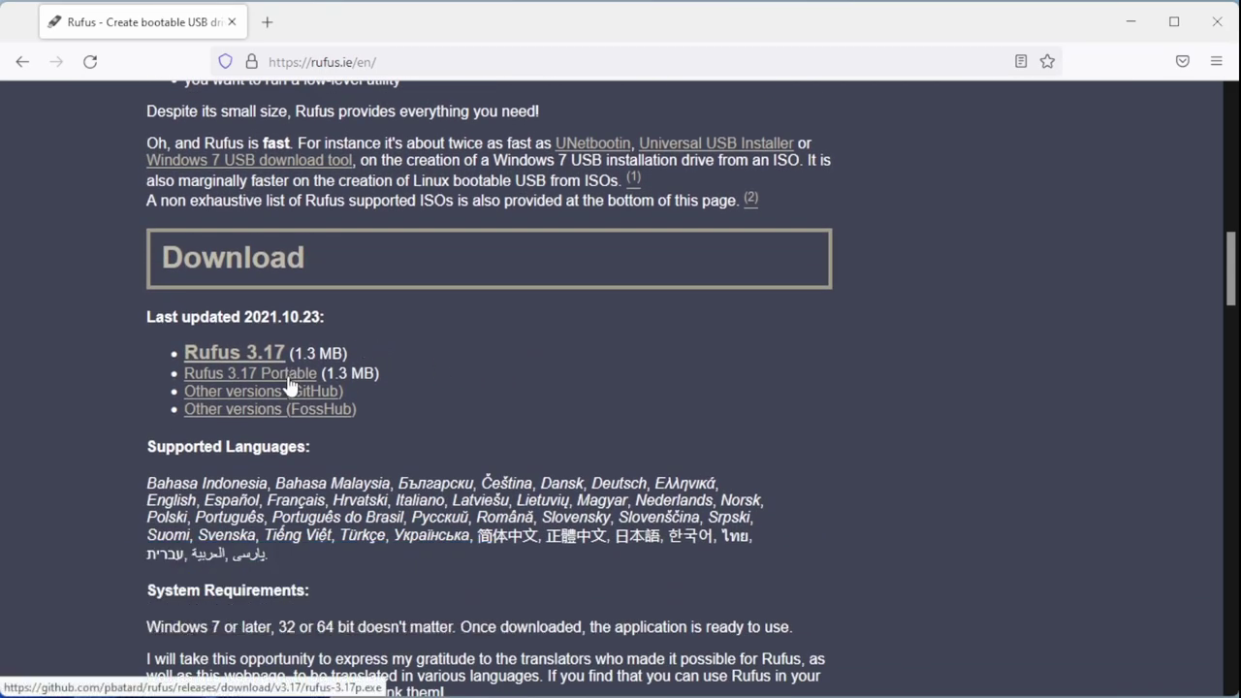
pyautogui.click(246, 355)
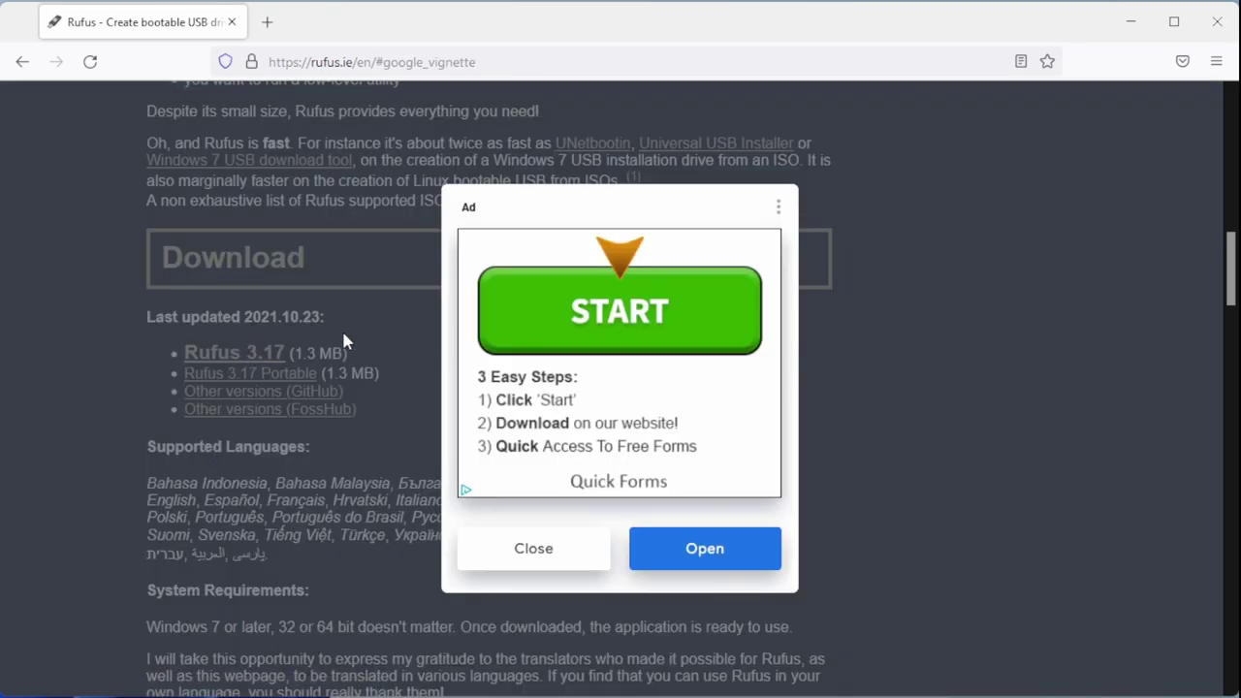
pyautogui.click(514, 558)
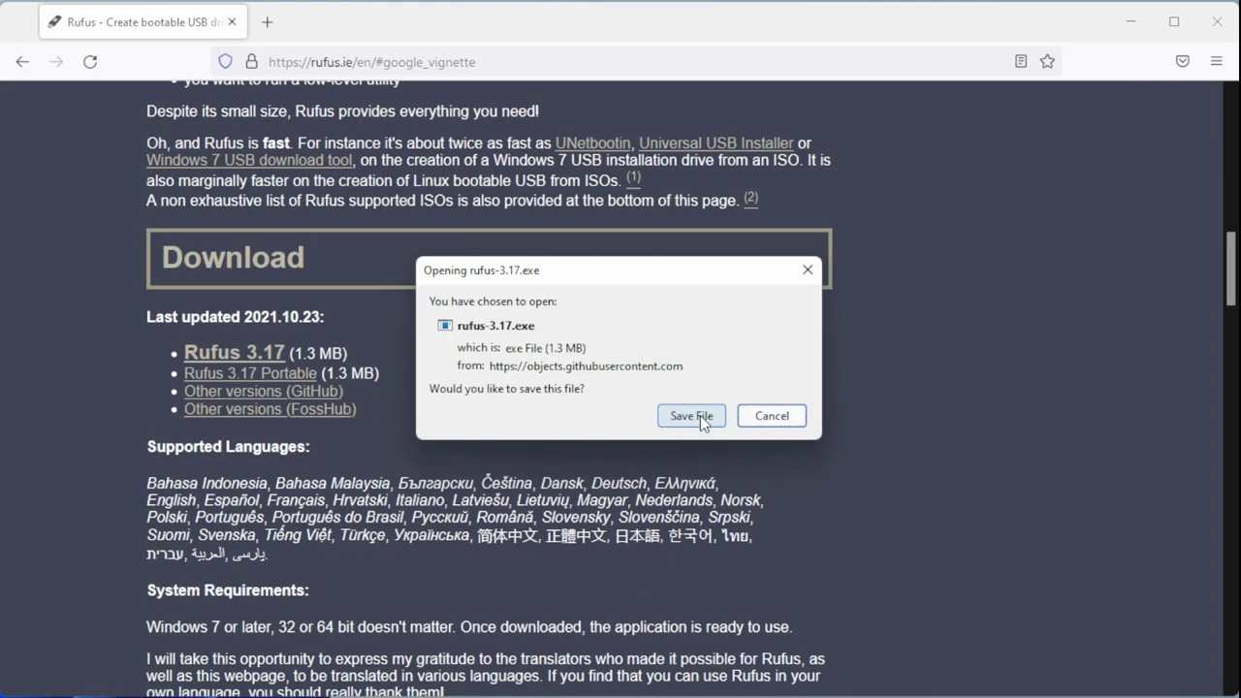
pyautogui.click(686, 416)
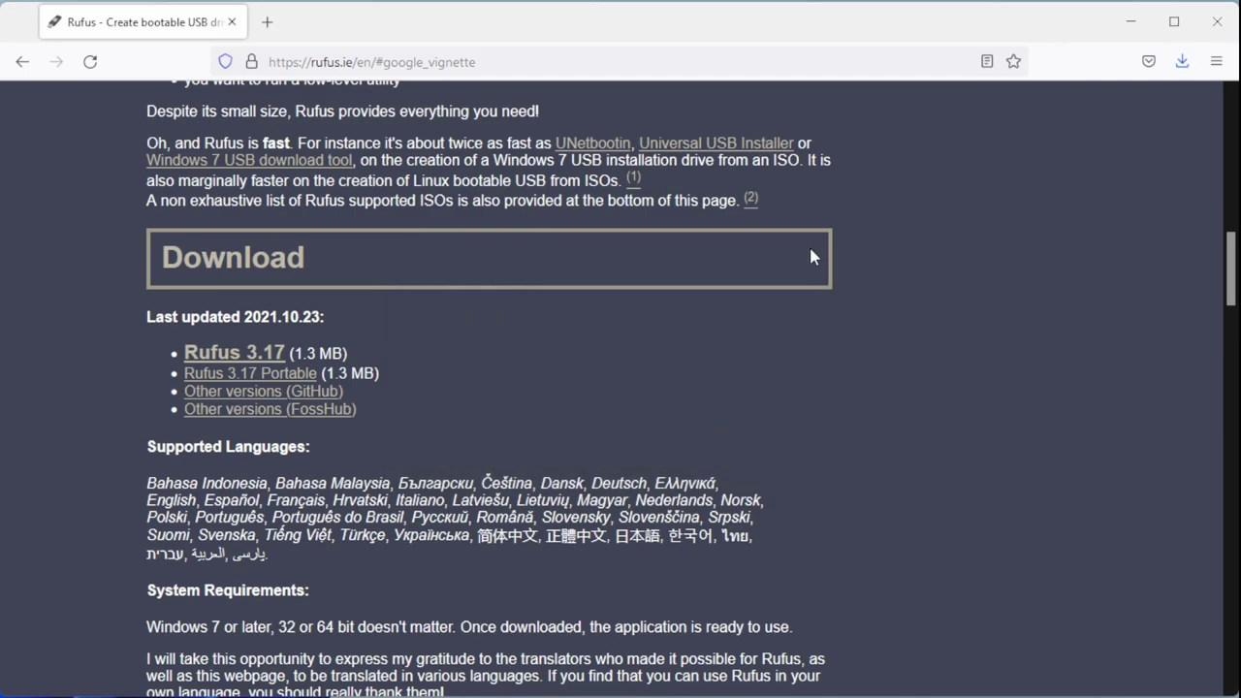
# Launch rufus-3.17 from the Downloads folder and answer No to online update checks.
pyautogui.click(1181, 61)
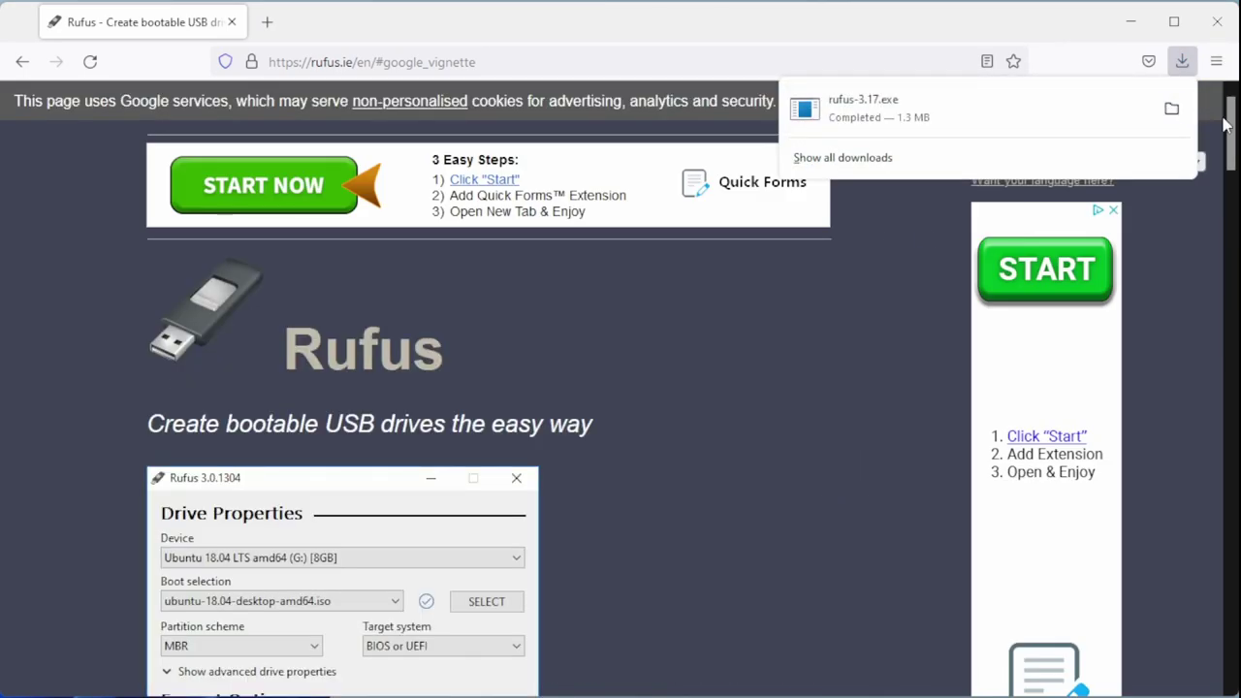
pyautogui.click(1171, 108)
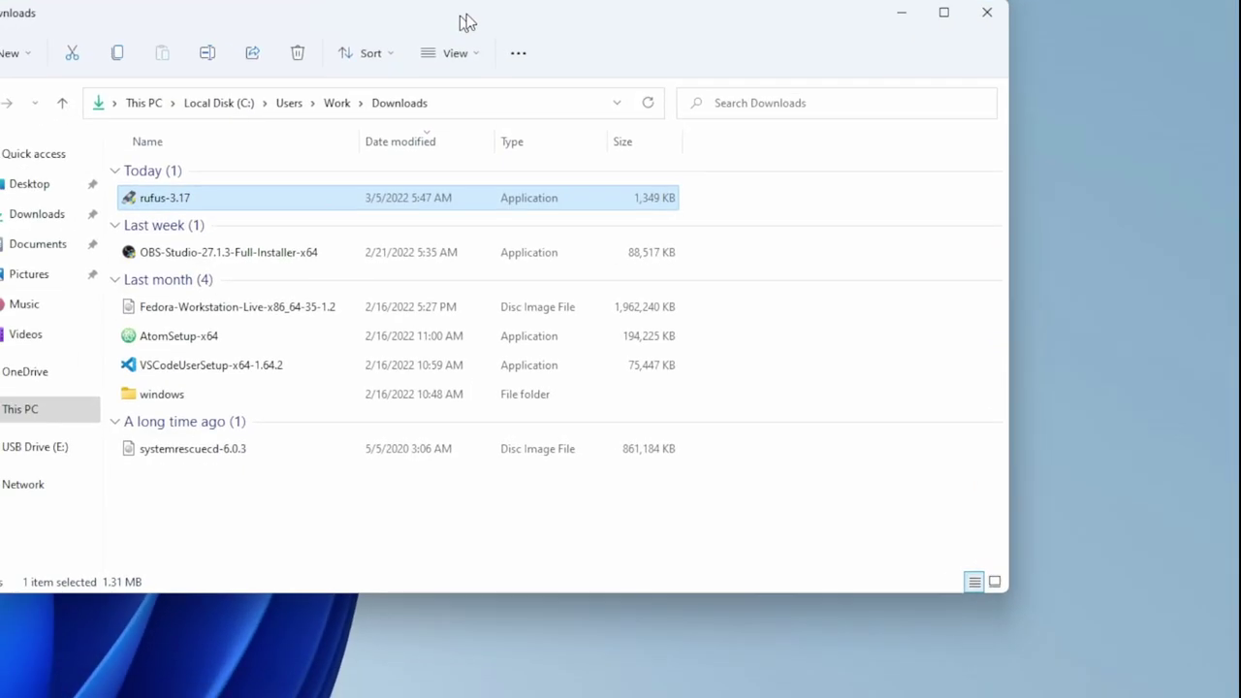
pyautogui.moveTo(478, 19); pyautogui.dragTo(650, 88)
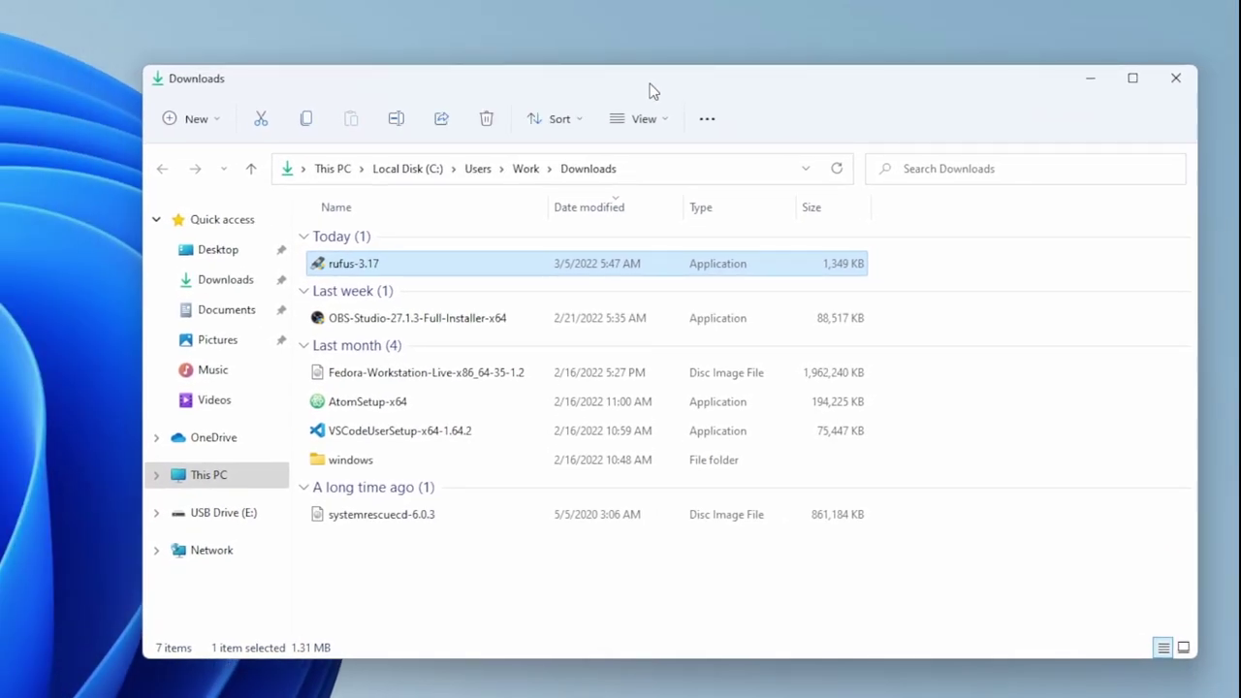
pyautogui.doubleClick(452, 272)
pyautogui.click(1091, 79)
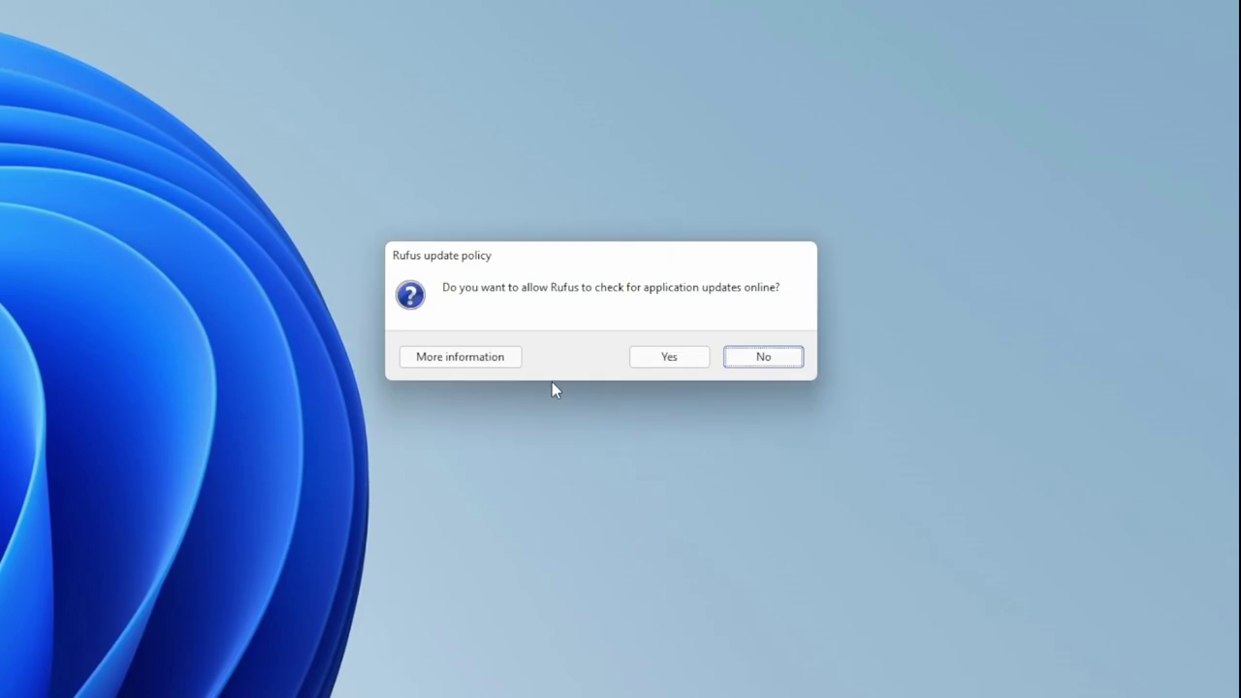
pyautogui.click(792, 359)
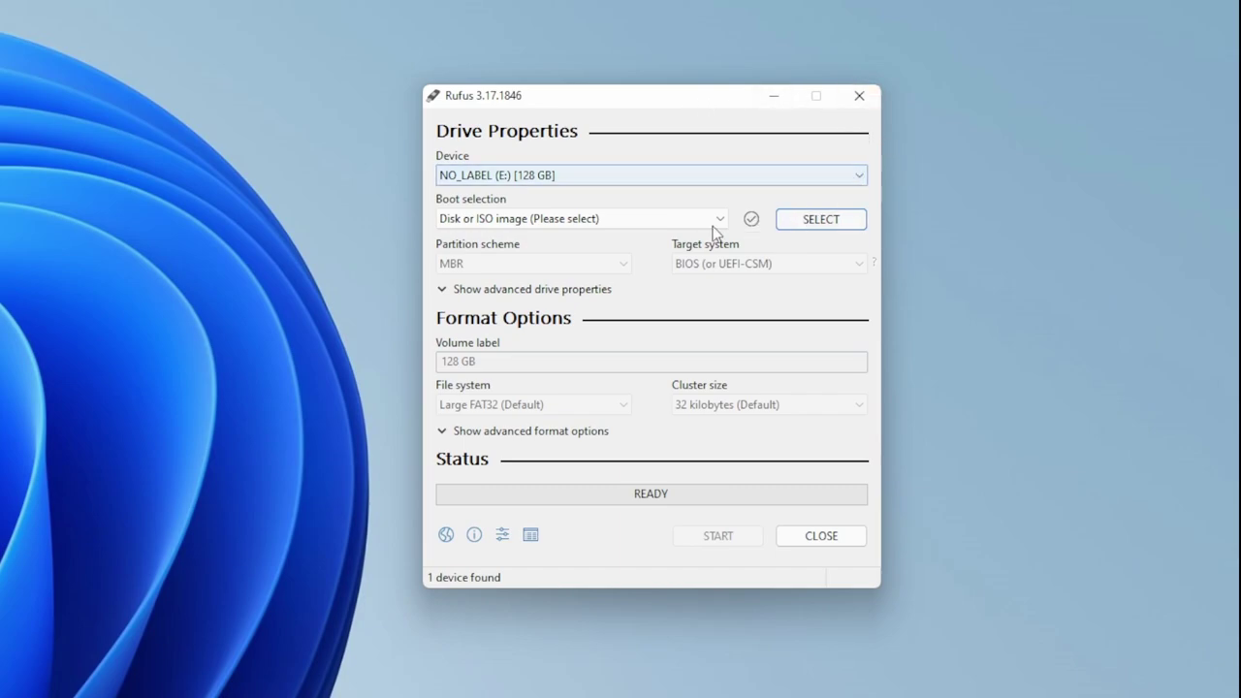
# Set the boot selection to disk or ISO image and load Win11_English_x64v1.iso.
pyautogui.click(671, 223)
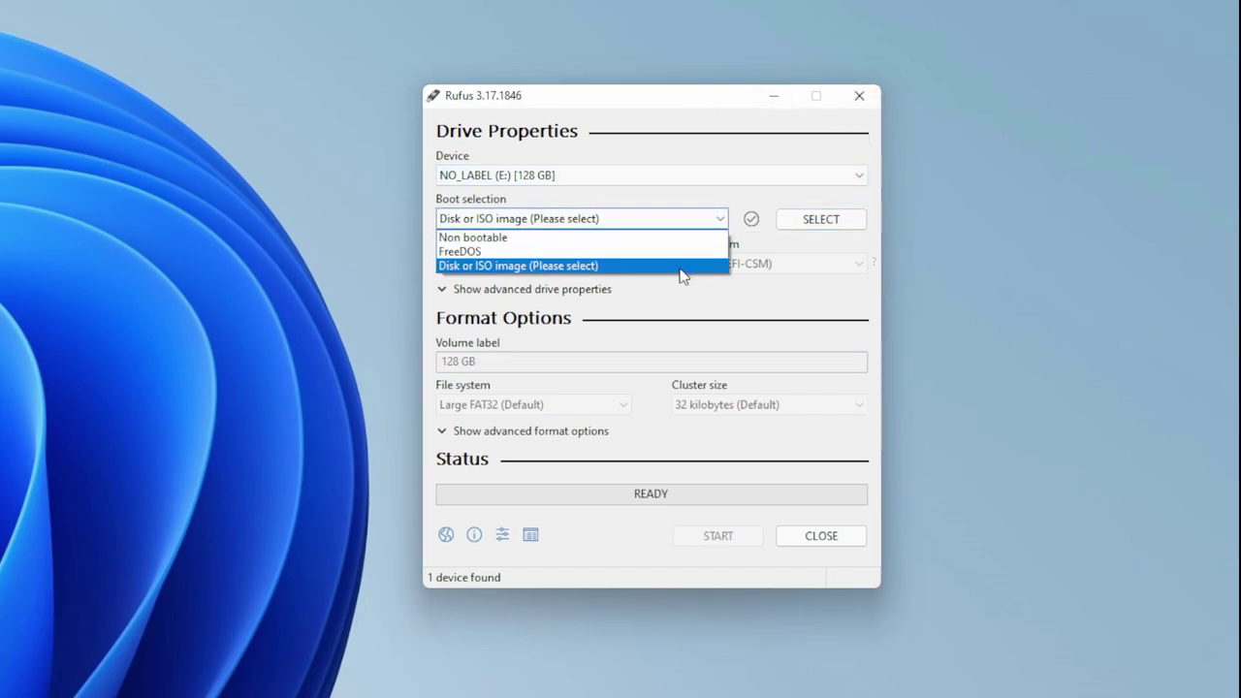
pyautogui.click(680, 268)
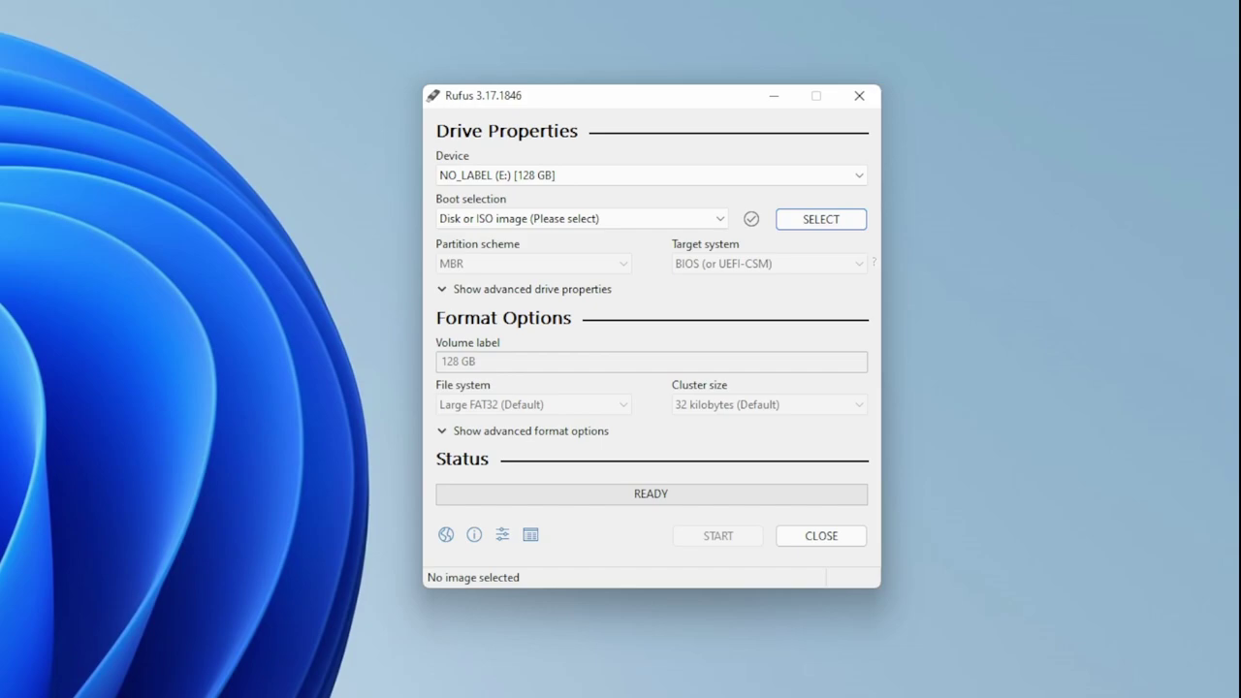
pyautogui.moveTo(1239, 290); pyautogui.dragTo(647, 218)
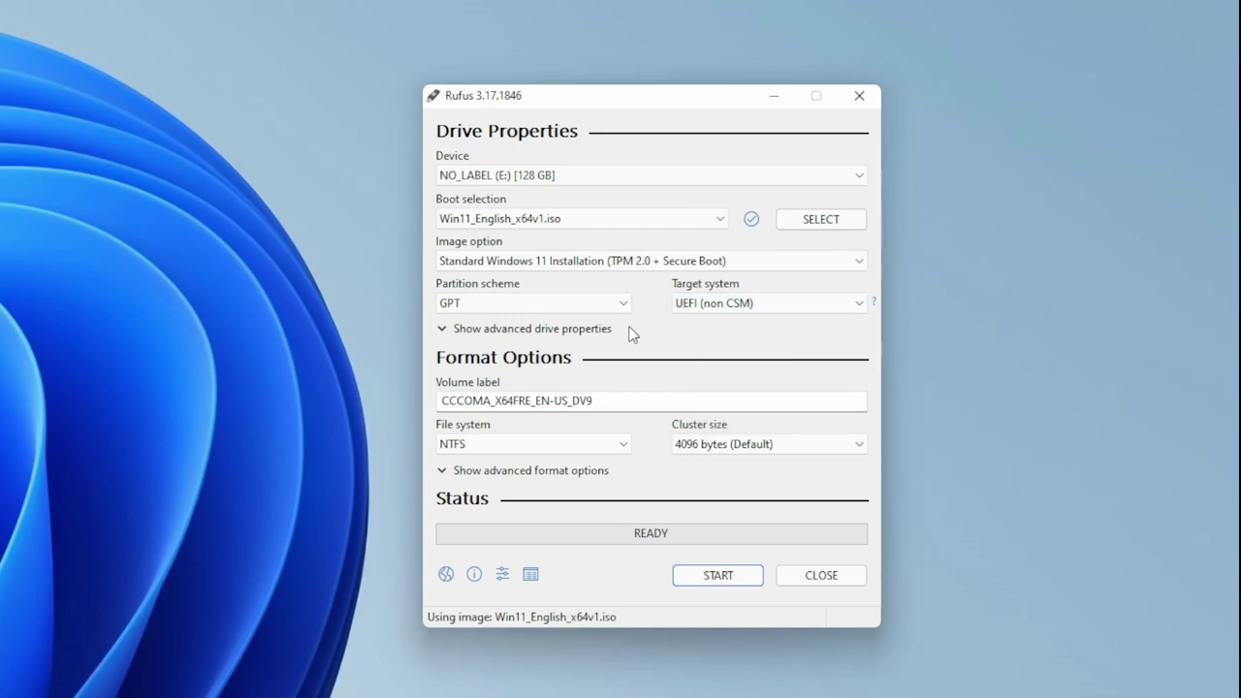
# Keep NO_LABEL (E:) as the device and start writing the Windows 11 image.
pyautogui.click(567, 473)
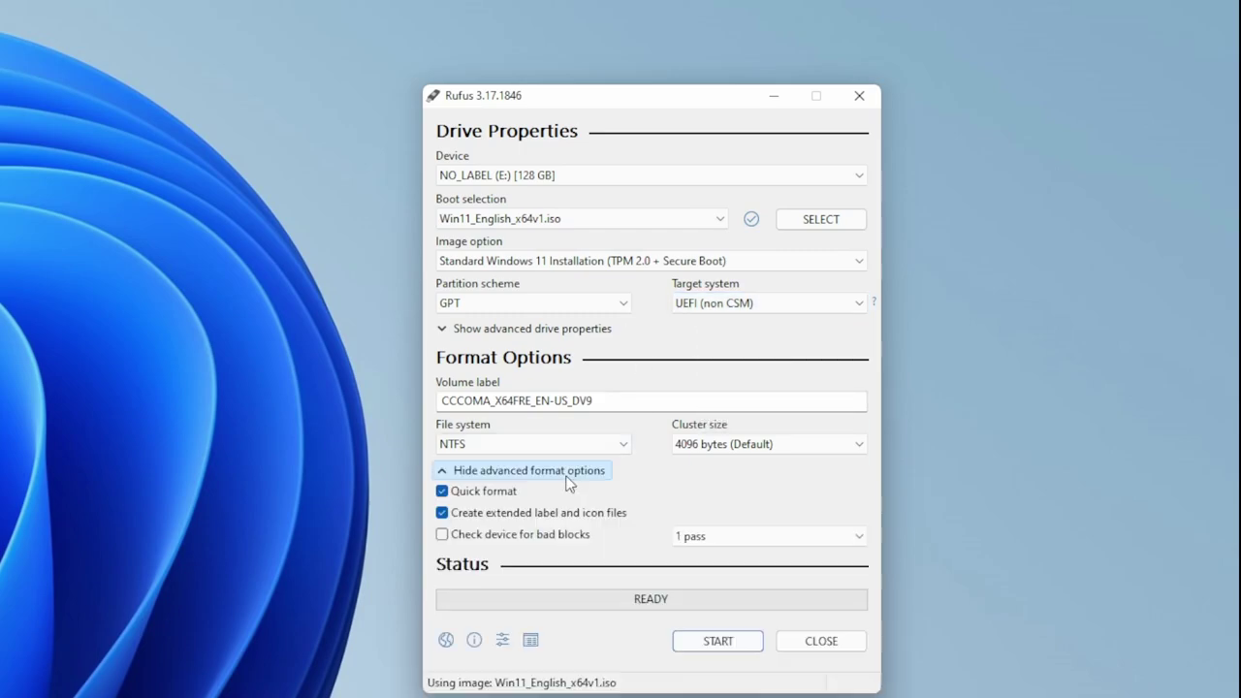
pyautogui.click(567, 473)
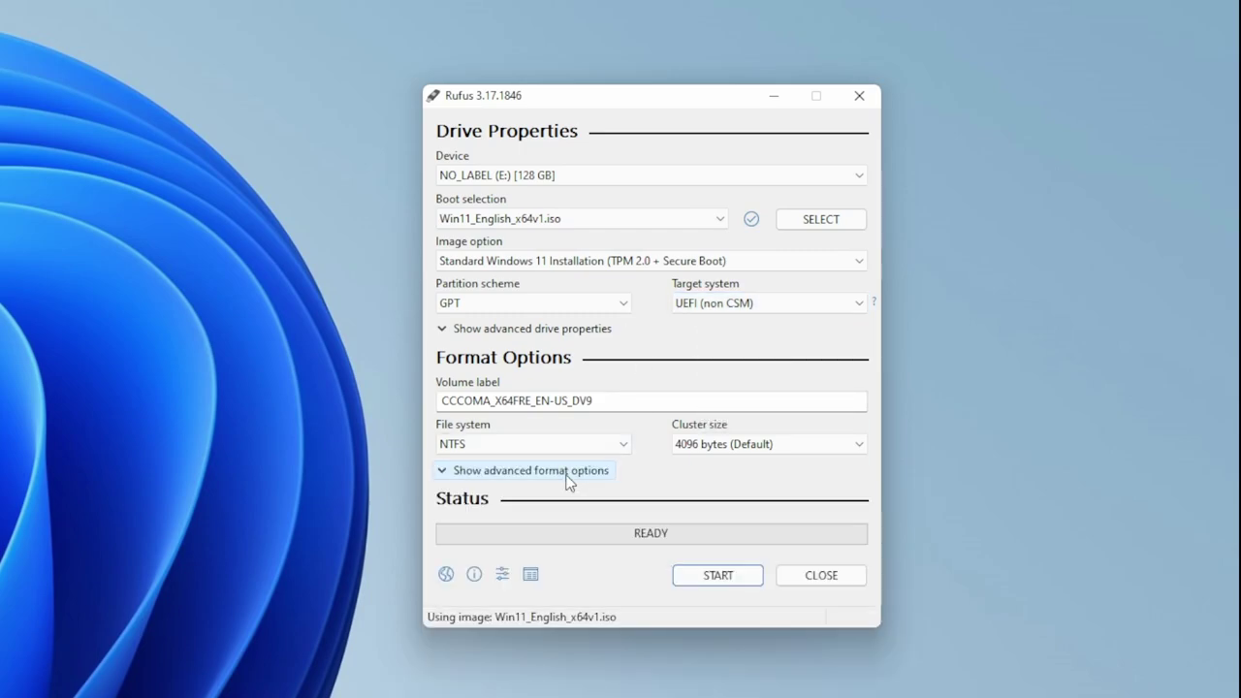
pyautogui.click(578, 177)
pyautogui.click(578, 176)
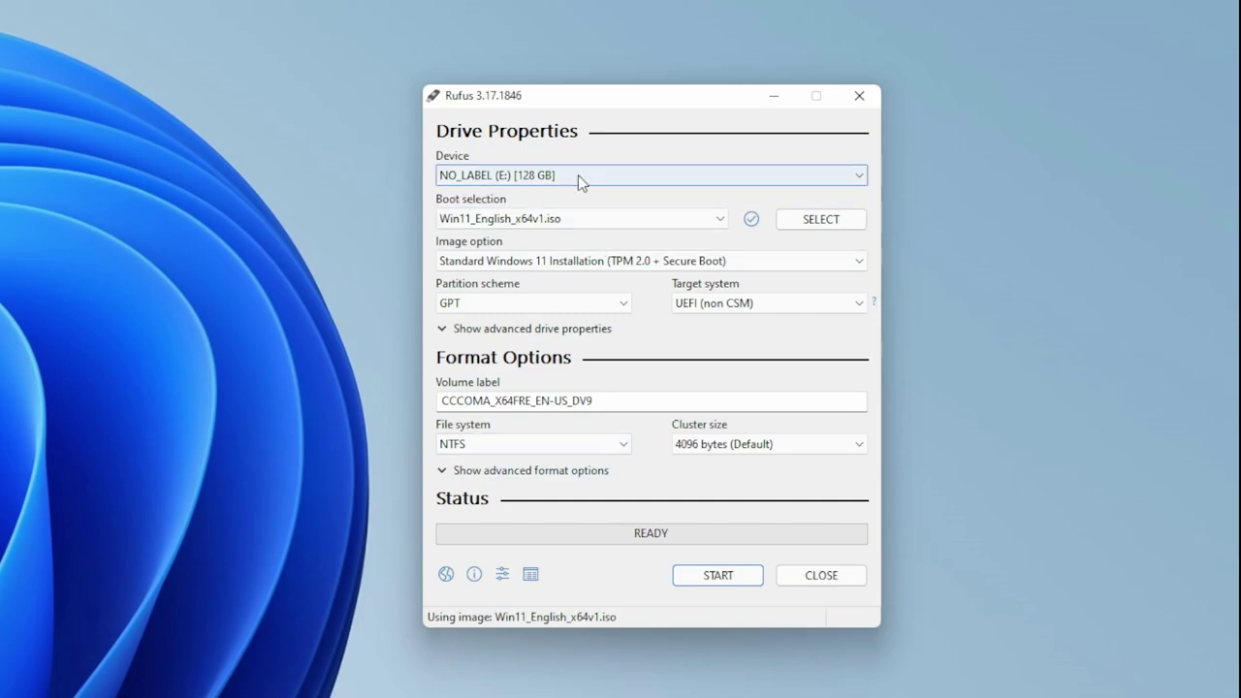
pyautogui.click(715, 575)
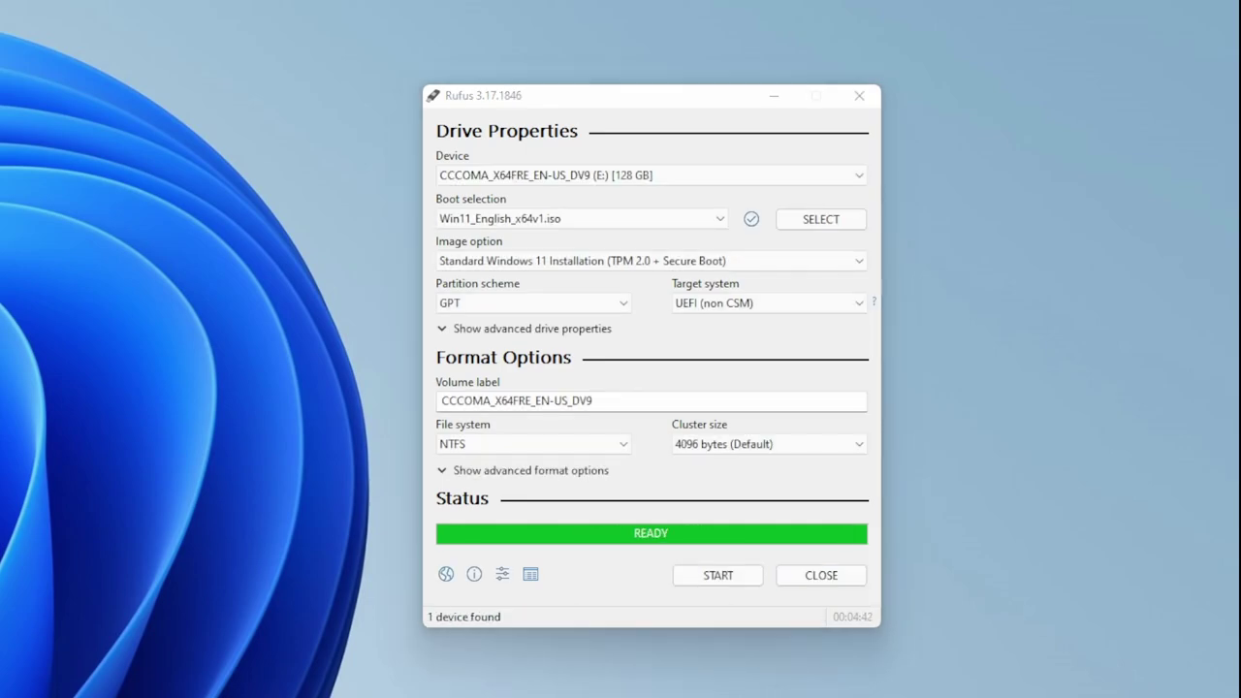
# Confirm in This PC that drive E: shows as CCCOMA_X64FRE_EN-US_DV9, then move Explorer aside.
pyautogui.press('super+e')
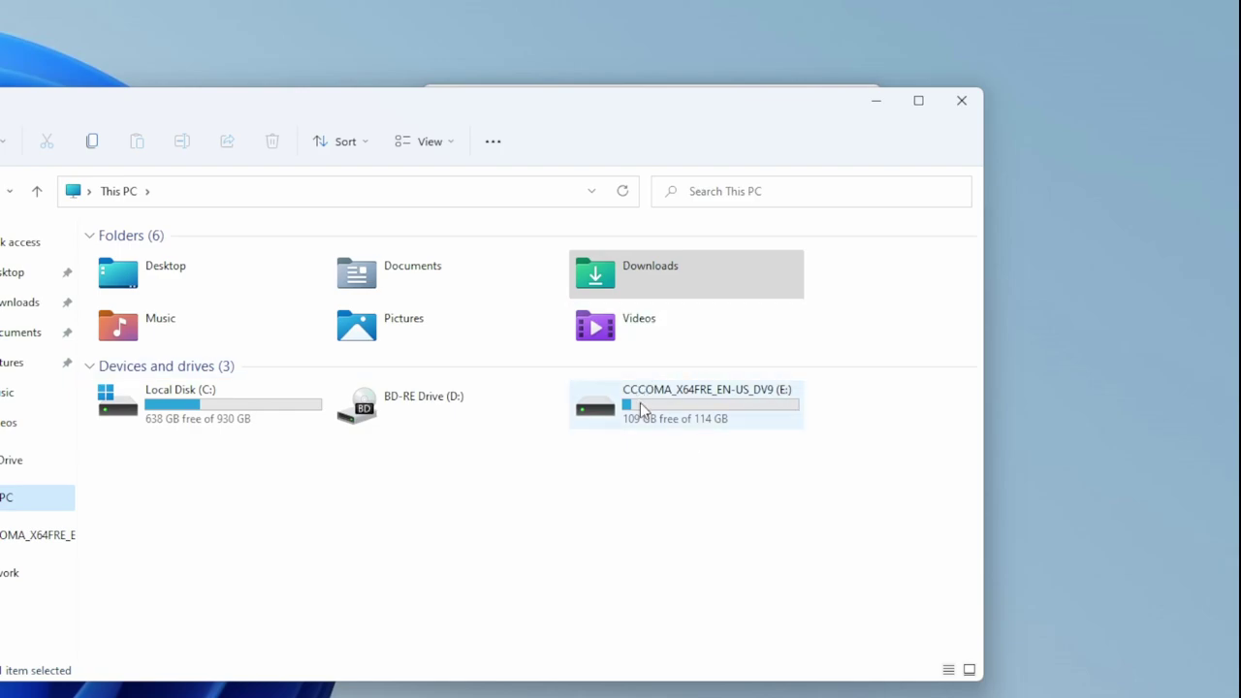
pyautogui.moveTo(659, 116); pyautogui.dragTo(281, 697)
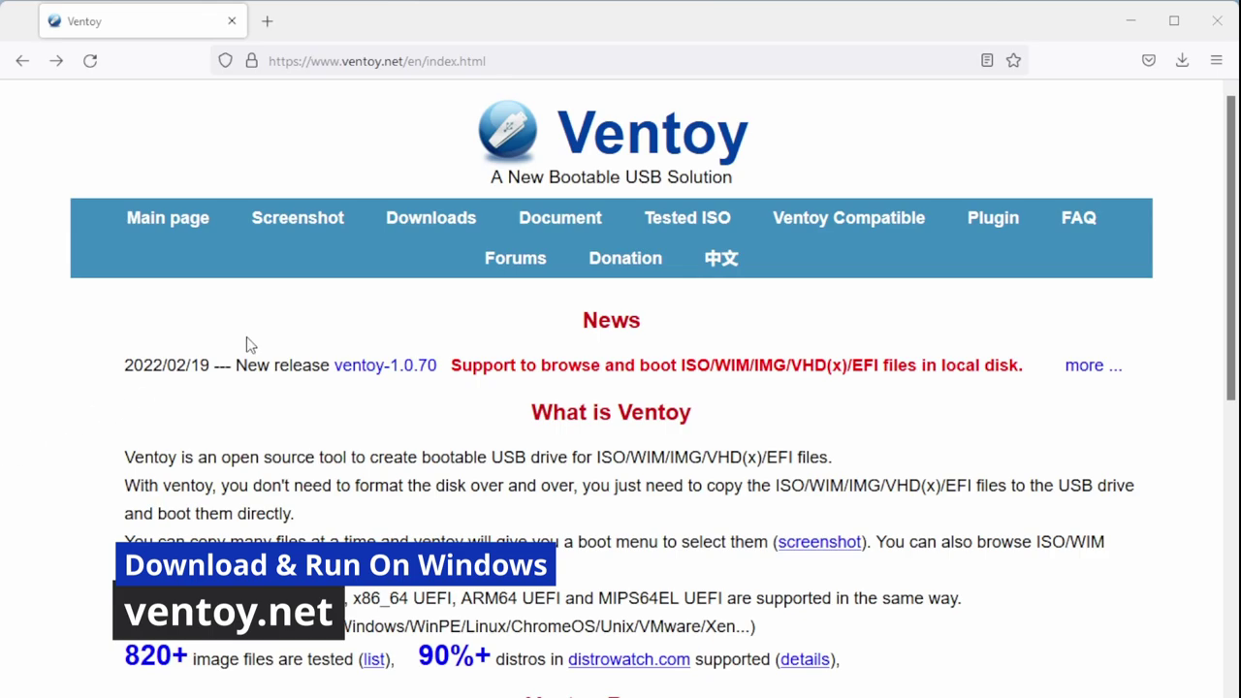
# Save ventoy-1.0.70-windows.zip from the Ventoy 1.0.70 GitHub release, reached from the Downloads page.
pyautogui.click(386, 227)
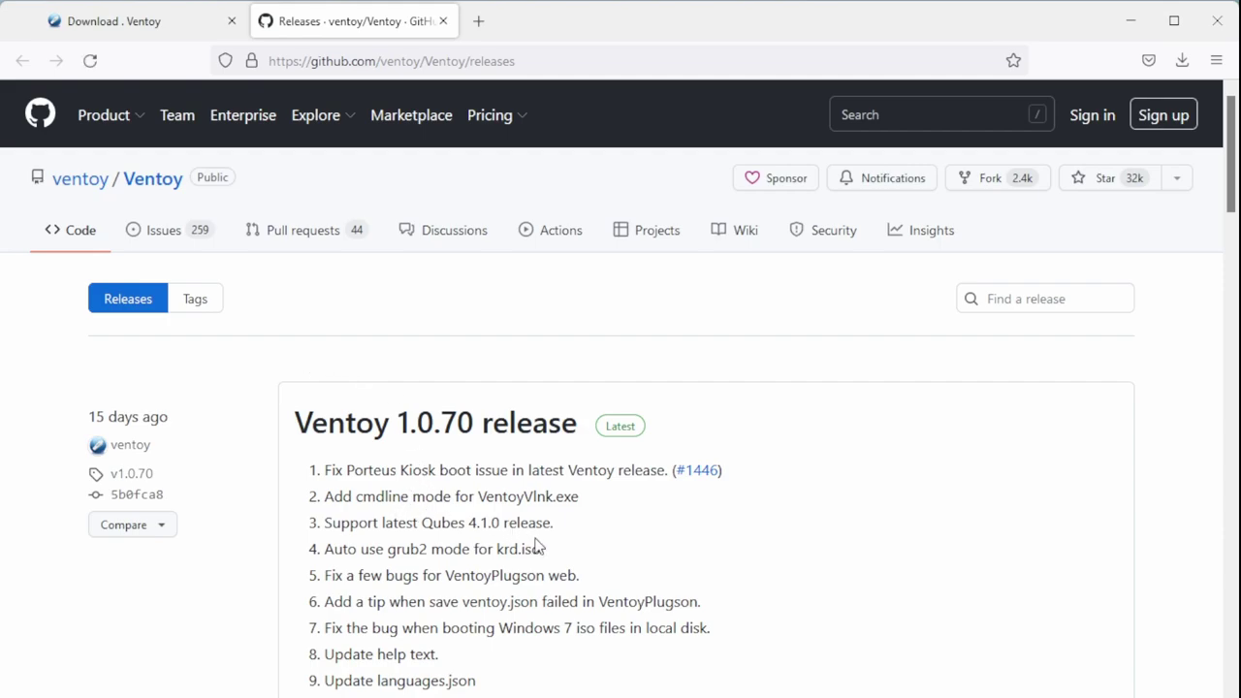
pyautogui.scroll(-4, 538, 547)
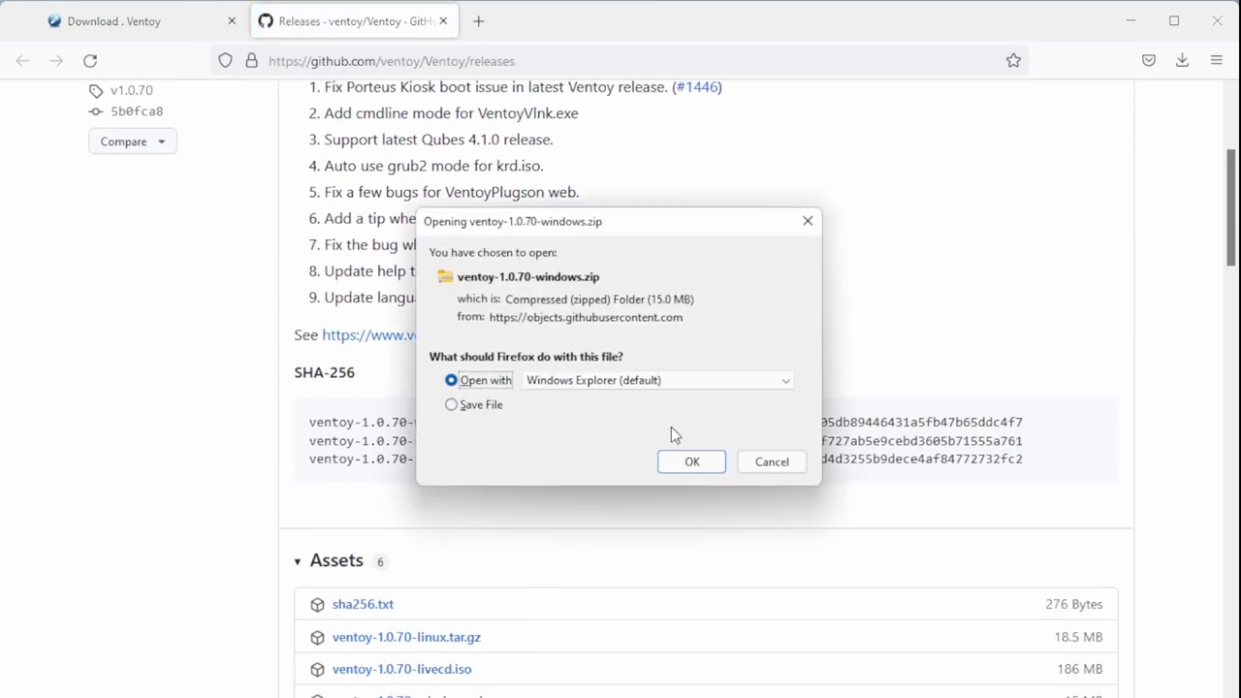
pyautogui.click(491, 406)
pyautogui.click(693, 473)
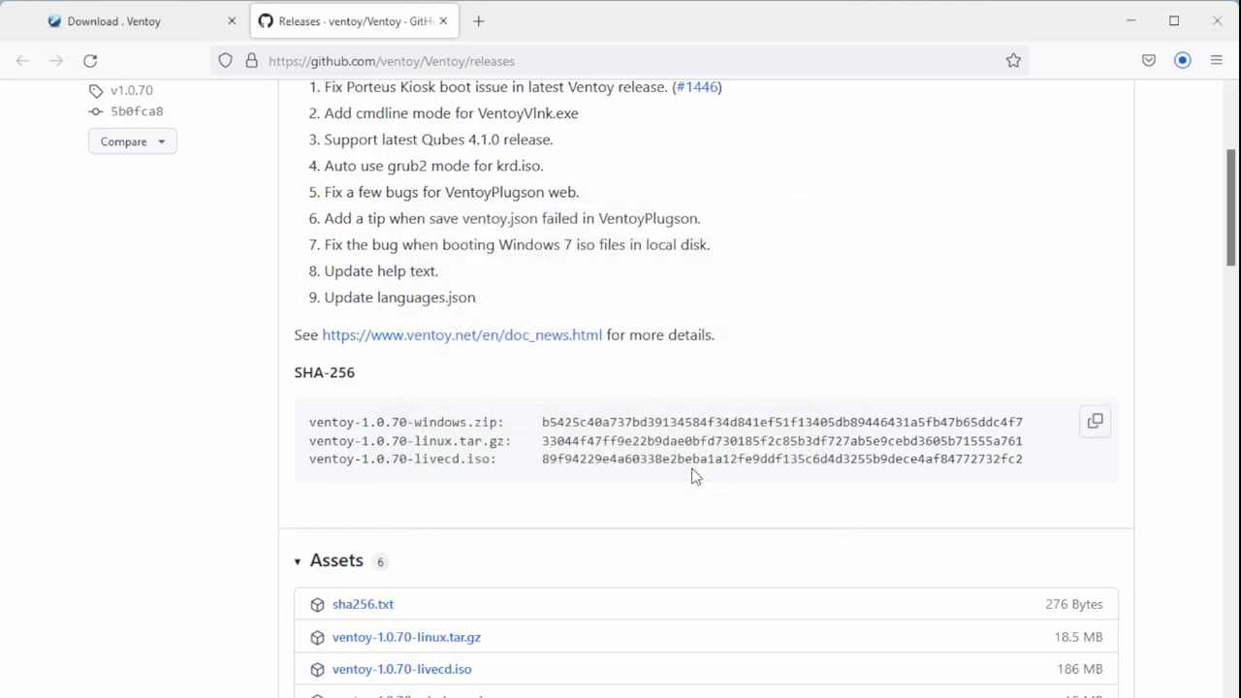
pyautogui.scroll(4, 654, 441)
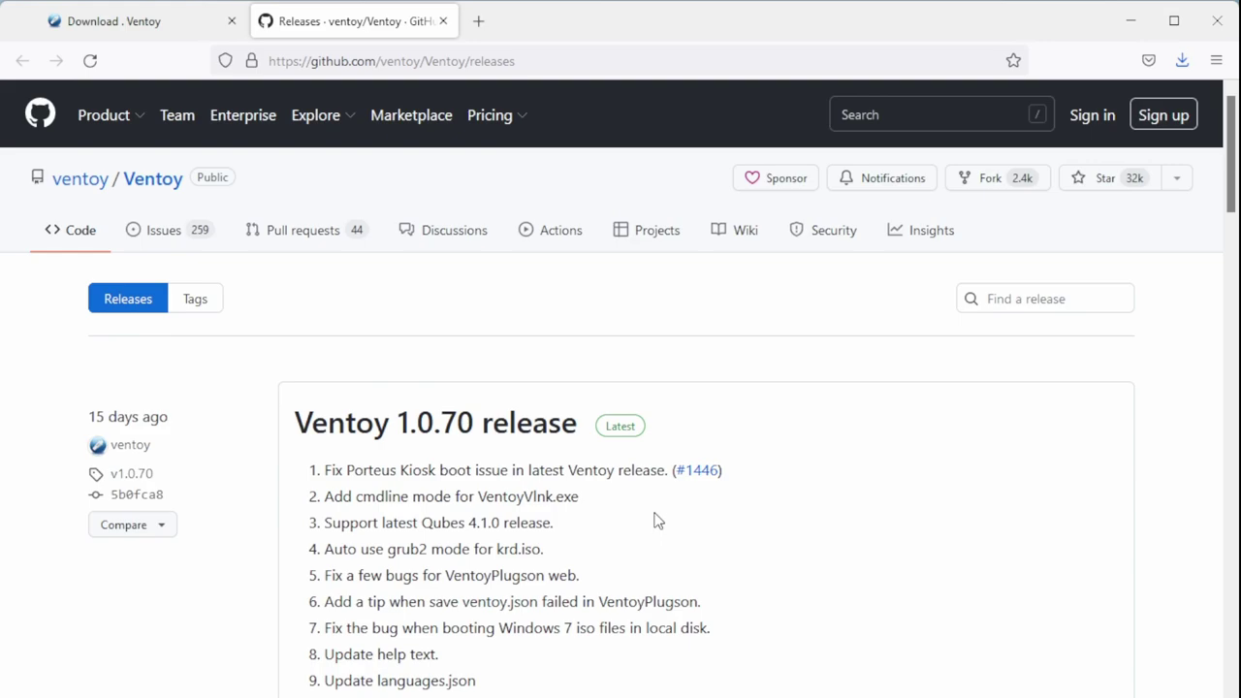
# Open the downloaded ventoy-1.0.70-windows.zip and browse into its ventoy-1.0.70 folder.
pyautogui.click(1182, 64)
pyautogui.click(999, 107)
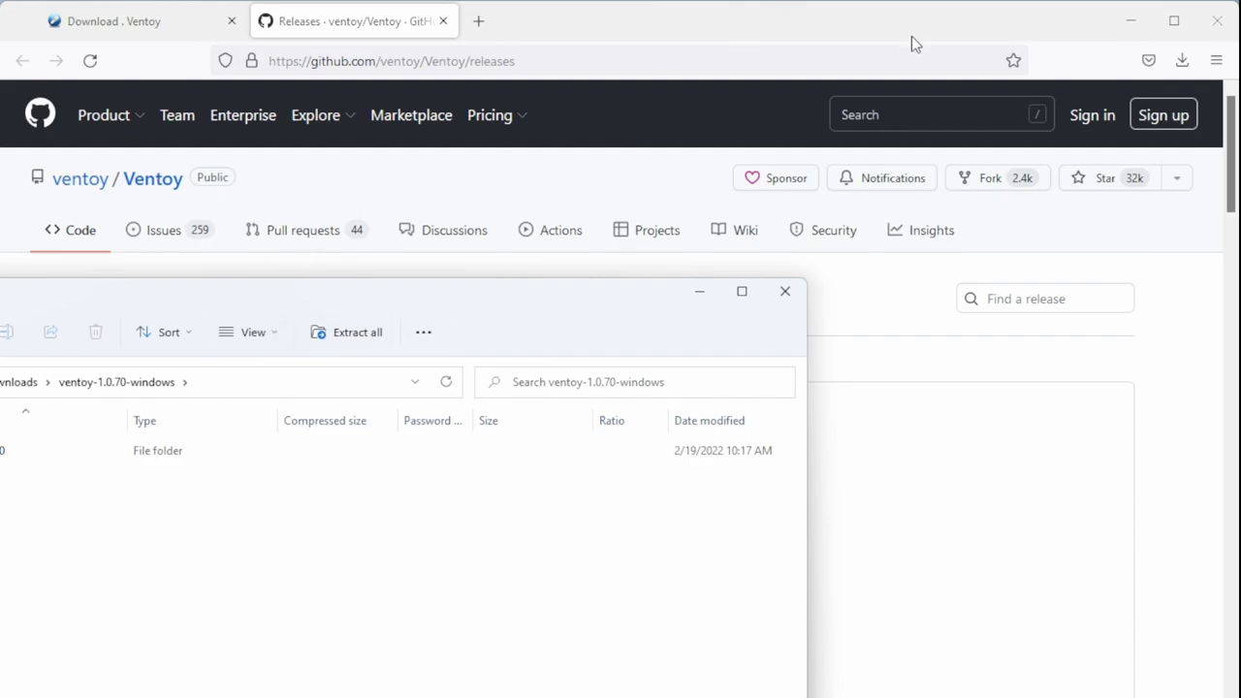
pyautogui.click(1130, 21)
pyautogui.moveTo(136, 292); pyautogui.dragTo(464, 89)
pyautogui.click(289, 244)
pyautogui.doubleClick(289, 244)
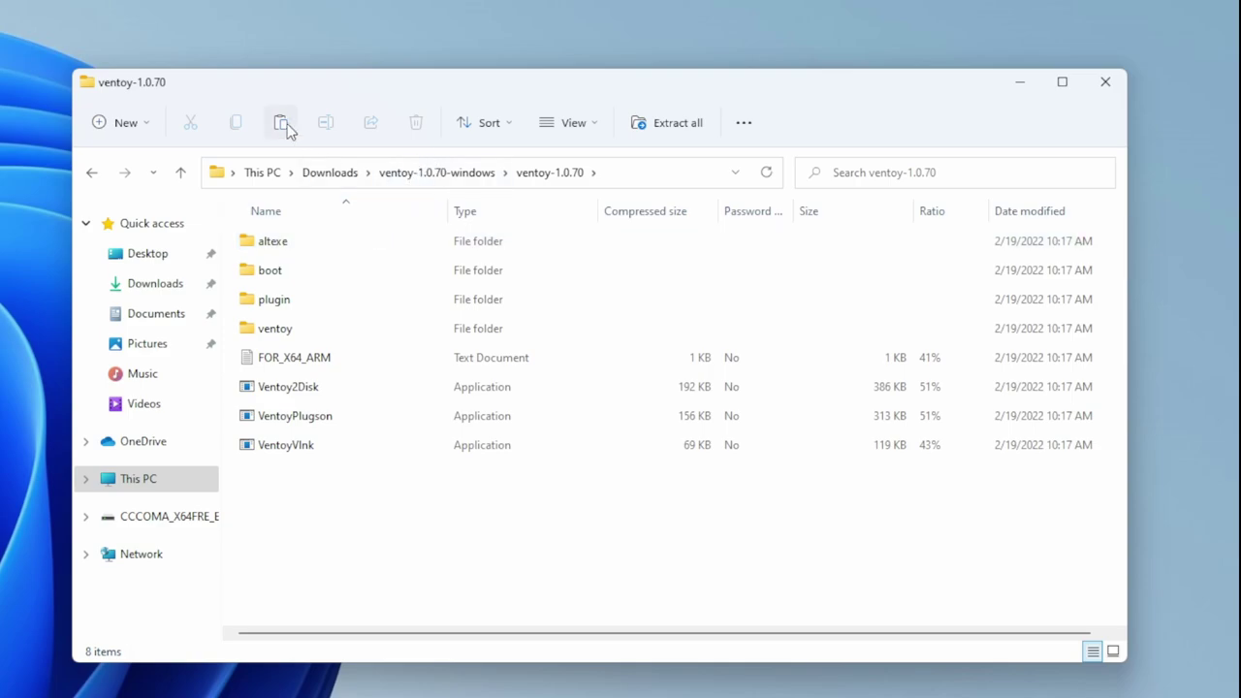
# Extract the zip into Downloads and launch Ventoy2Disk from the extracted ventoy-1.0.70 folder.
pyautogui.click(683, 123)
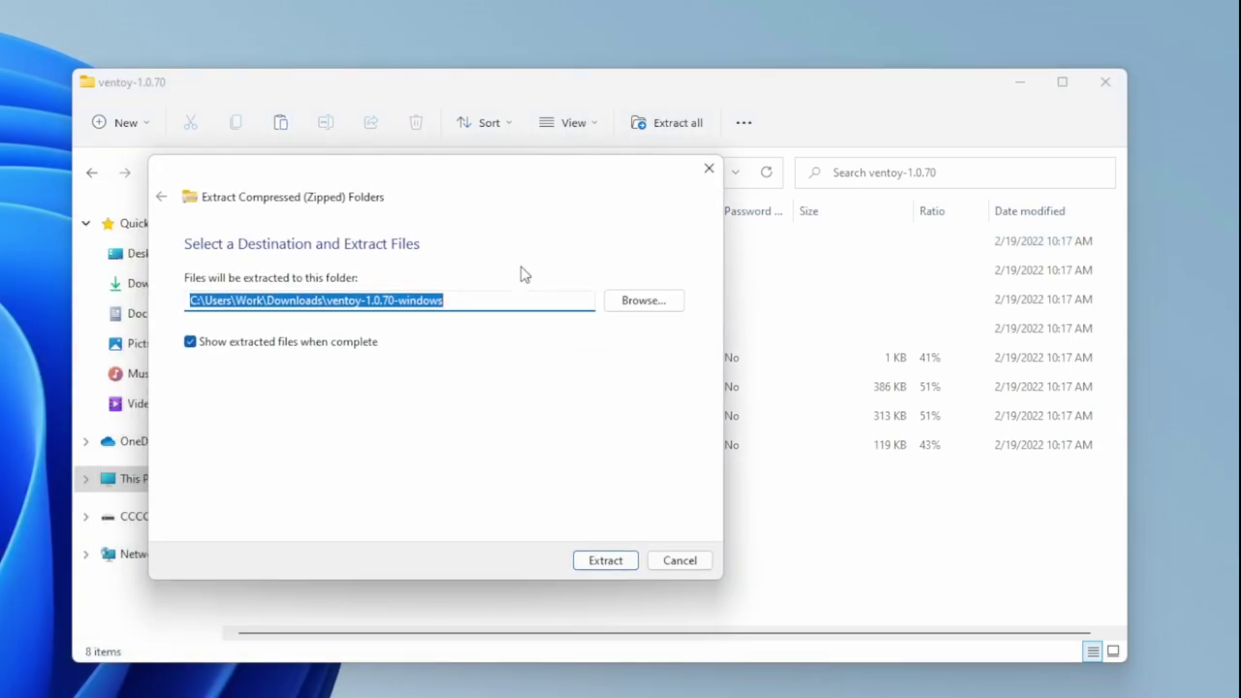
pyautogui.click(612, 558)
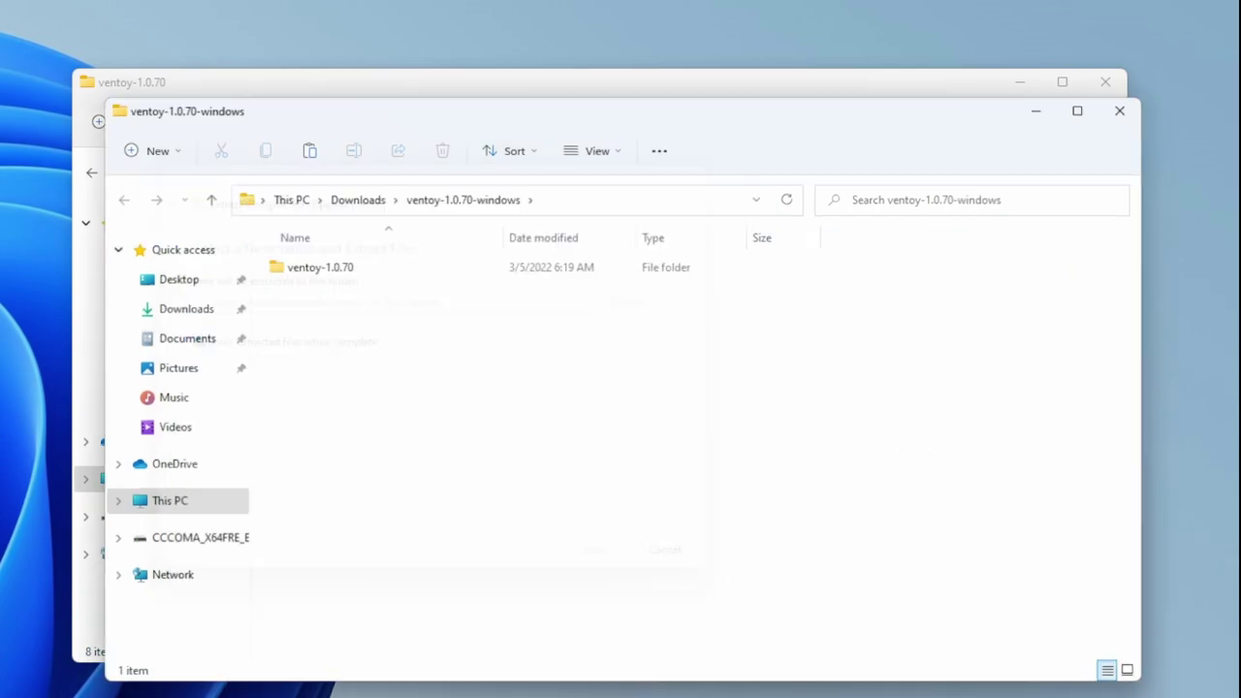
pyautogui.doubleClick(335, 265)
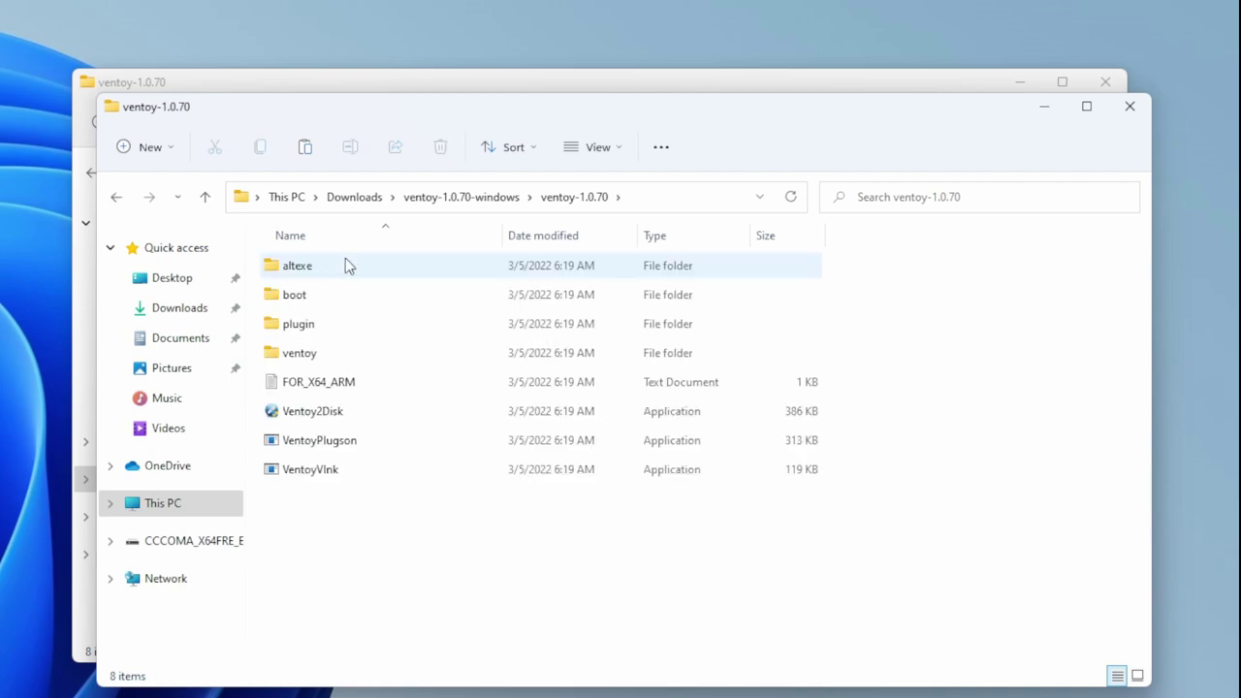
pyautogui.doubleClick(348, 420)
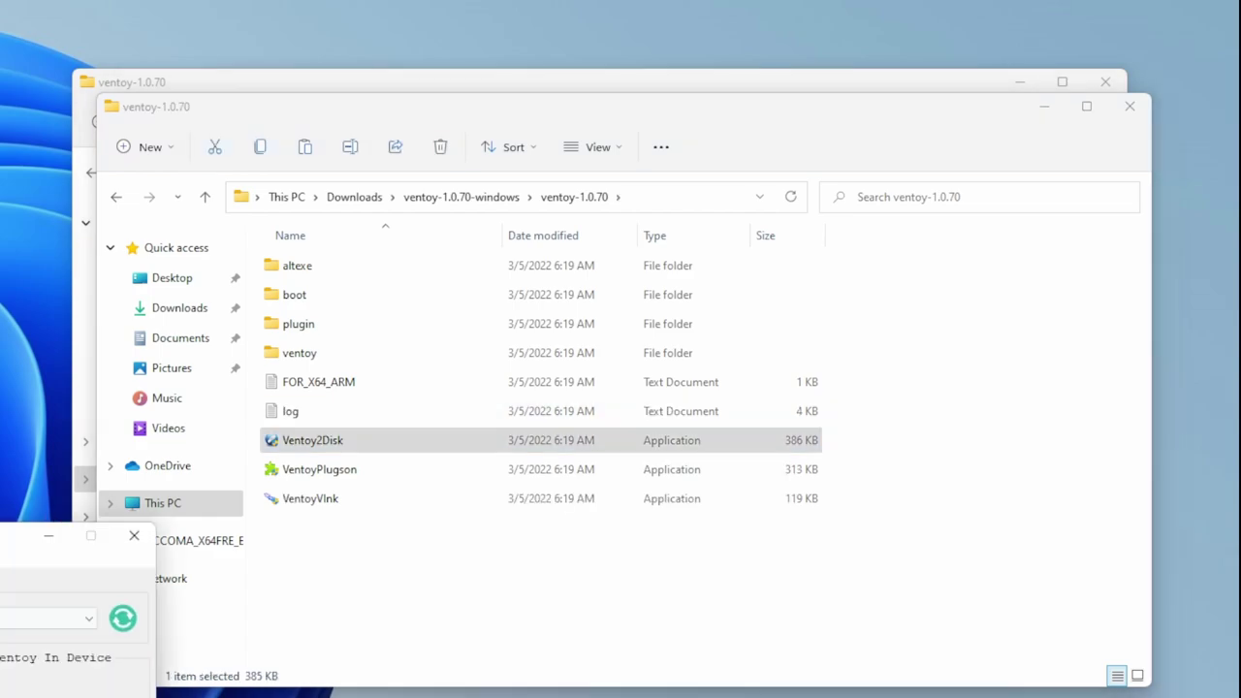
pyautogui.moveTo(473, 283); pyautogui.dragTo(481, 306)
pyautogui.click(1129, 106)
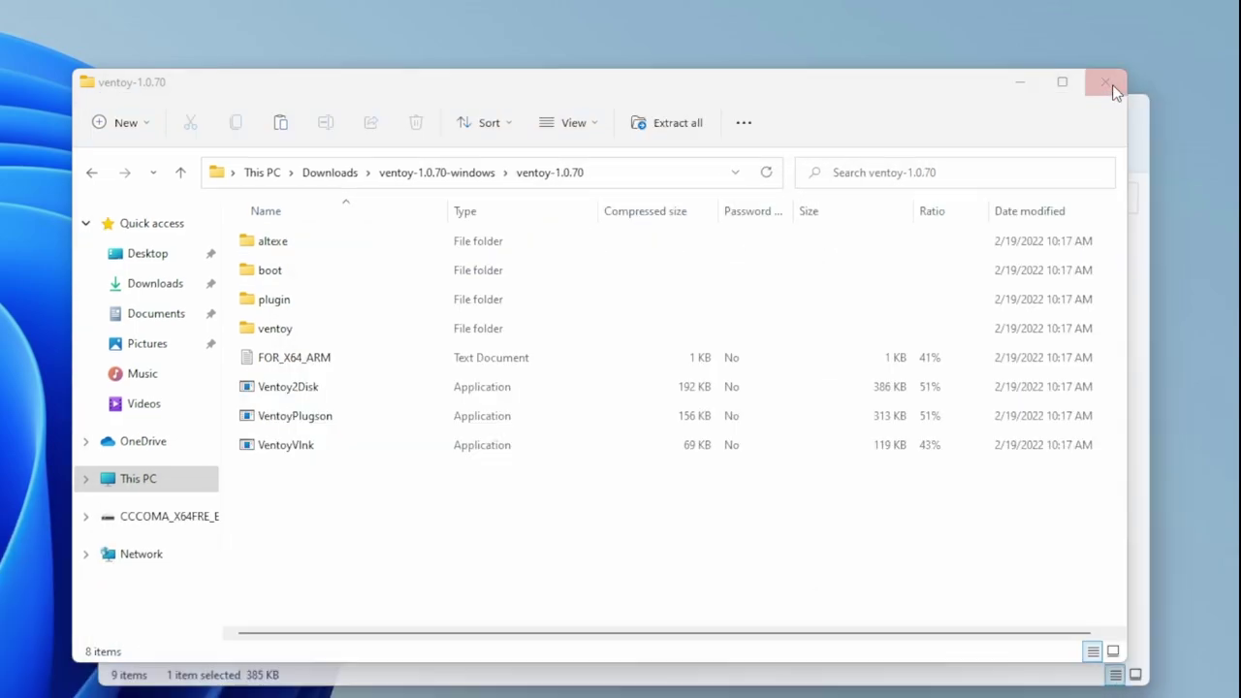
# Install Ventoy 1.0.70 on the SanDisk Ultra Fit drive E:, accepting both erase warnings.
pyautogui.click(1108, 84)
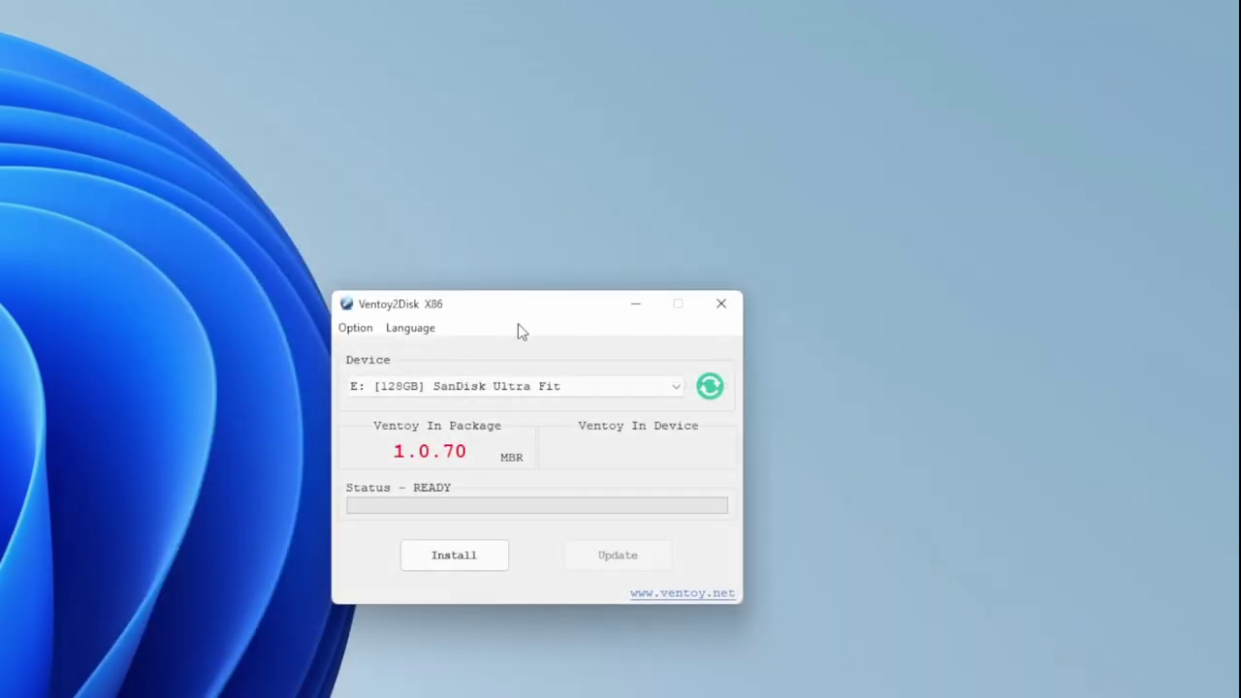
pyautogui.moveTo(518, 324); pyautogui.dragTo(692, 193)
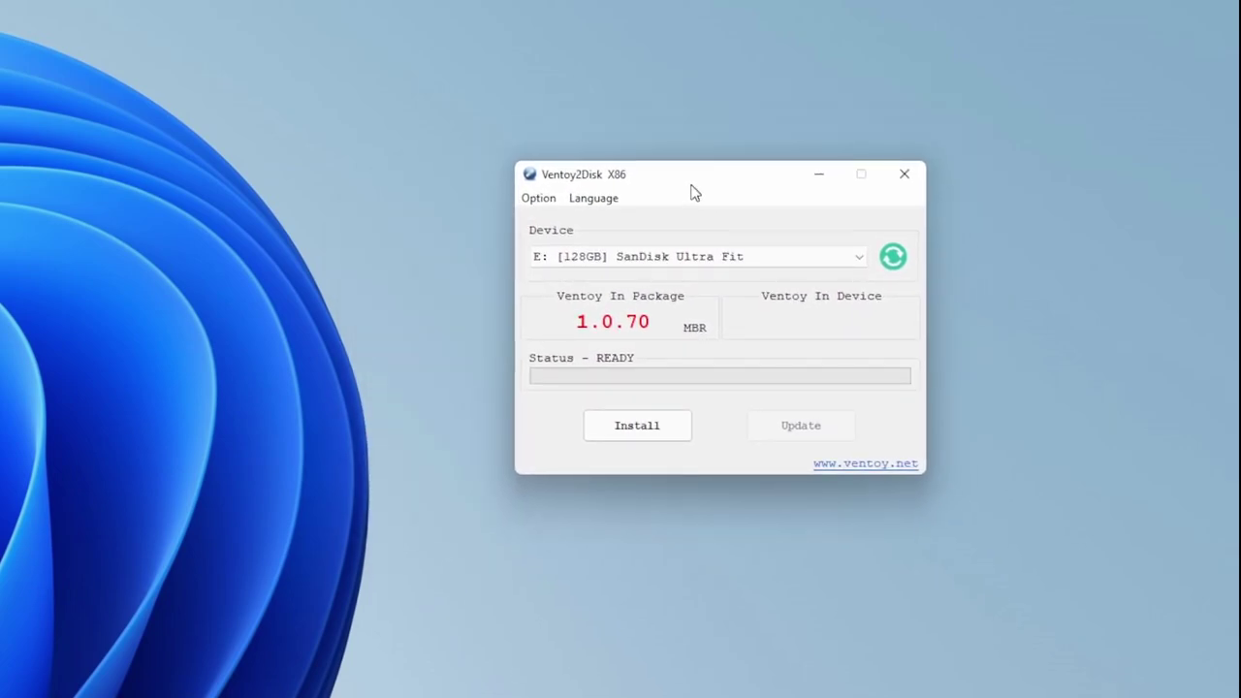
pyautogui.click(769, 256)
pyautogui.click(768, 256)
pyautogui.click(632, 432)
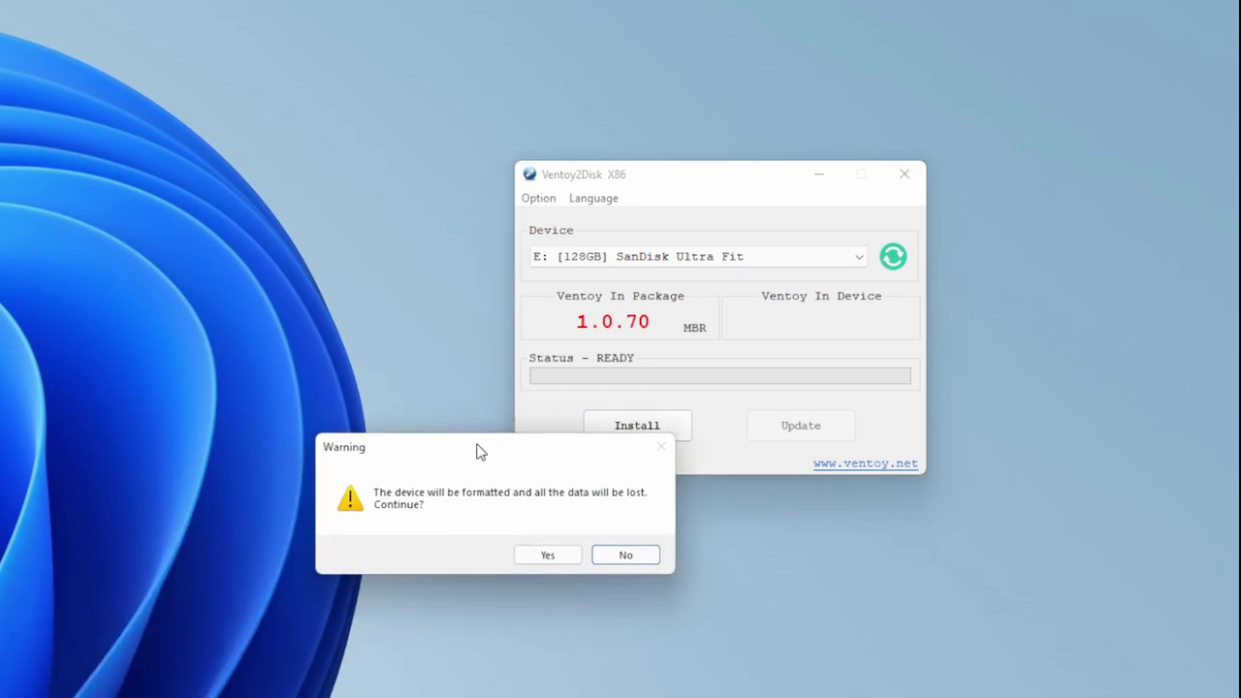
pyautogui.click(544, 555)
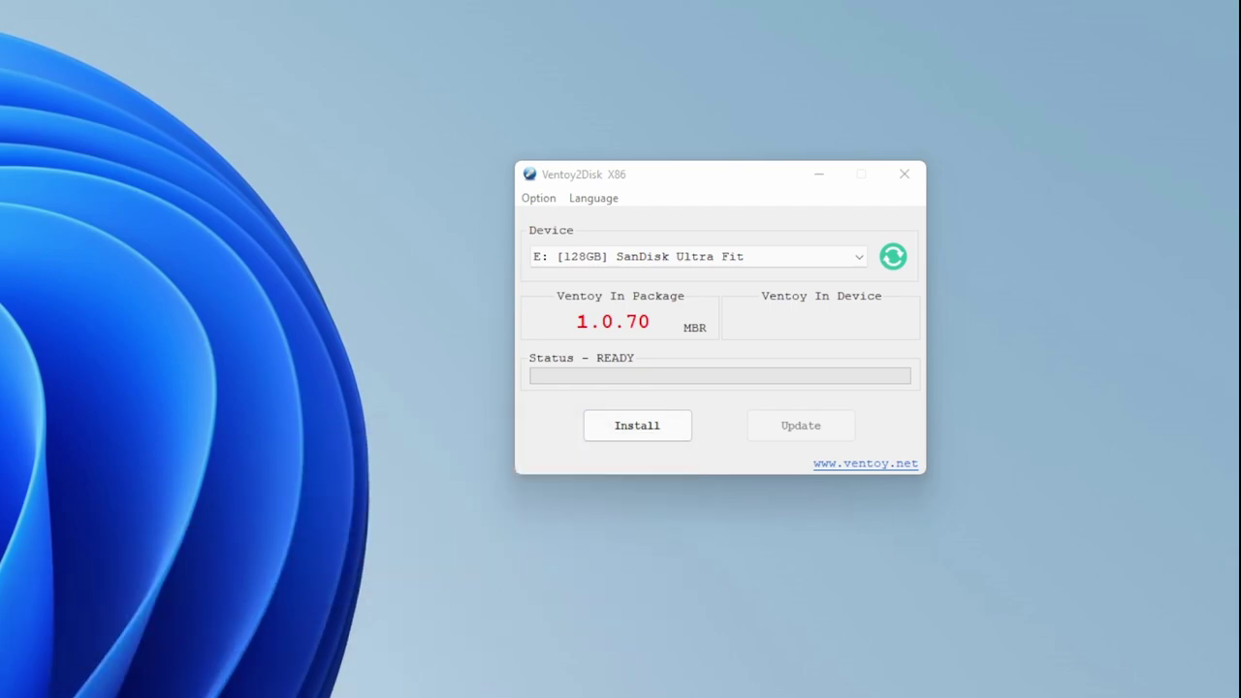
pyautogui.click(781, 578)
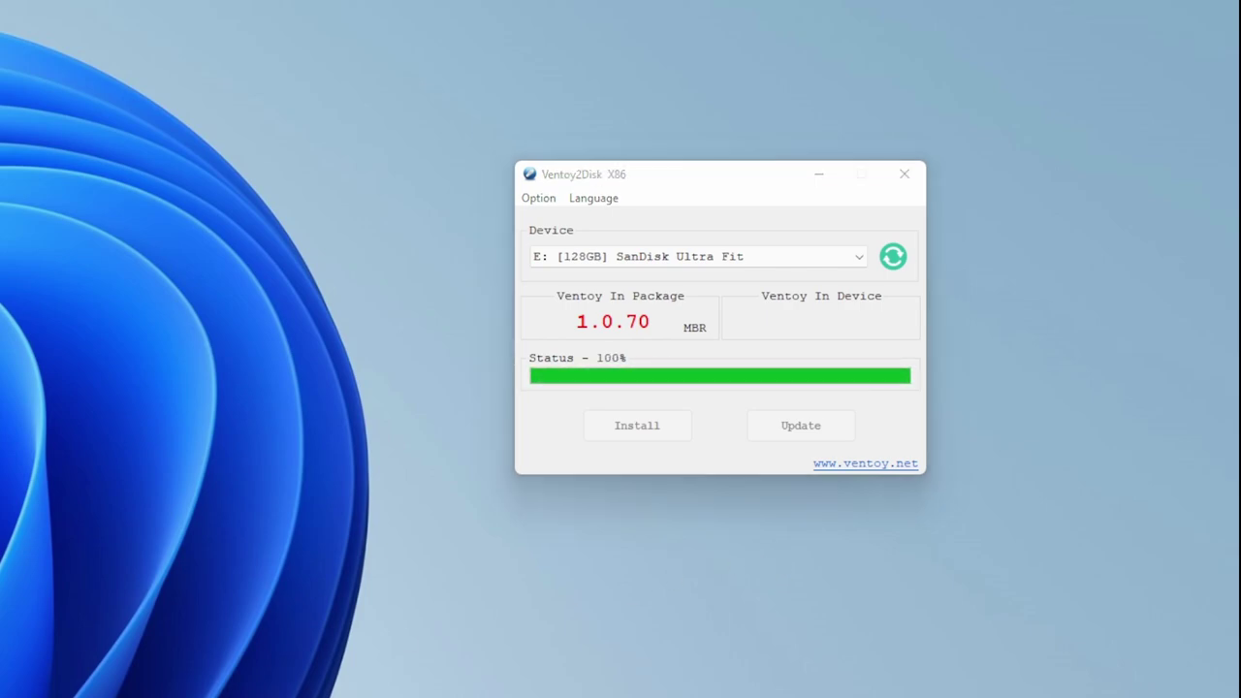
pyautogui.moveTo(553, 445); pyautogui.dragTo(607, 420)
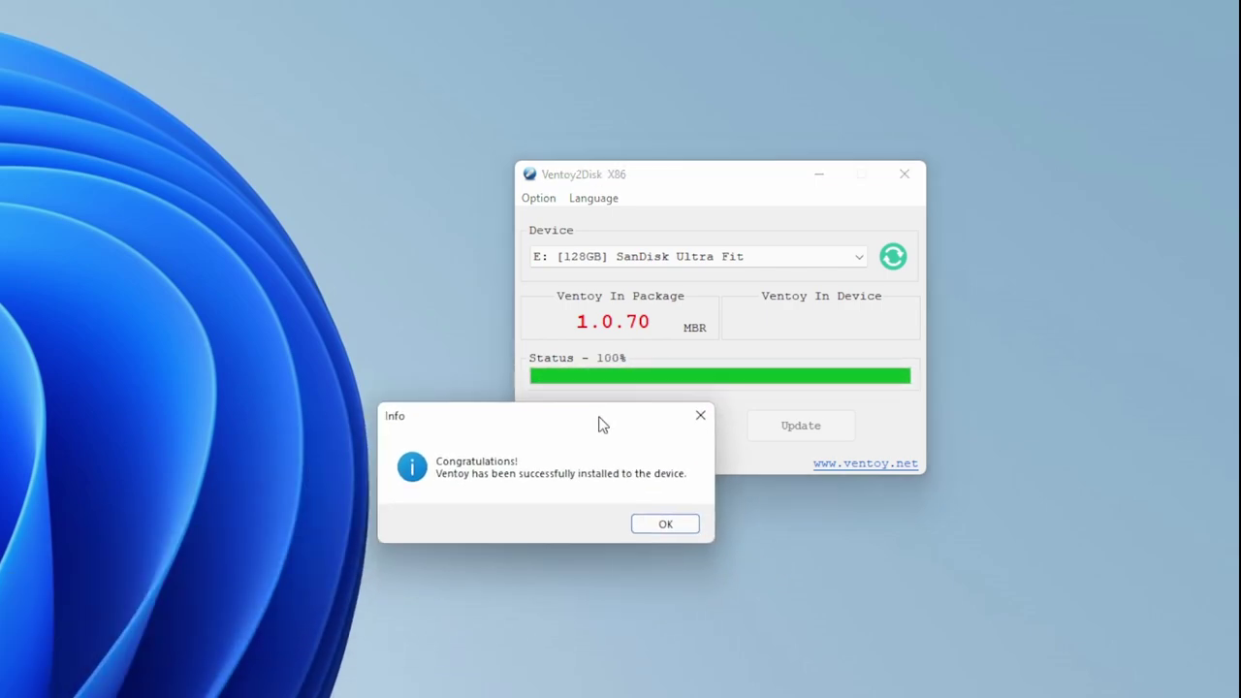
pyautogui.click(665, 532)
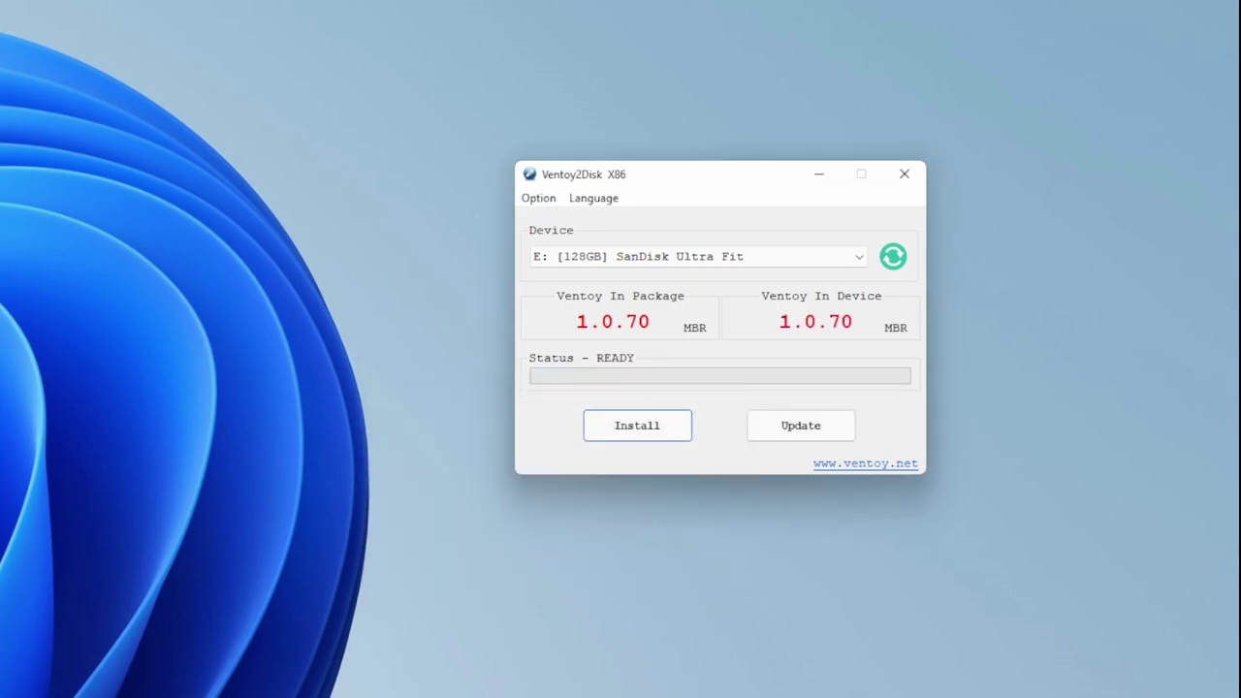
# Open File Explorer and view the empty Ventoy (E:) drive from This PC.
pyautogui.press('super+e')
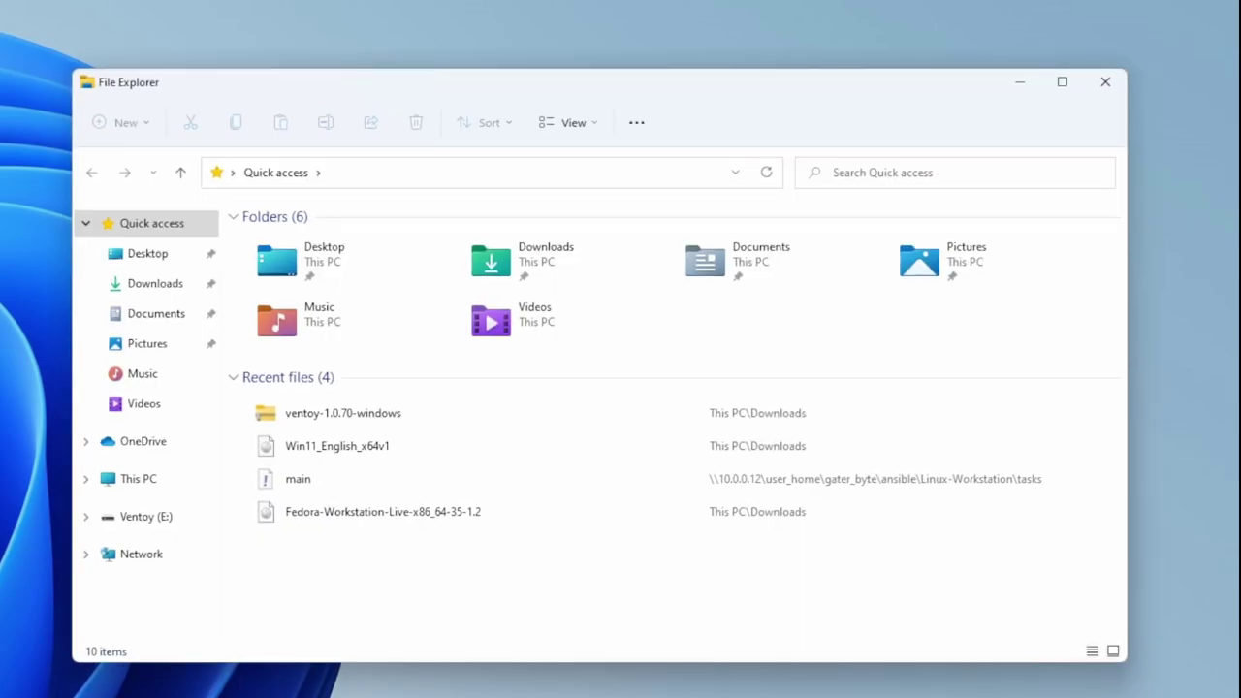
pyautogui.click(146, 517)
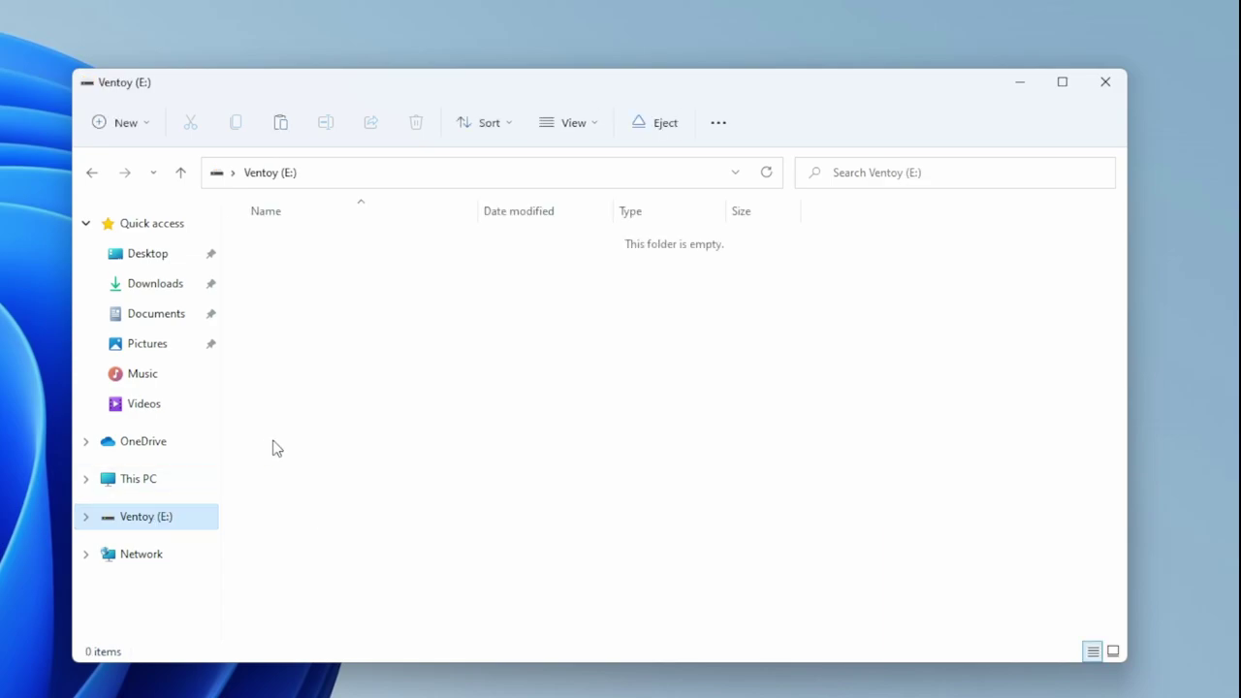
pyautogui.click(135, 478)
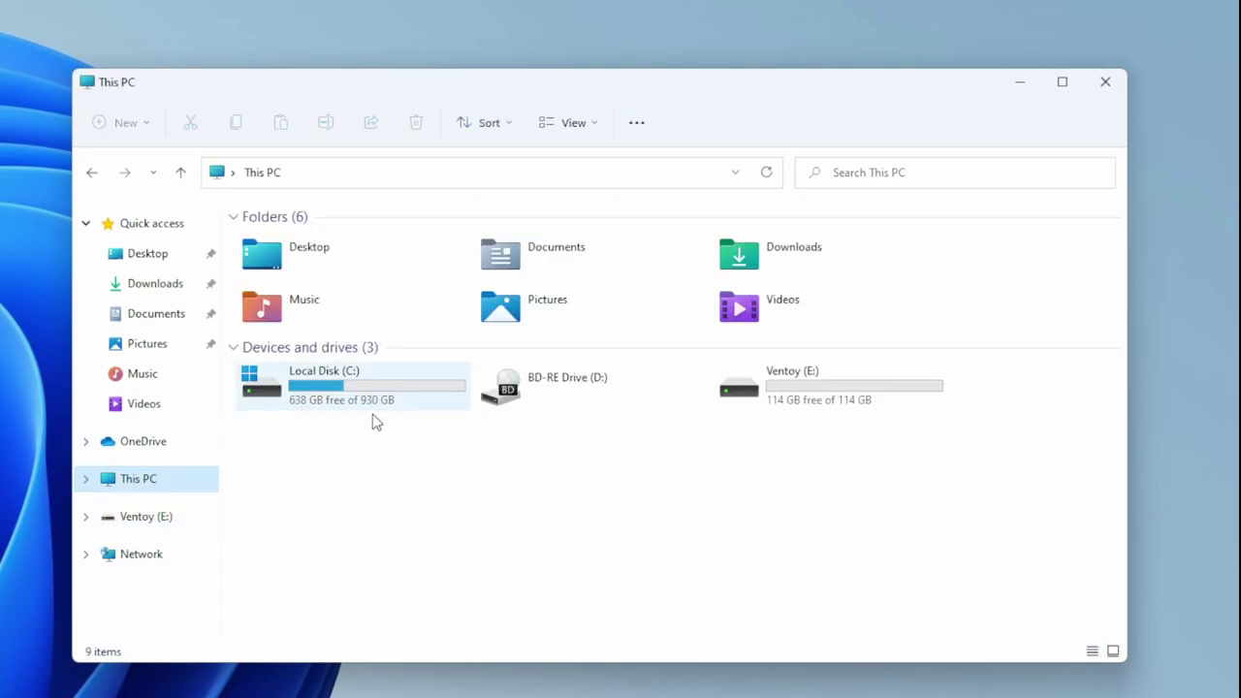
pyautogui.doubleClick(799, 400)
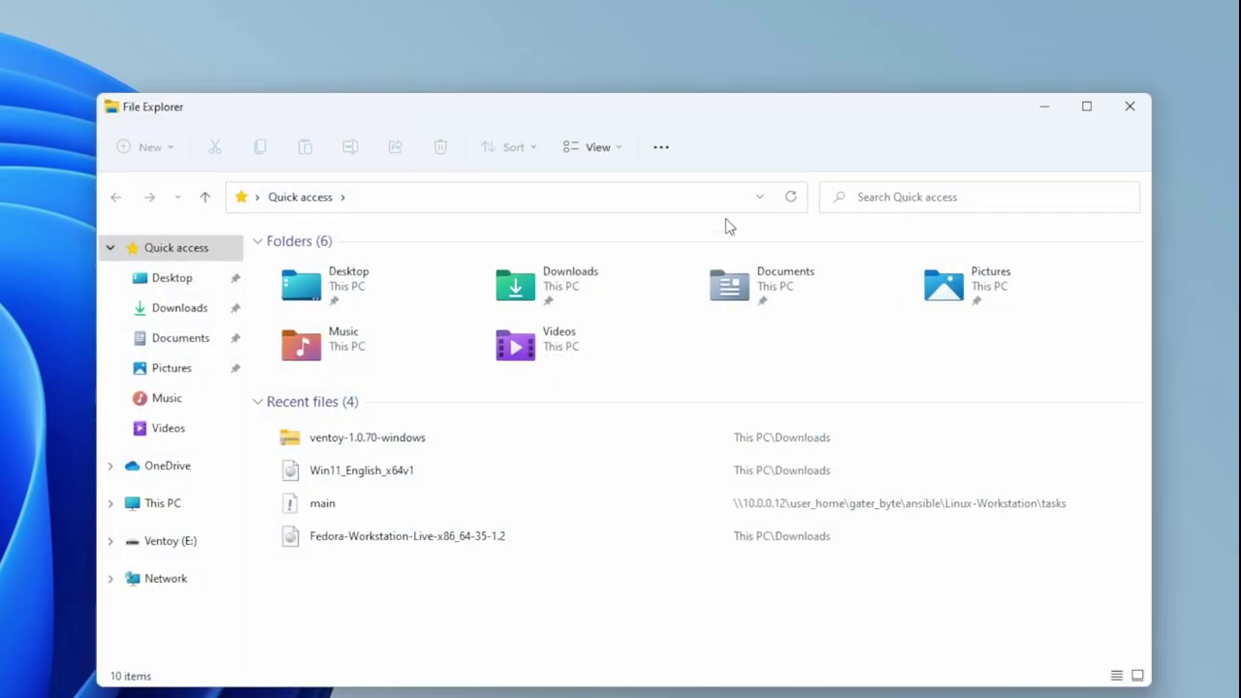
# Copy the Win11_English_x64v1 and Fedora Workstation ISOs from Downloads and paste them onto Ventoy (E:).
pyautogui.click(167, 310)
pyautogui.click(400, 328)
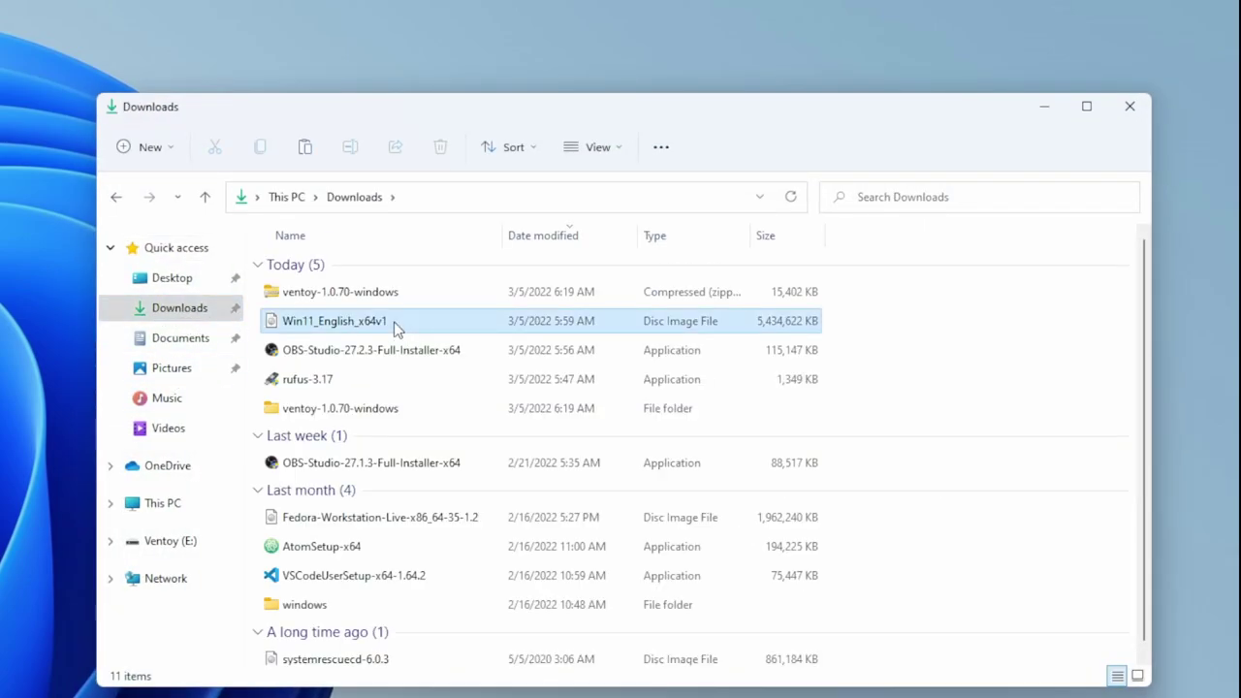
pyautogui.keyDown('ctrl'); pyautogui.click(426, 521); pyautogui.keyUp('ctrl')
pyautogui.rightClick(426, 520)
pyautogui.press('Escape')
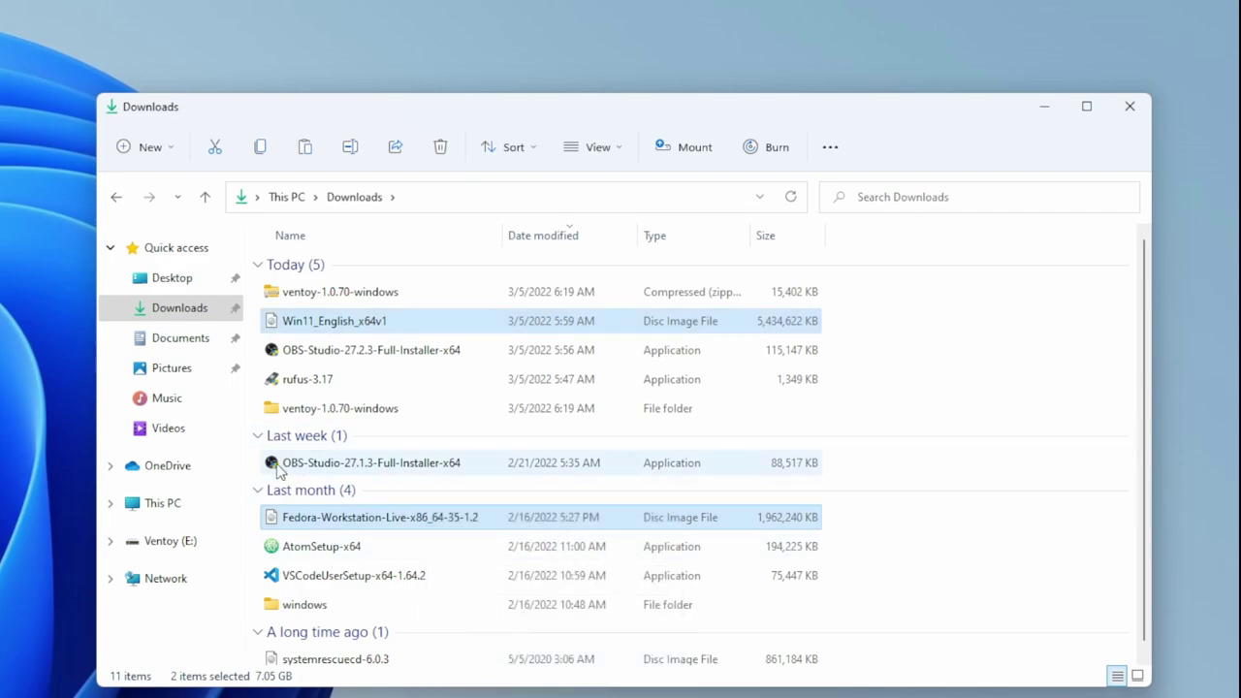
pyautogui.click(189, 541)
pyautogui.rightClick(535, 377)
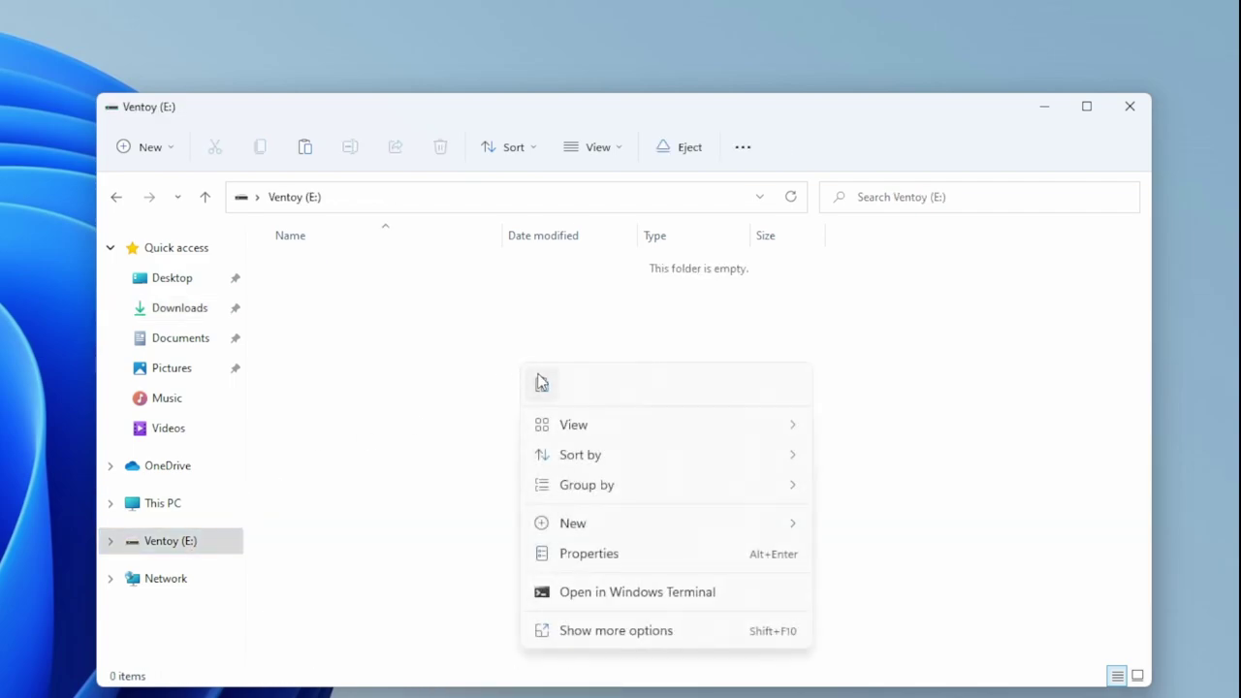
pyautogui.click(544, 391)
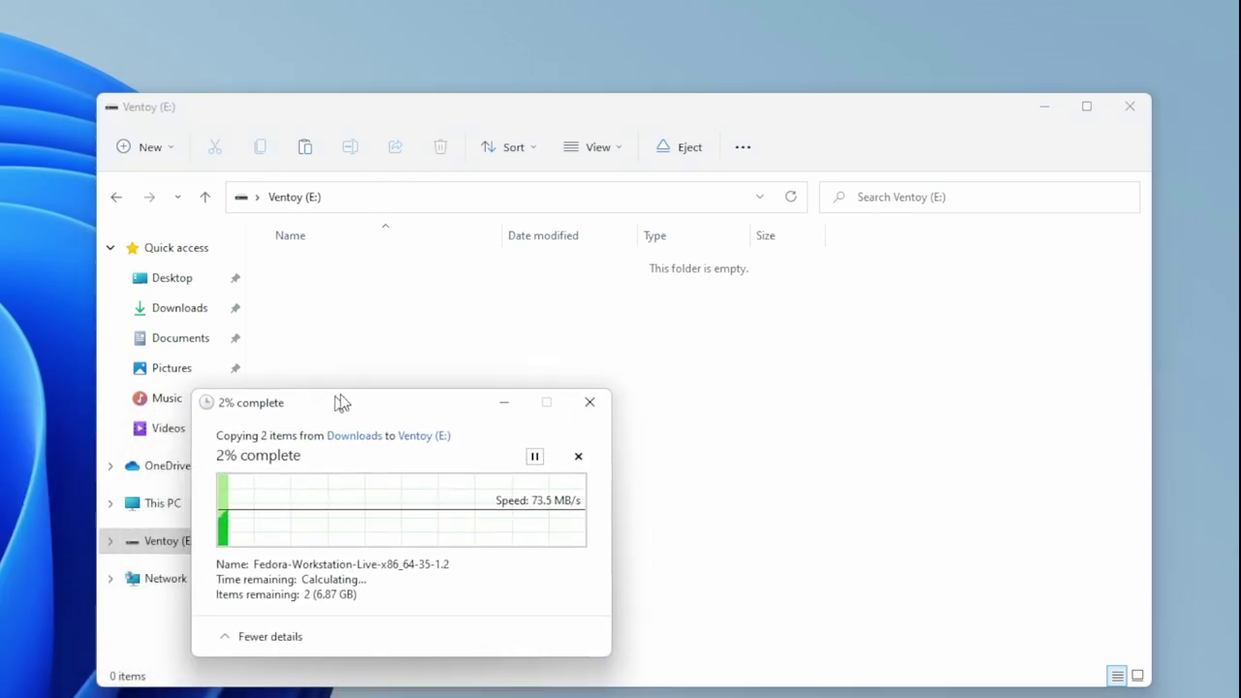
# Let the ISO copy finish, then open Ventoy (E:) to see both disc images.
pyautogui.moveTo(349, 394); pyautogui.dragTo(521, 380)
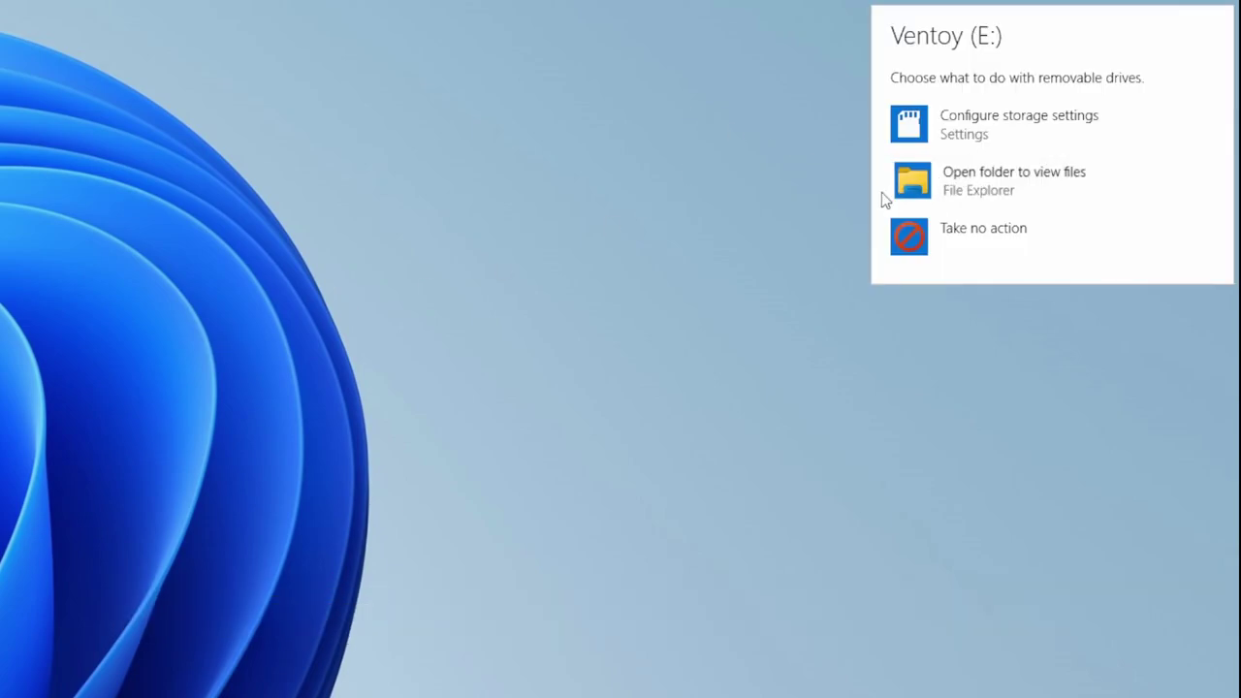
pyautogui.click(959, 182)
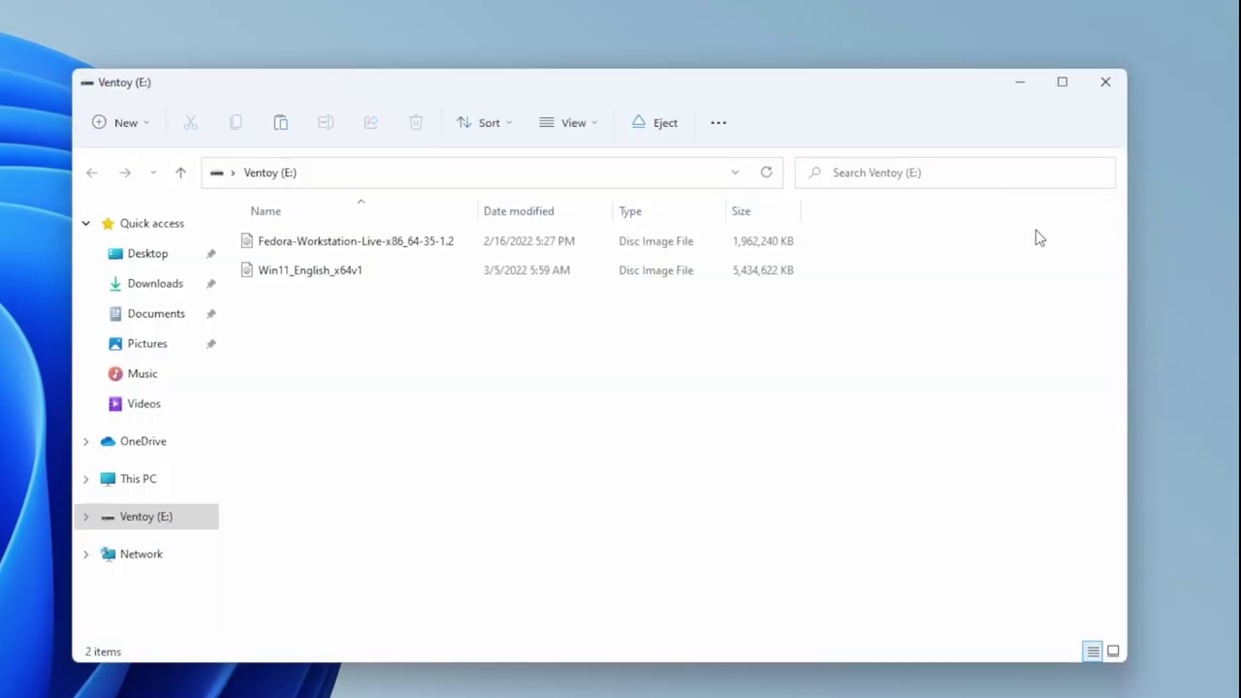
pyautogui.click(88, 515)
pyautogui.click(436, 401)
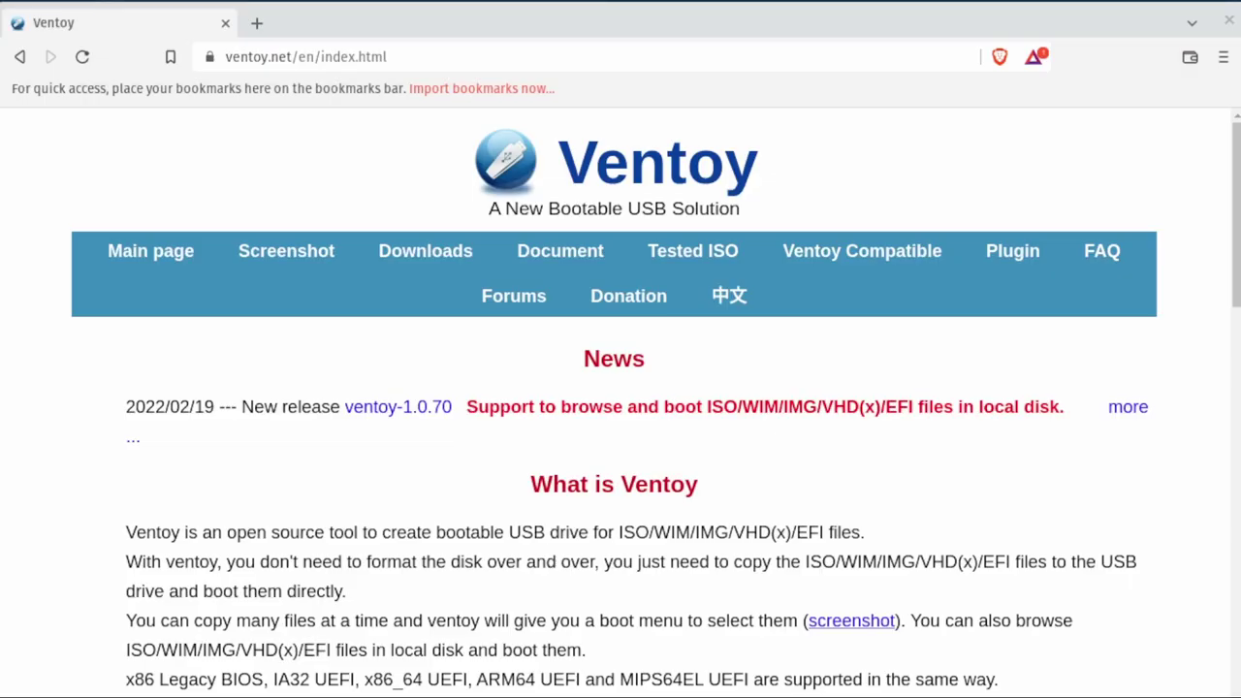
# Download ventoy-1.0.70-linux.tar.gz from the GitHub release Assets via the ventoy.net Downloads page.
pyautogui.click(439, 254)
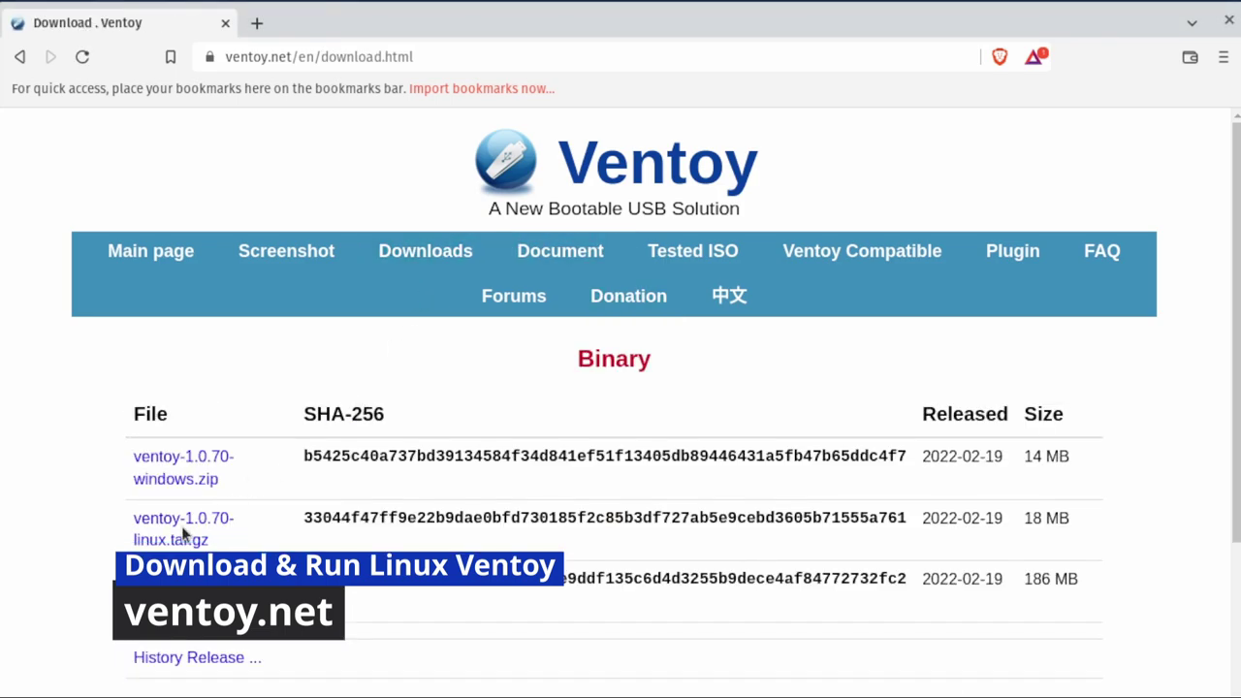
pyautogui.click(189, 518)
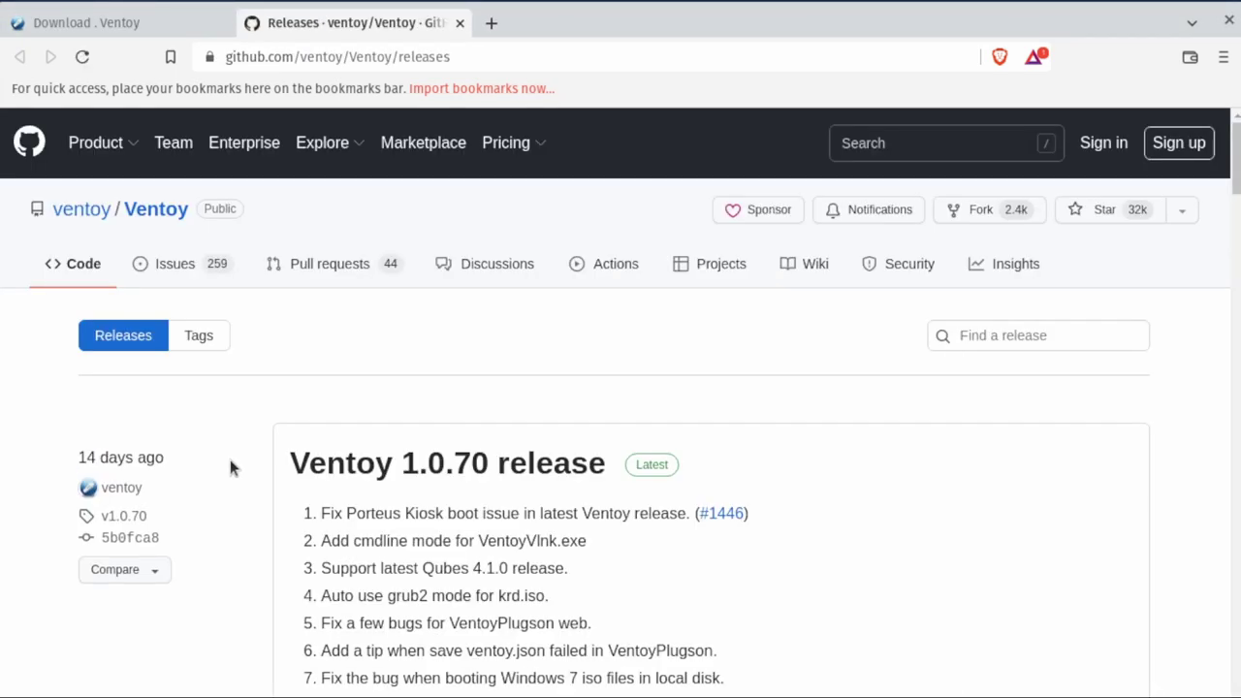
pyautogui.scroll(-5, 486, 424)
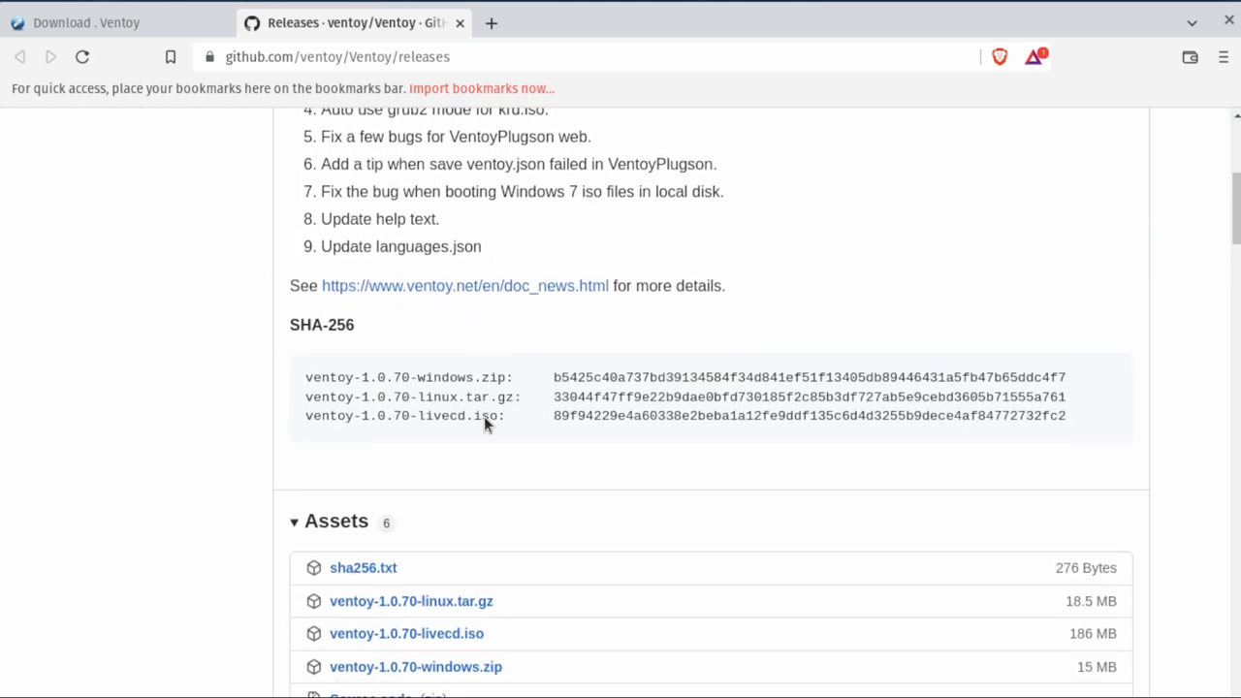
pyautogui.scroll(-3, 484, 415)
pyautogui.click(418, 462)
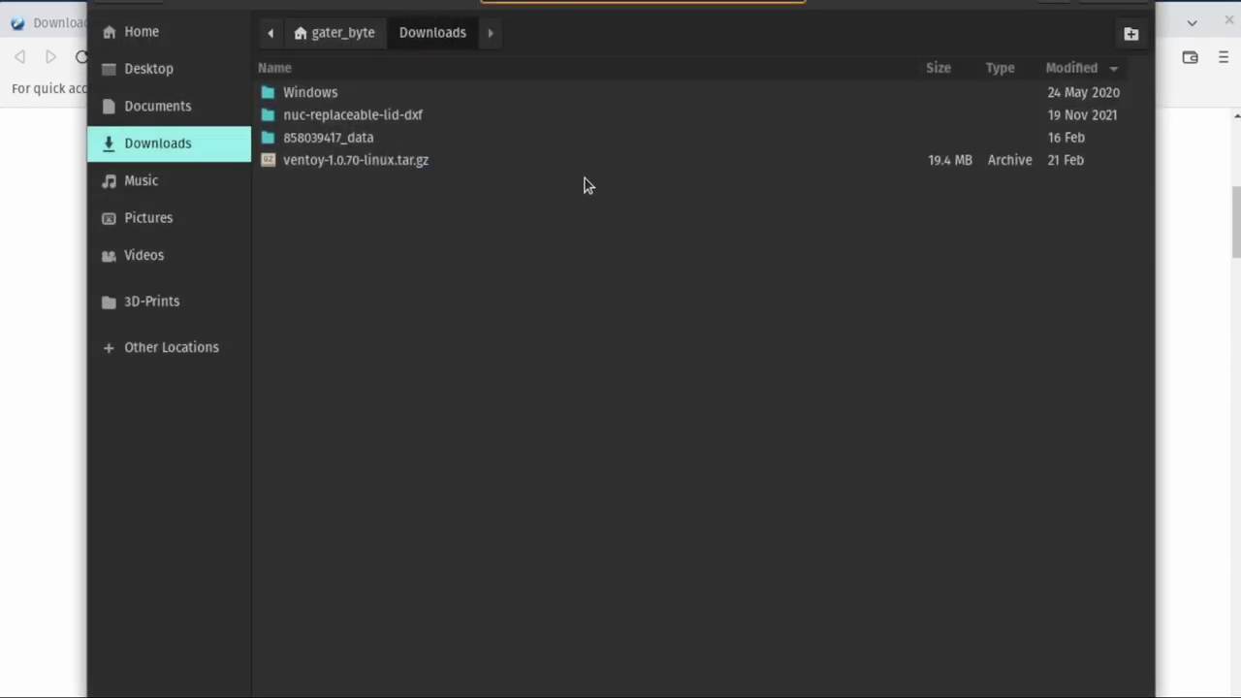
pyautogui.click(1105, 2)
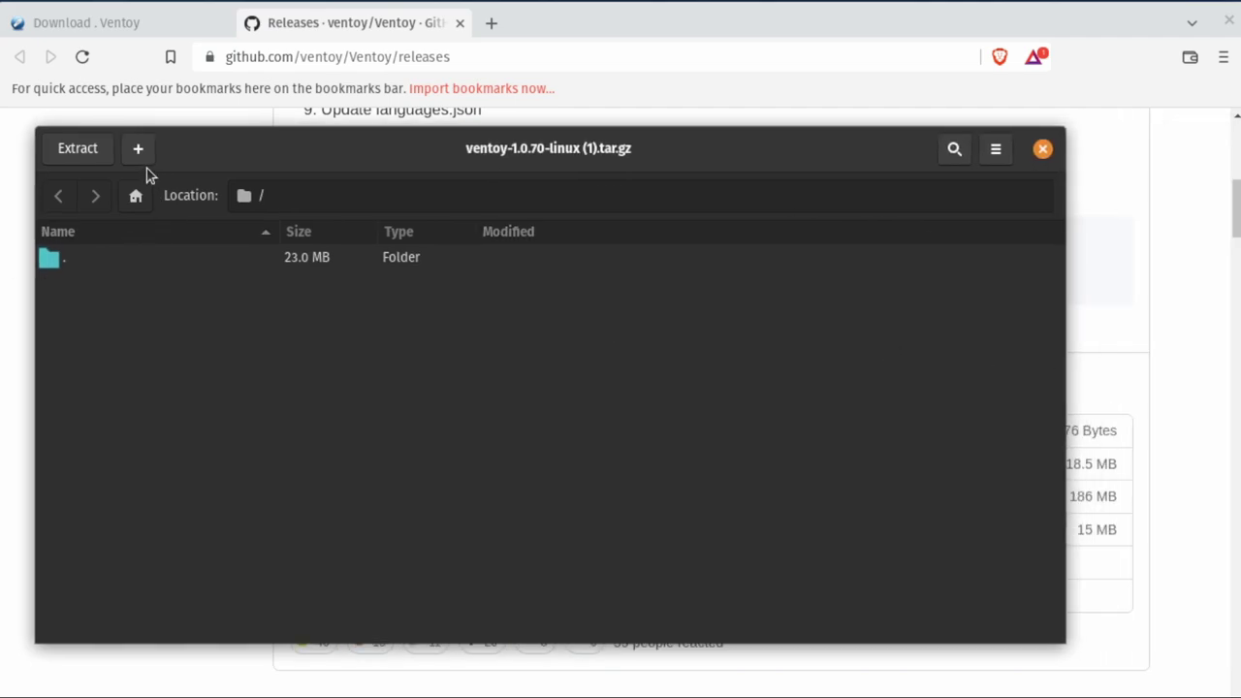
# Extract the Ventoy tar.gz to the Desktop and show the extracted ventoy-1.0.70 folder.
pyautogui.click(68, 158)
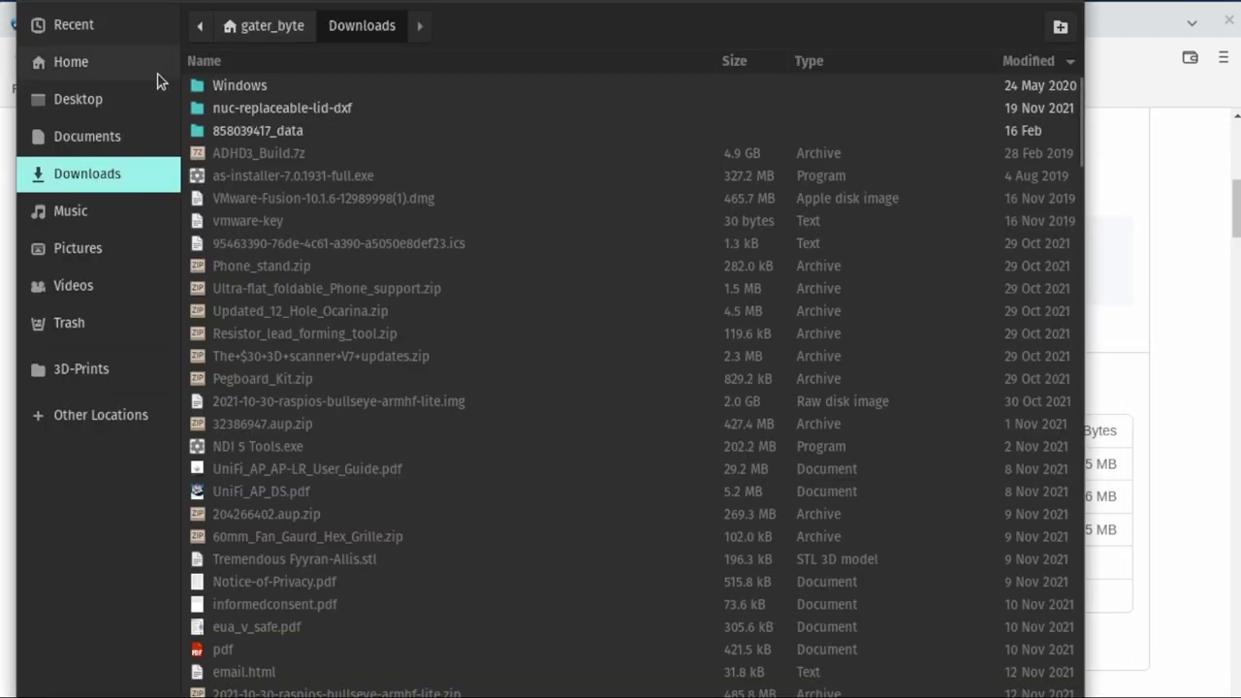
pyautogui.click(97, 100)
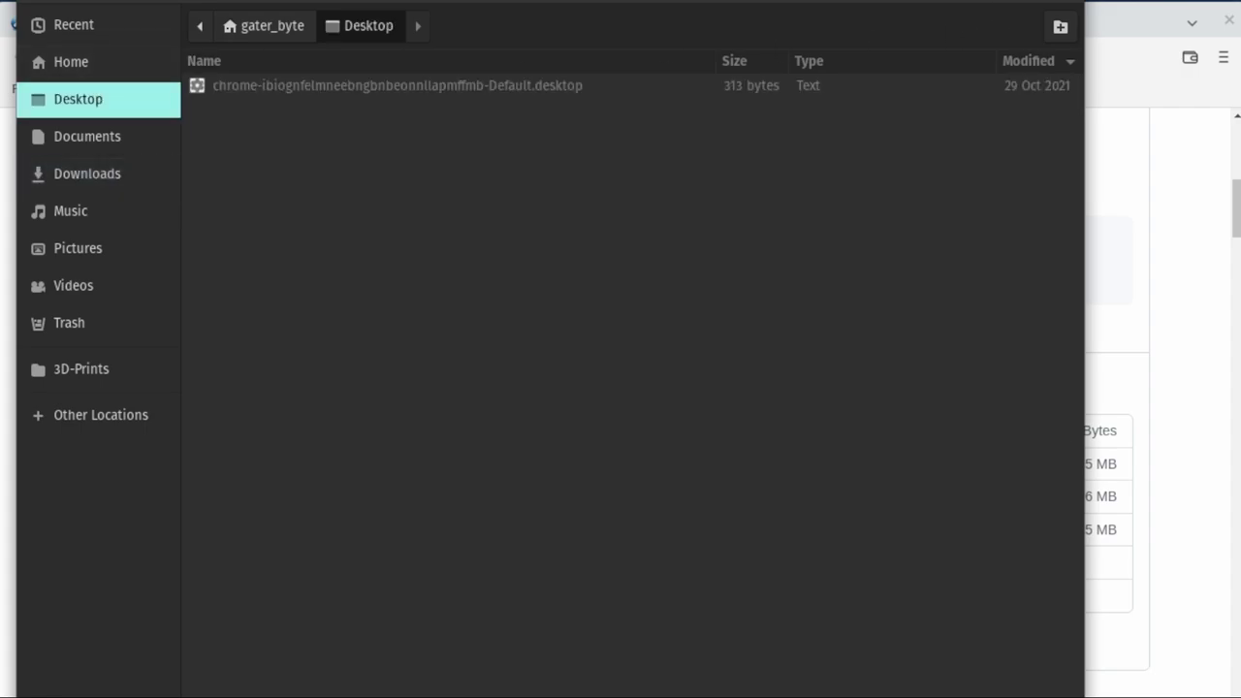
pyautogui.click(1055, 5)
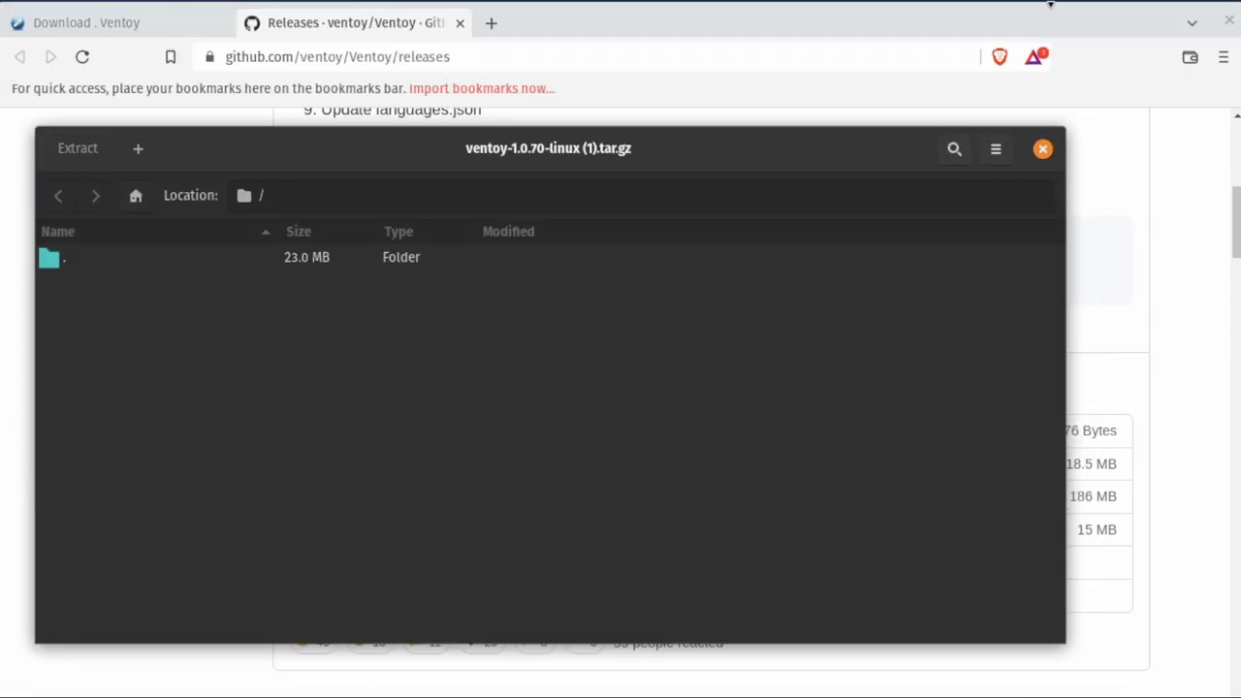
pyautogui.click(614, 430)
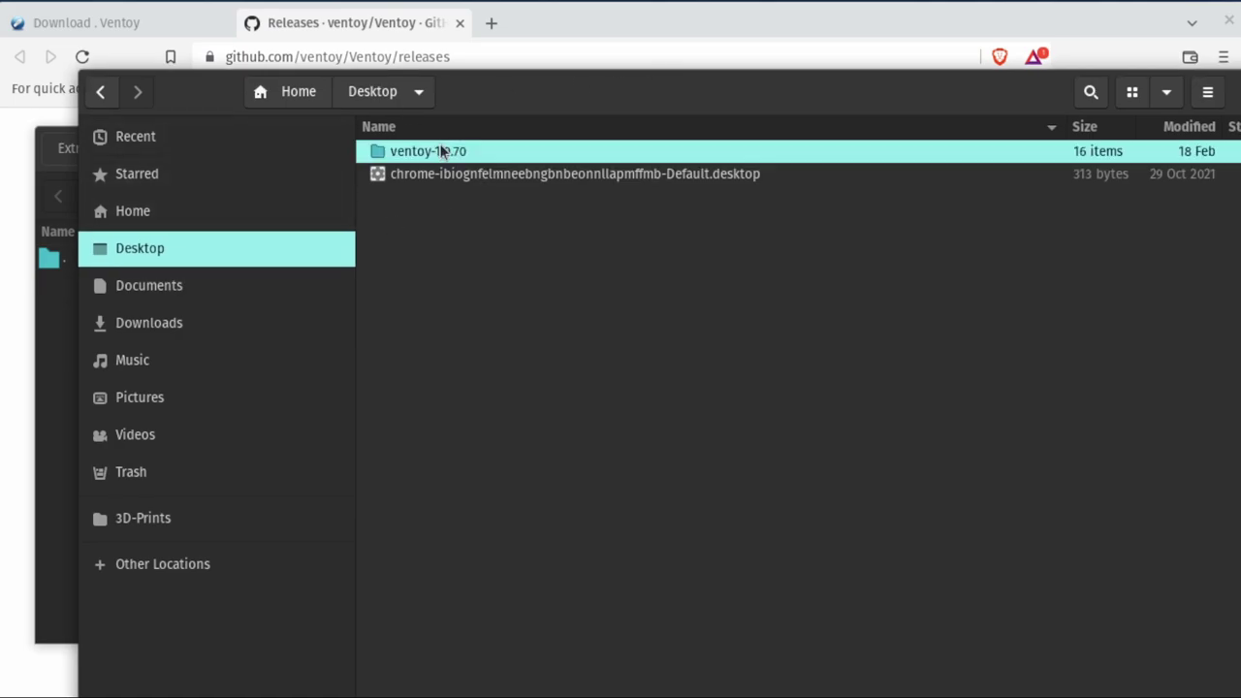
# Open the ventoy-1.0.70 folder, fit the Files window onscreen, and open README in the text editor.
pyautogui.doubleClick(442, 152)
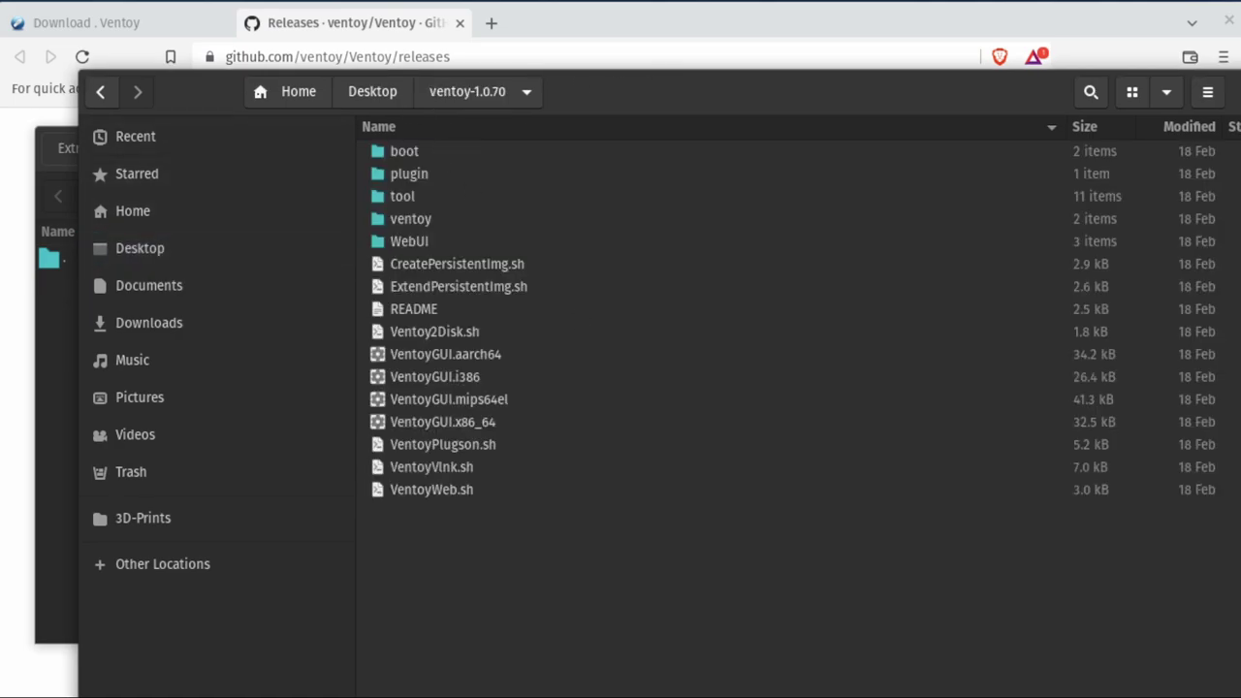
pyautogui.moveTo(672, 695); pyautogui.dragTo(671, 667)
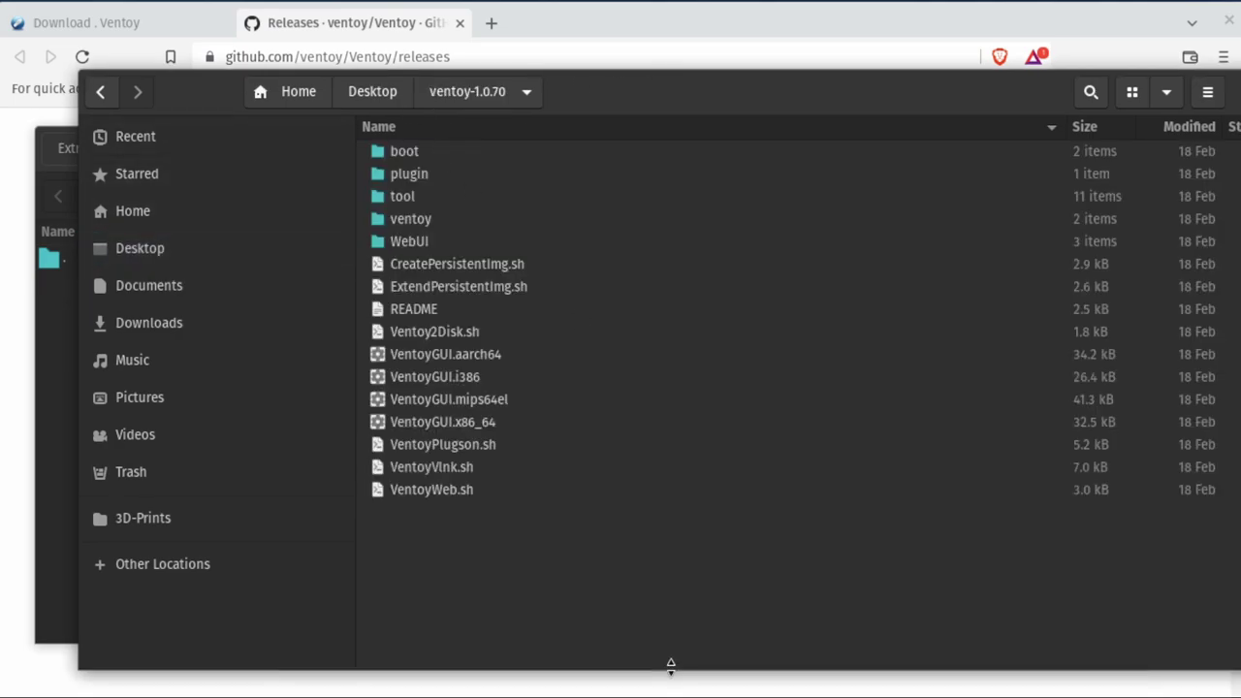
pyautogui.moveTo(631, 103); pyautogui.dragTo(586, 86)
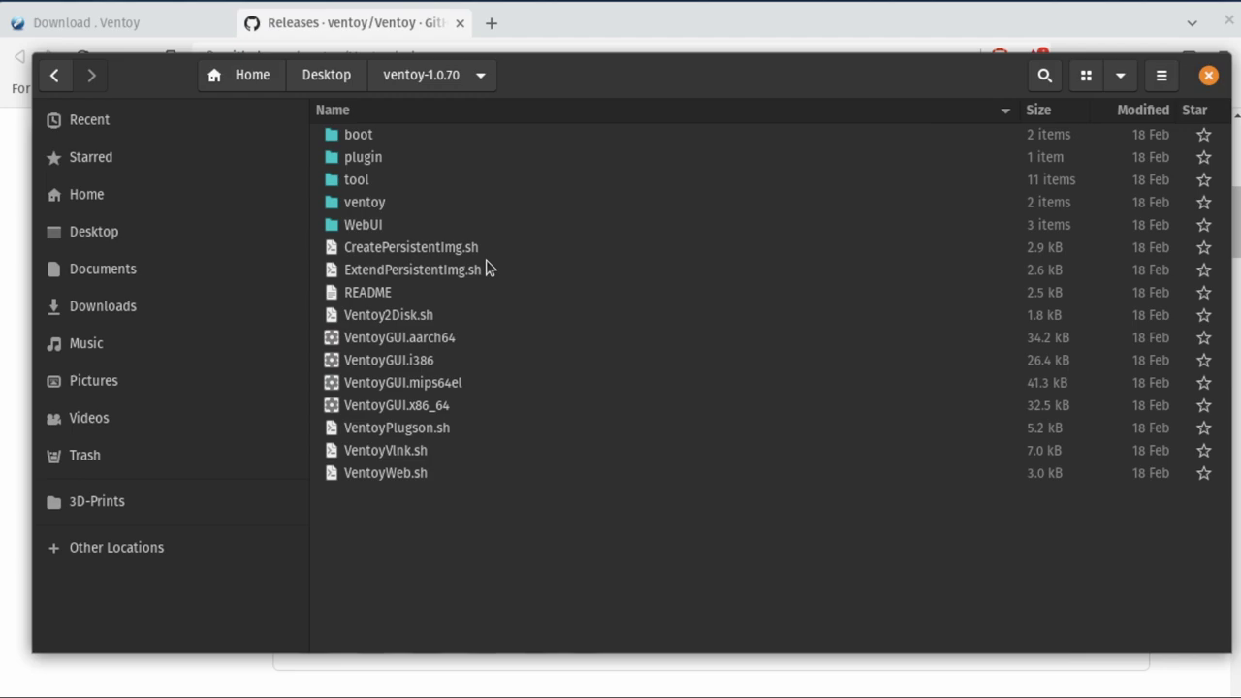
pyautogui.click(437, 291)
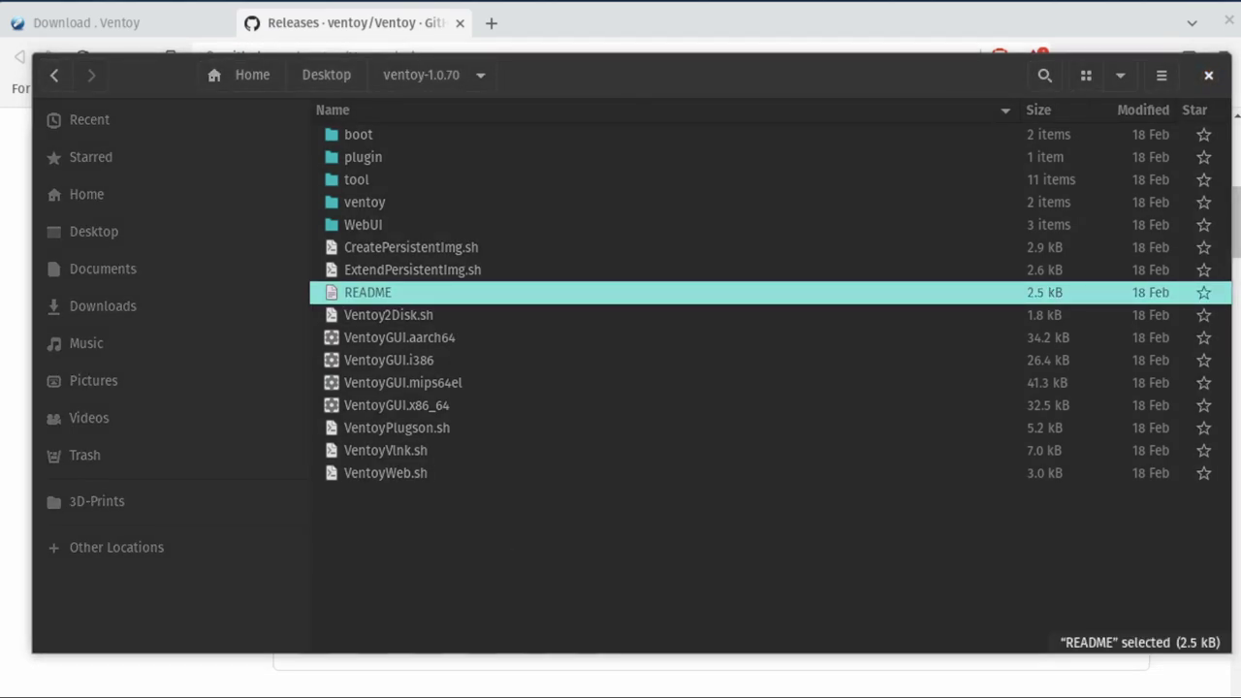
pyautogui.press('Return')
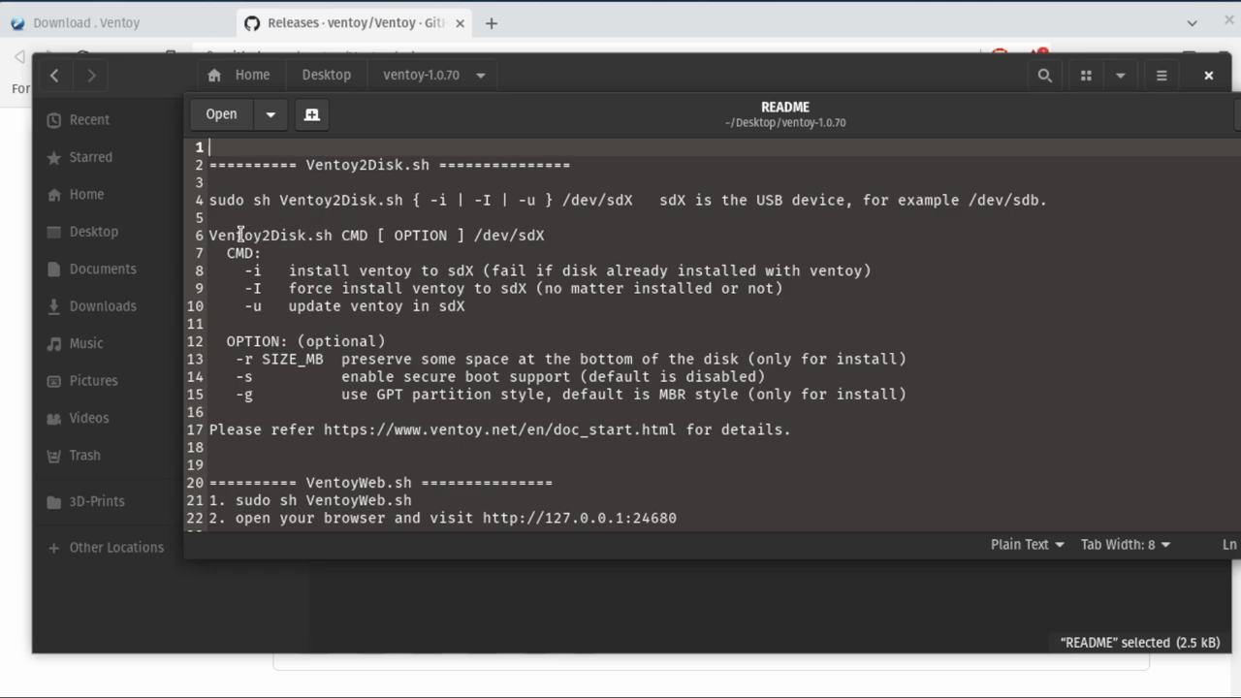
# Copy the text 'Ventoy2Disk.sh CMD' from line 6 of the README.
pyautogui.moveTo(212, 235); pyautogui.dragTo(368, 230)
pyautogui.rightClick(367, 232)
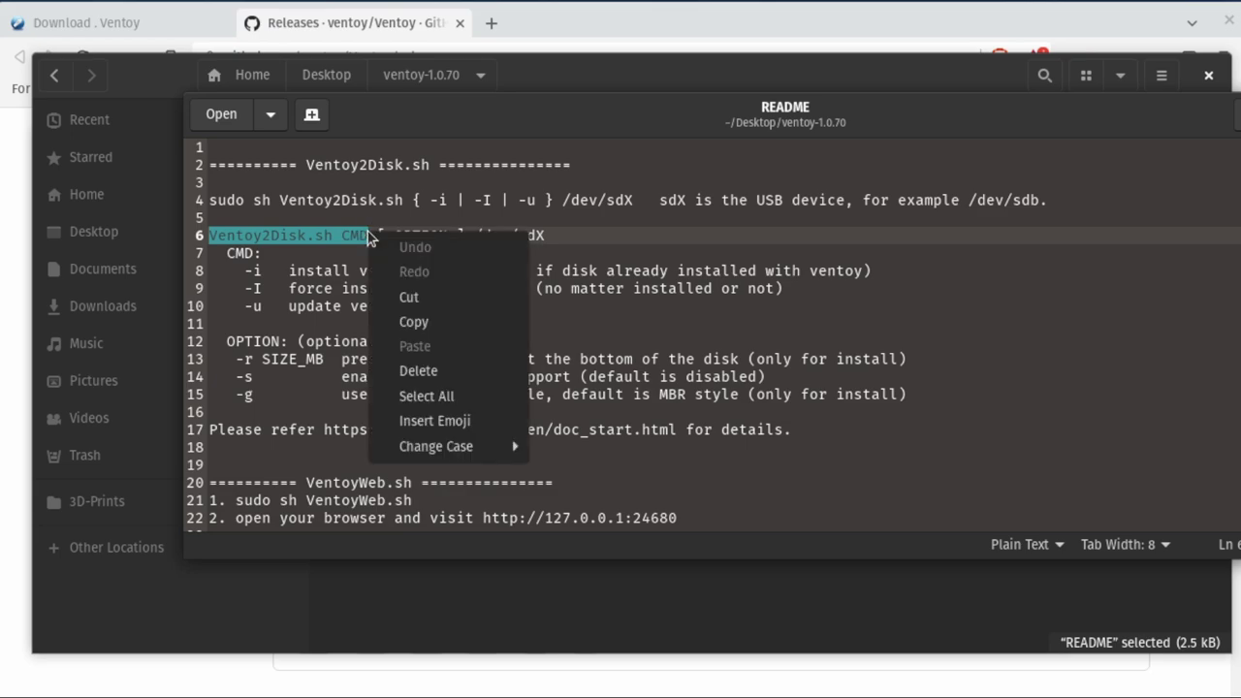
pyautogui.click(460, 322)
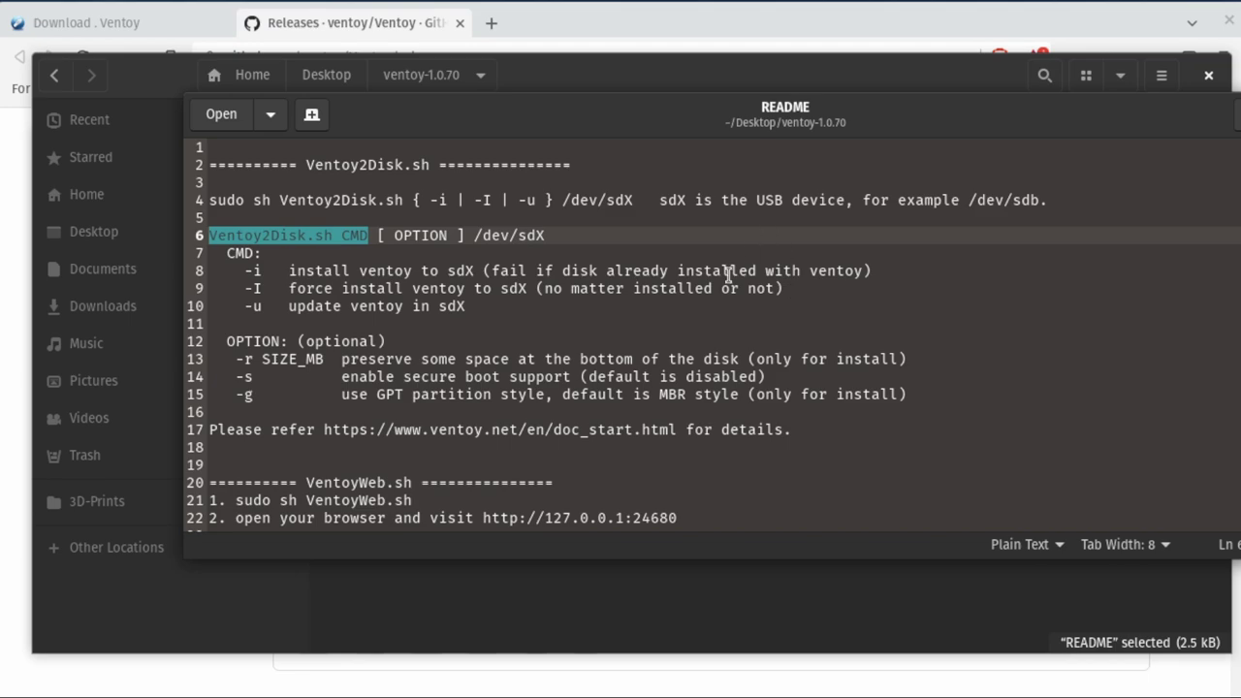
# Open a terminal, centre its window, and list the mounted disks with df -h.
pyautogui.press('super+t')
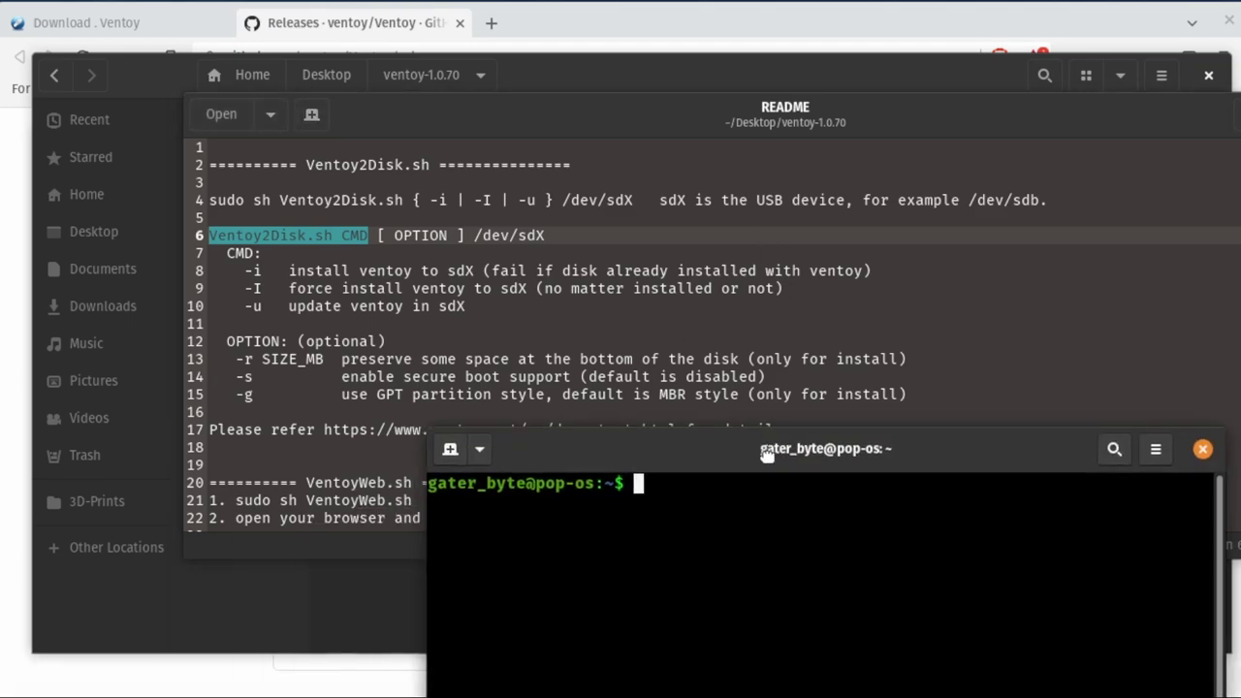
pyautogui.moveTo(685, 524); pyautogui.dragTo(691, 348)
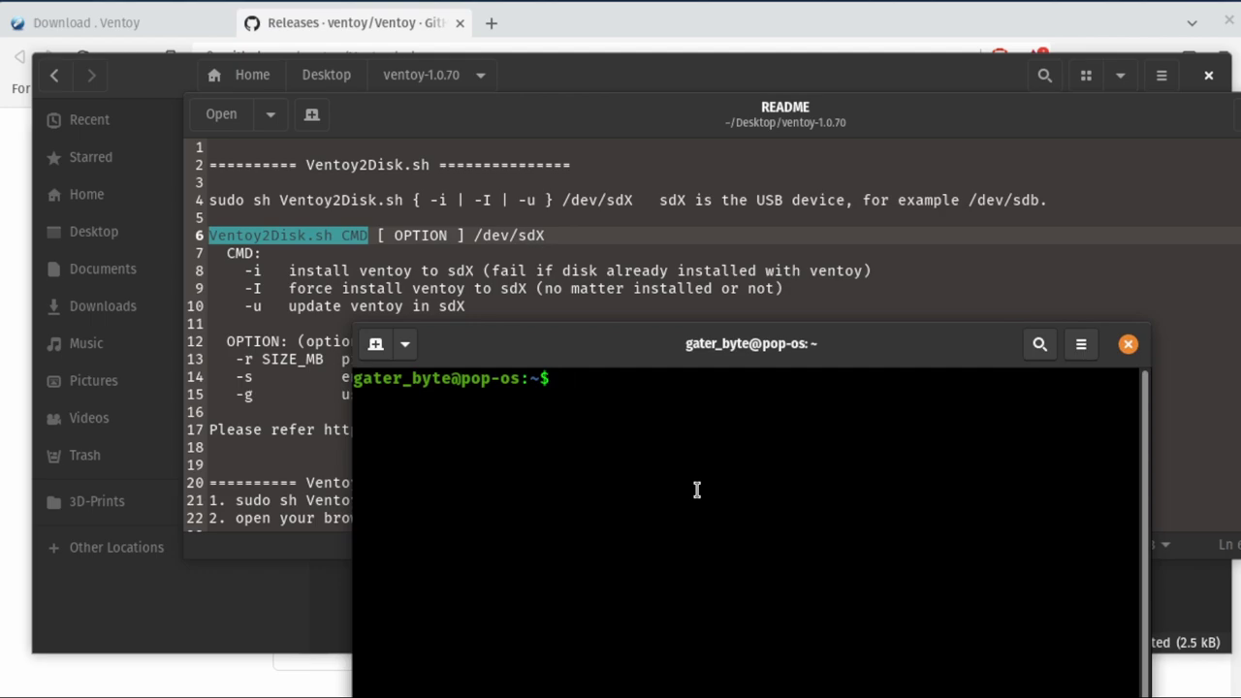
pyautogui.write('df -h')
pyautogui.press('Return')
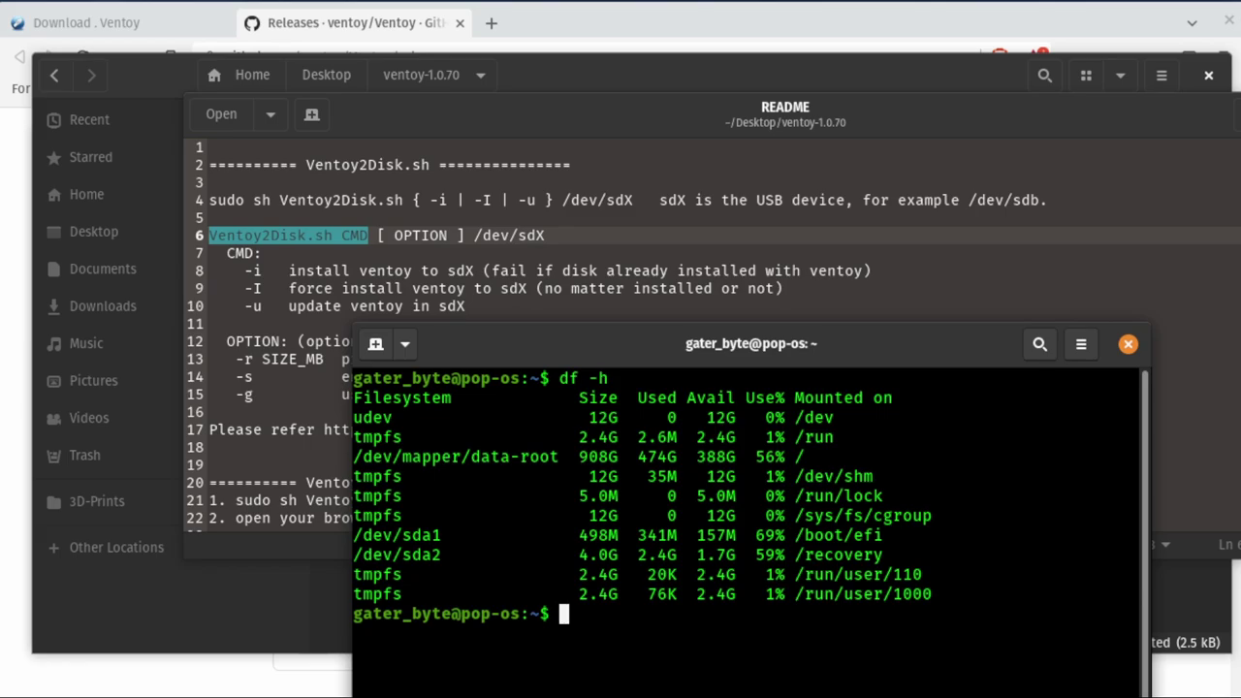
# Clear the screen, rerun df -h with the USB attached, and select the Ventoy mount path.
pyautogui.write('clear')
pyautogui.press('Return')
pyautogui.press('Up')
pyautogui.press('Up')
pyautogui.press('Return')
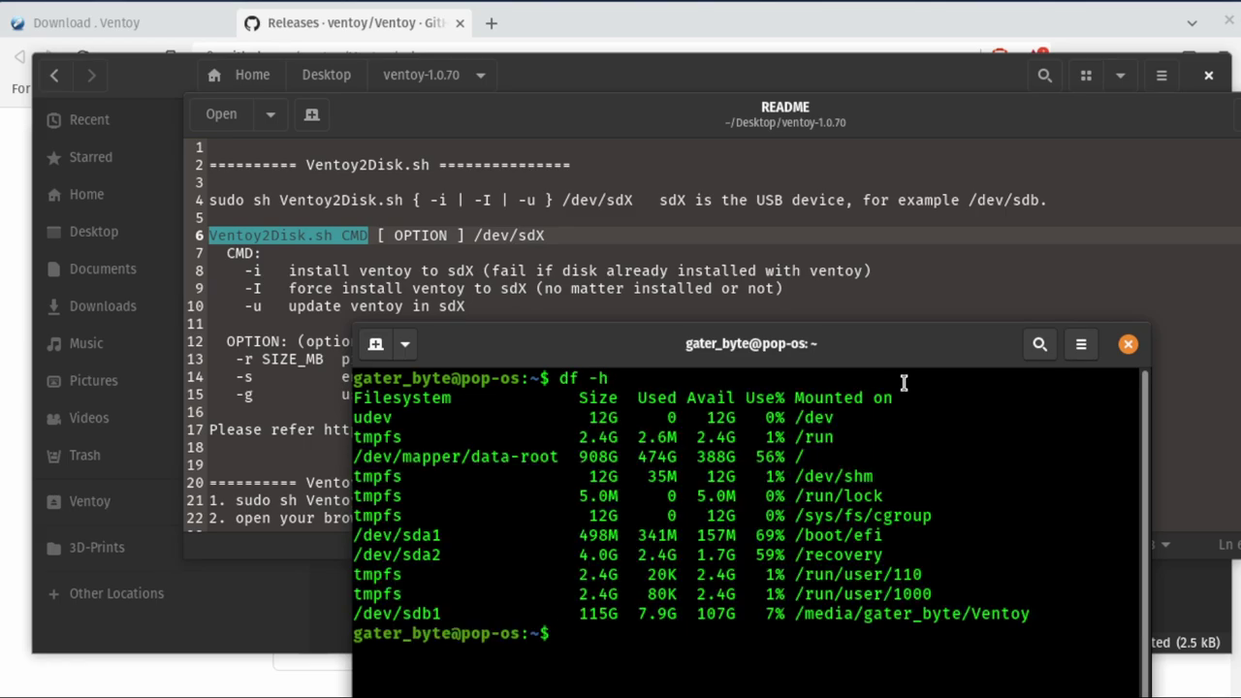
pyautogui.doubleClick(952, 617)
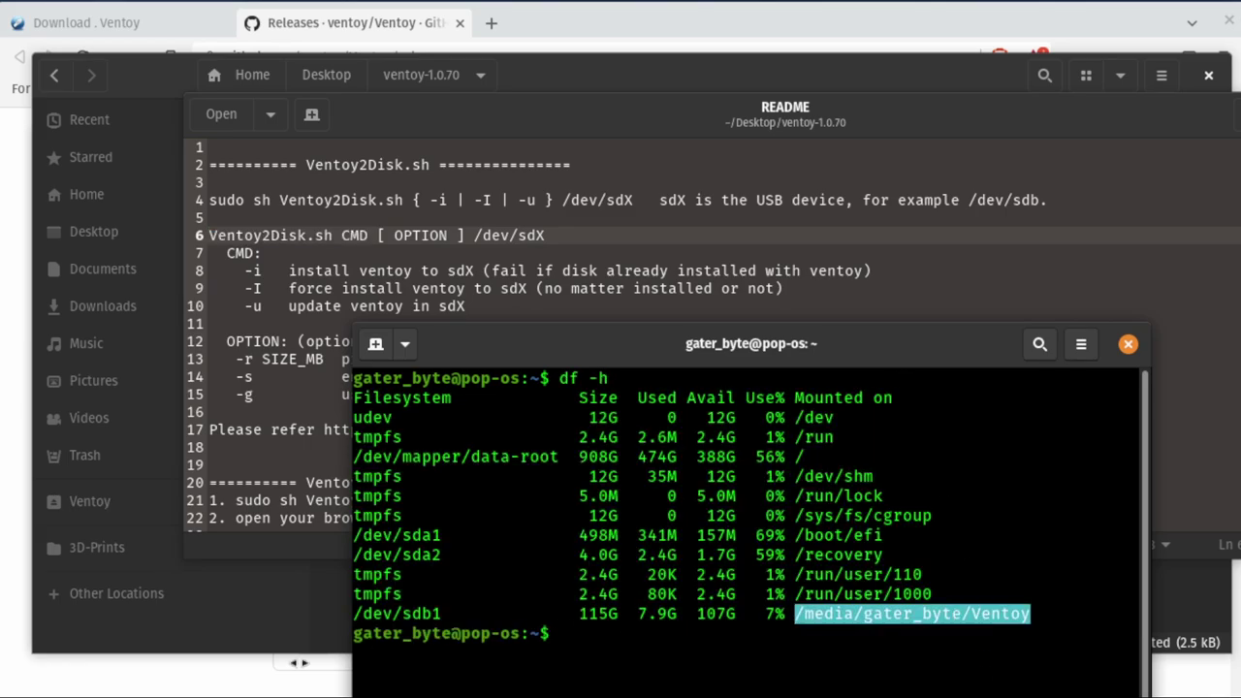
# Rerun the earlier Ventoy2Disk command prefixed with ./ so the script executes.
pyautogui.doubleClick(394, 618)
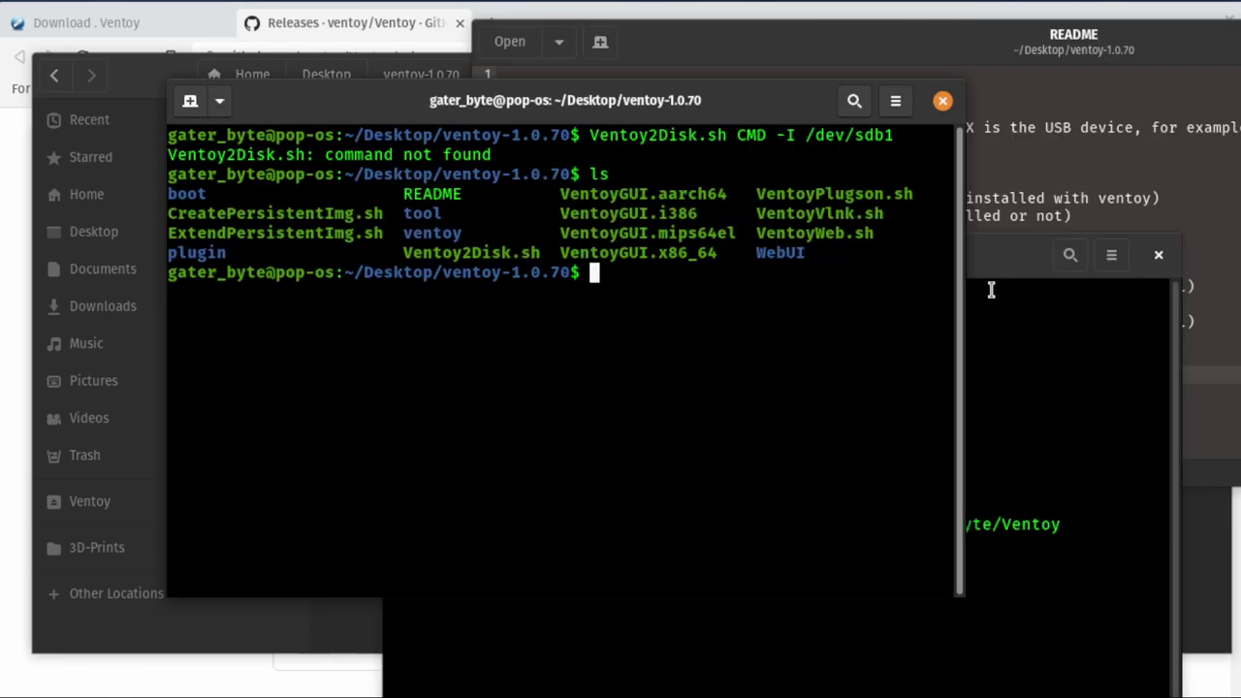
pyautogui.press('Up')
pyautogui.press('Up')
pyautogui.press('Home')
pyautogui.write('./')
pyautogui.press('Return')
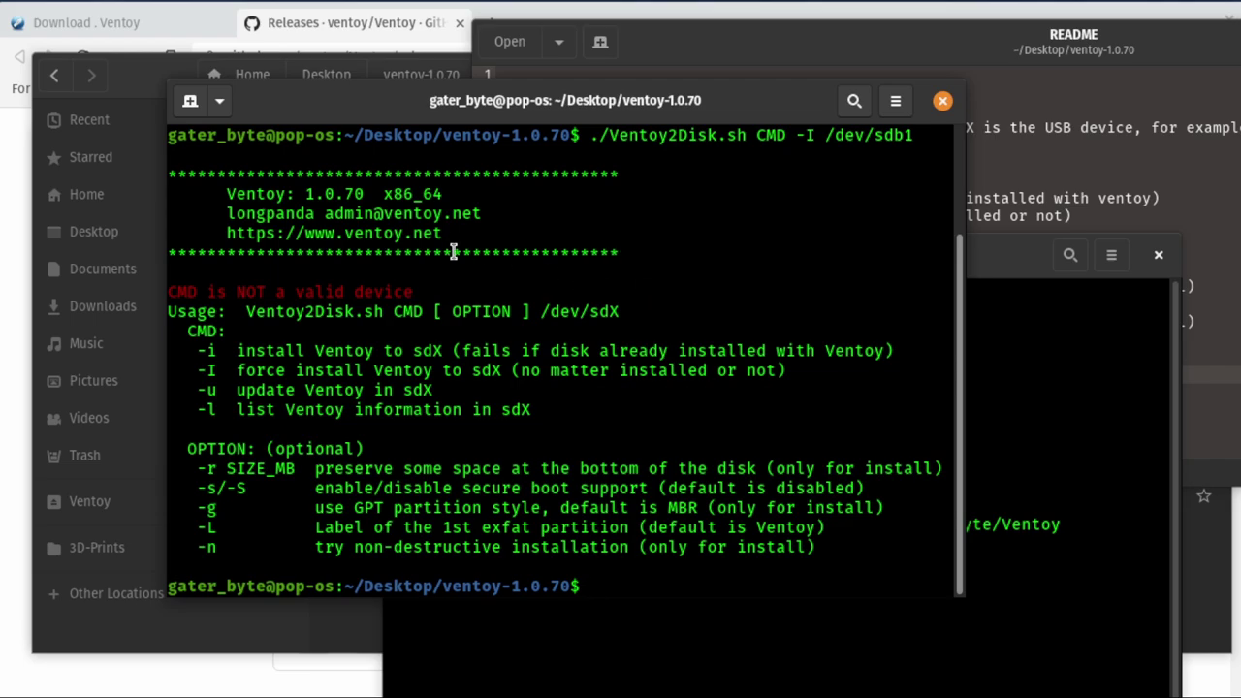
# Remove the invalid CMD argument and run the install command on /dev/sdb1.
pyautogui.press('Up')
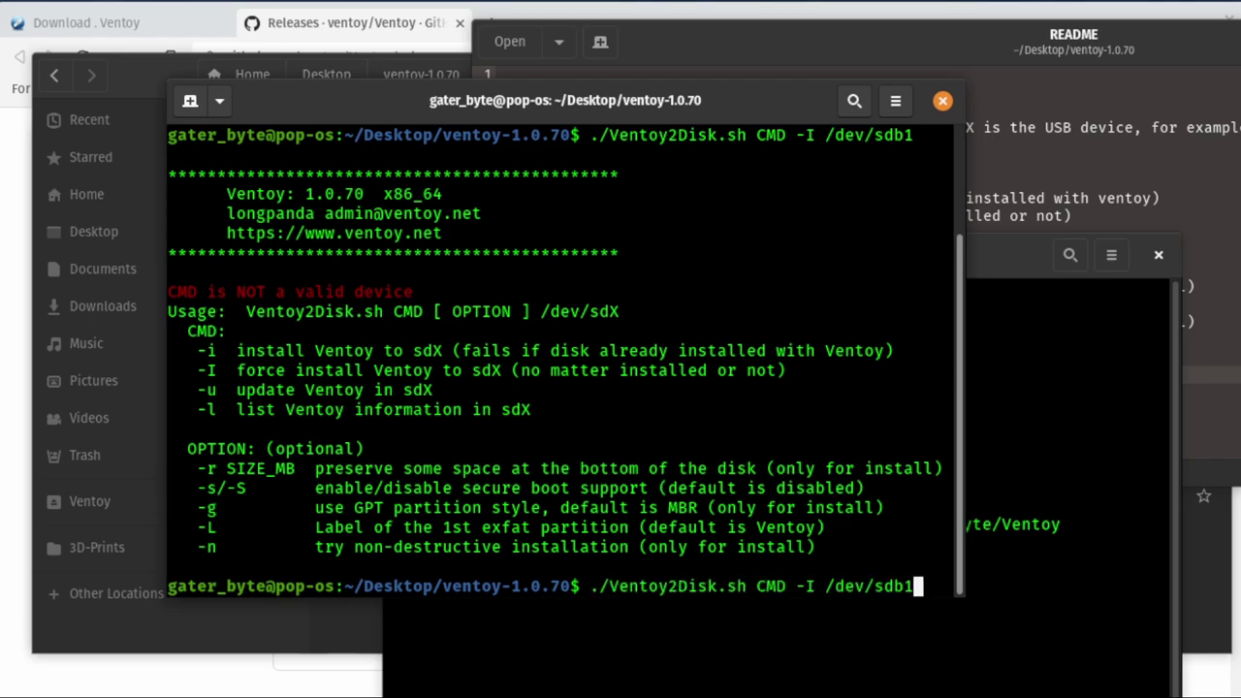
pyautogui.press('Left')
pyautogui.press('Left')
pyautogui.press('Left')
pyautogui.press('Left')
pyautogui.press('Left')
pyautogui.press('Left')
pyautogui.press('Left')
pyautogui.press('Left')
pyautogui.press('Left')
pyautogui.press('Left')
pyautogui.press('Left')
pyautogui.press('Left')
pyautogui.press('Left')
pyautogui.press('BackSpace')
pyautogui.press('BackSpace')
pyautogui.press('BackSpace')
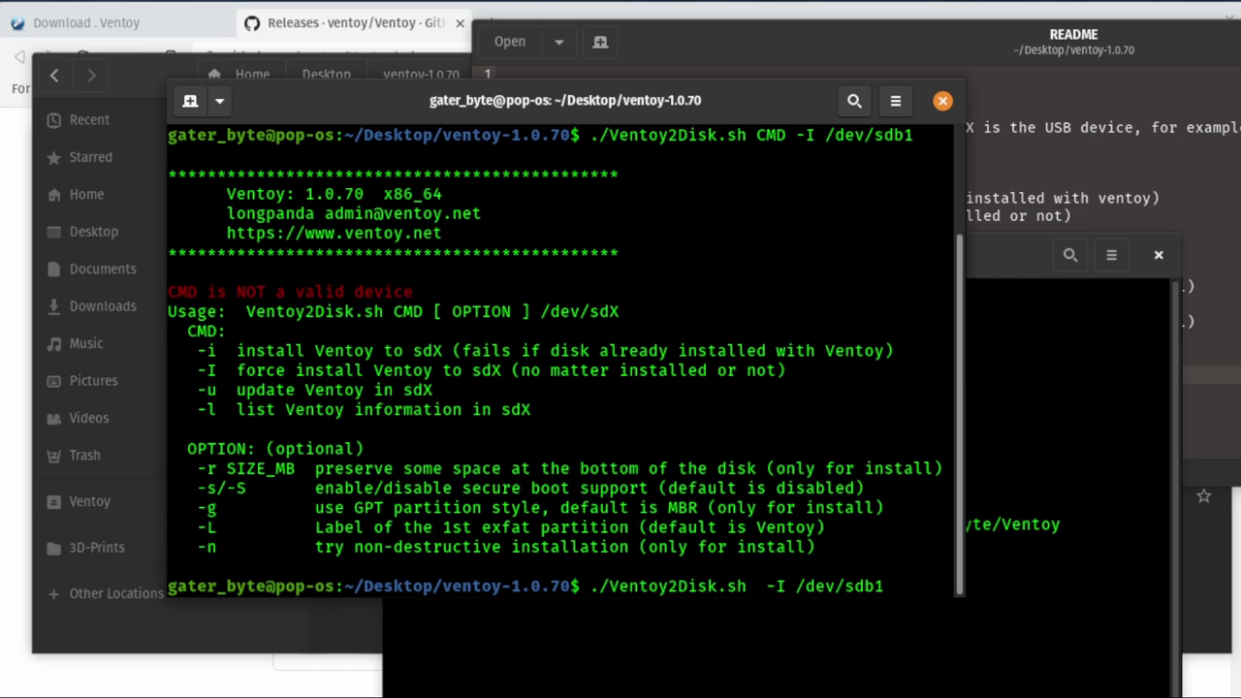
pyautogui.press('BackSpace')
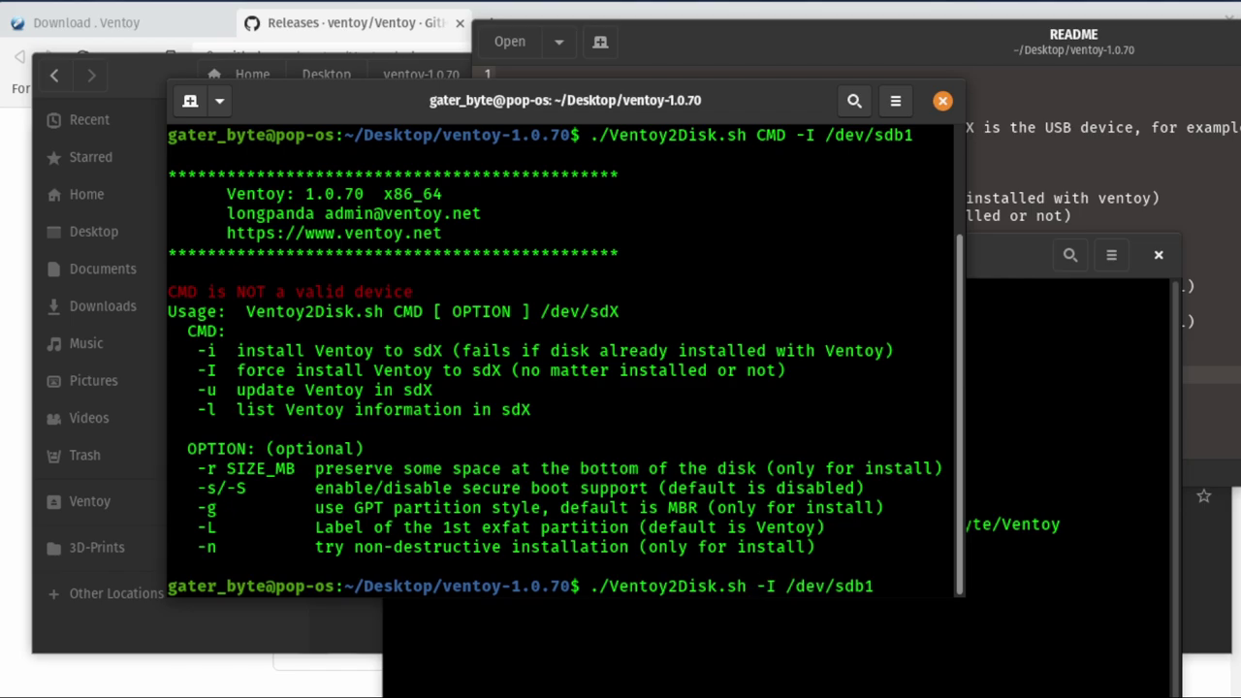
pyautogui.press('Return')
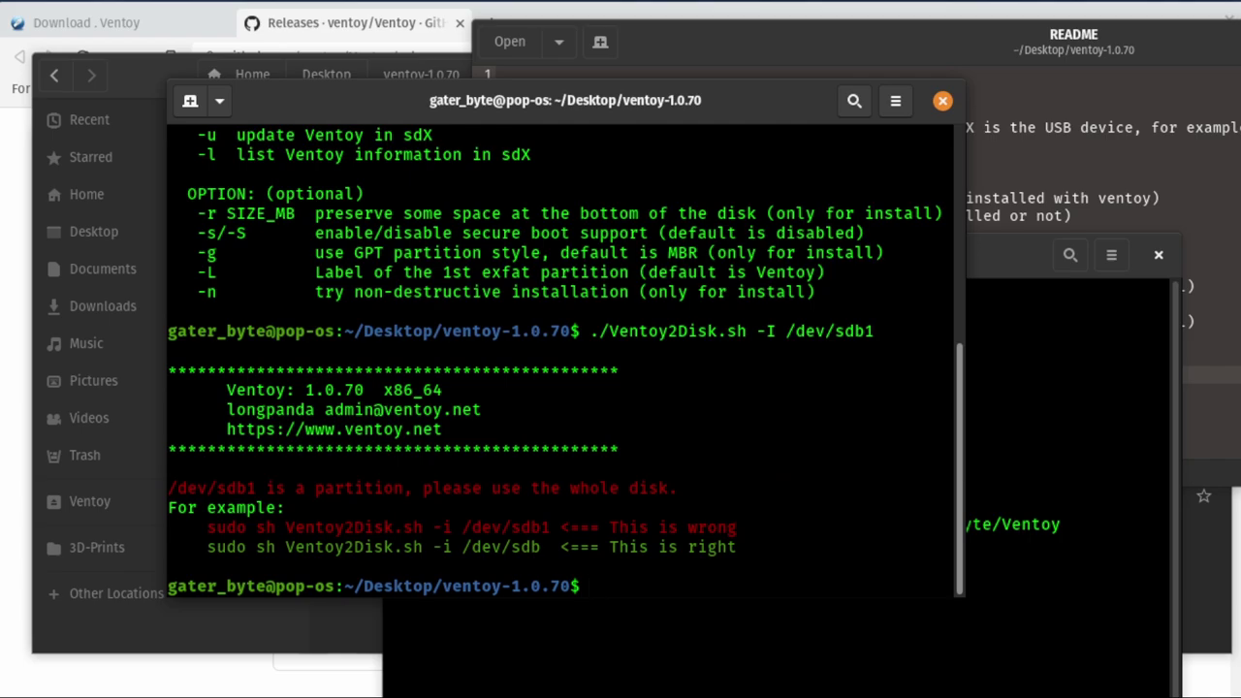
# Target the whole disk with ./Ventoy2Disk.sh -I /dev/sdb, then rerun it with sudo.
pyautogui.press('Up')
pyautogui.press('BackSpace')
pyautogui.press('BackSpace')
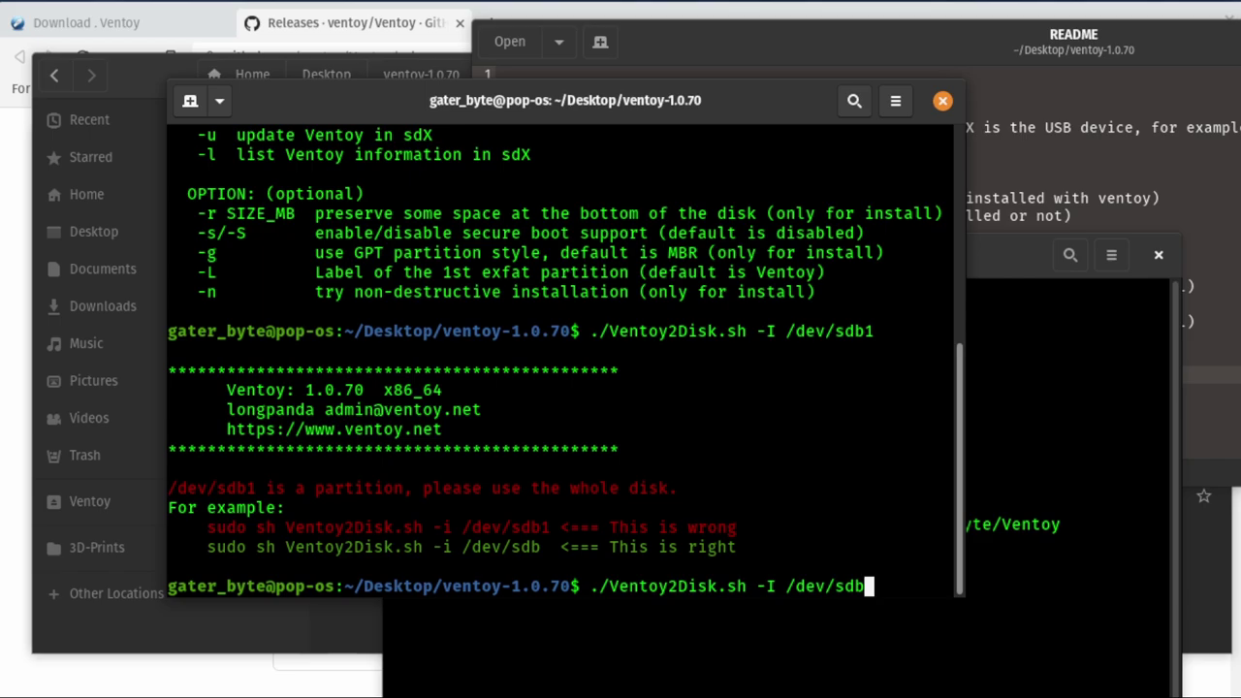
pyautogui.press('Return')
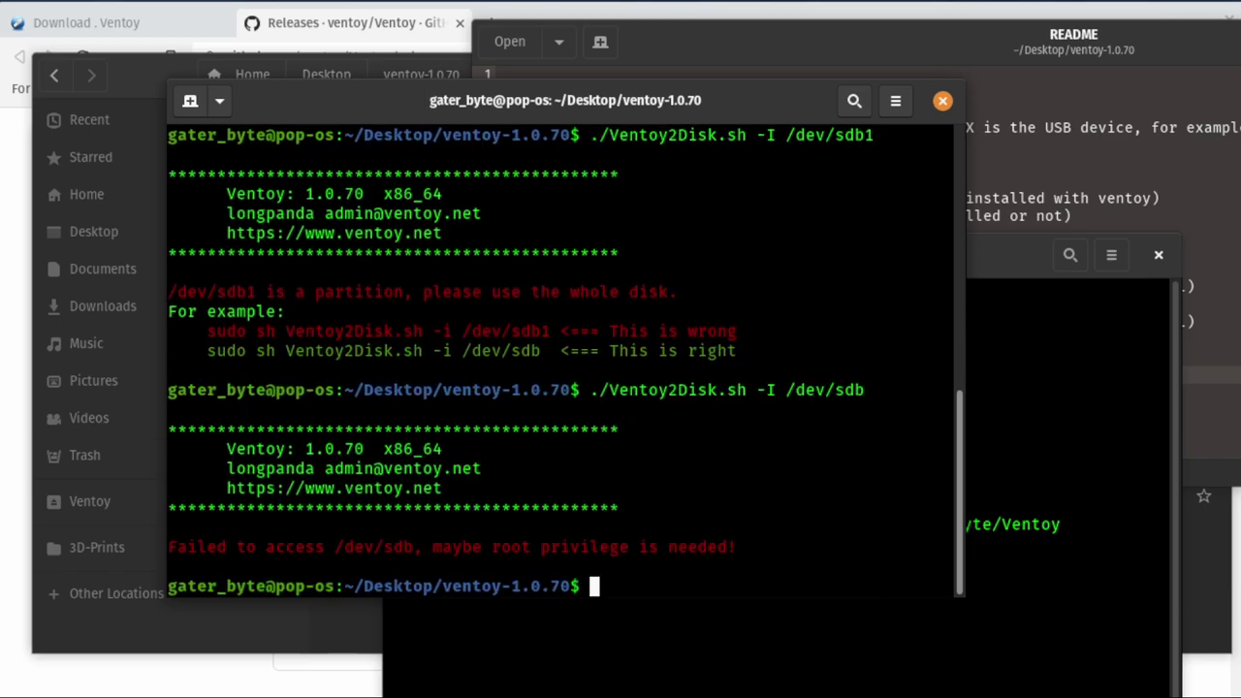
pyautogui.press('Up')
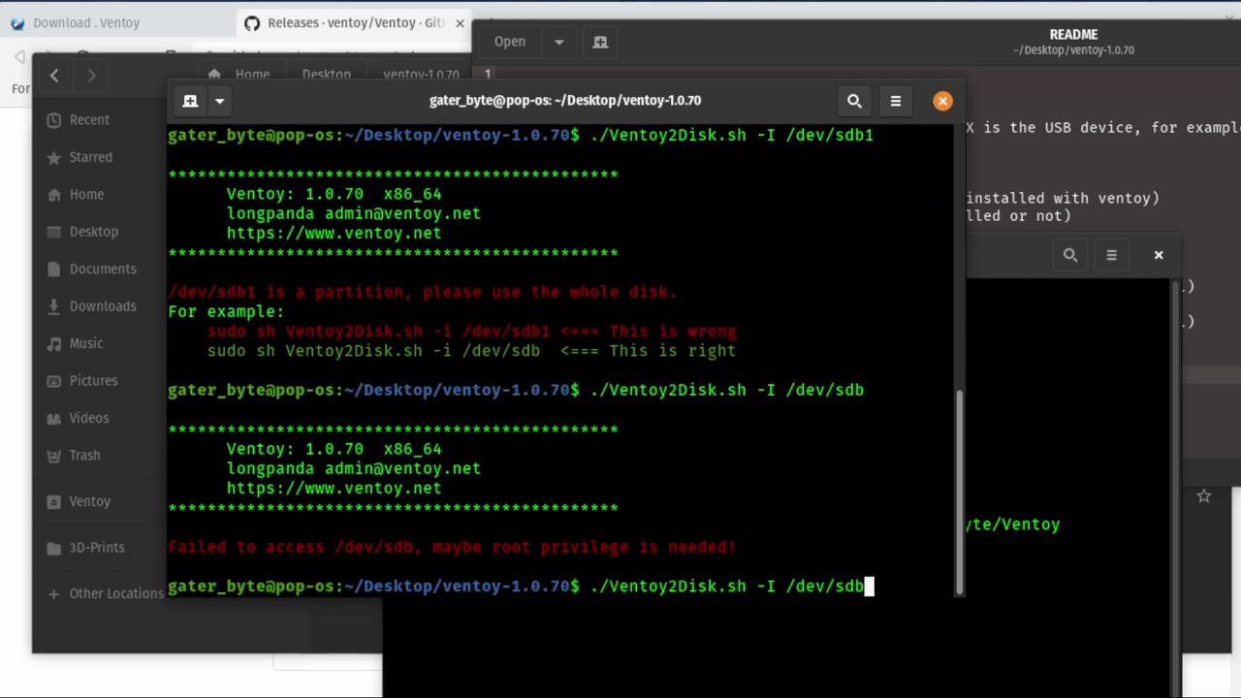
pyautogui.press('Home')
pyautogui.write('sudo')
pyautogui.press('Return')
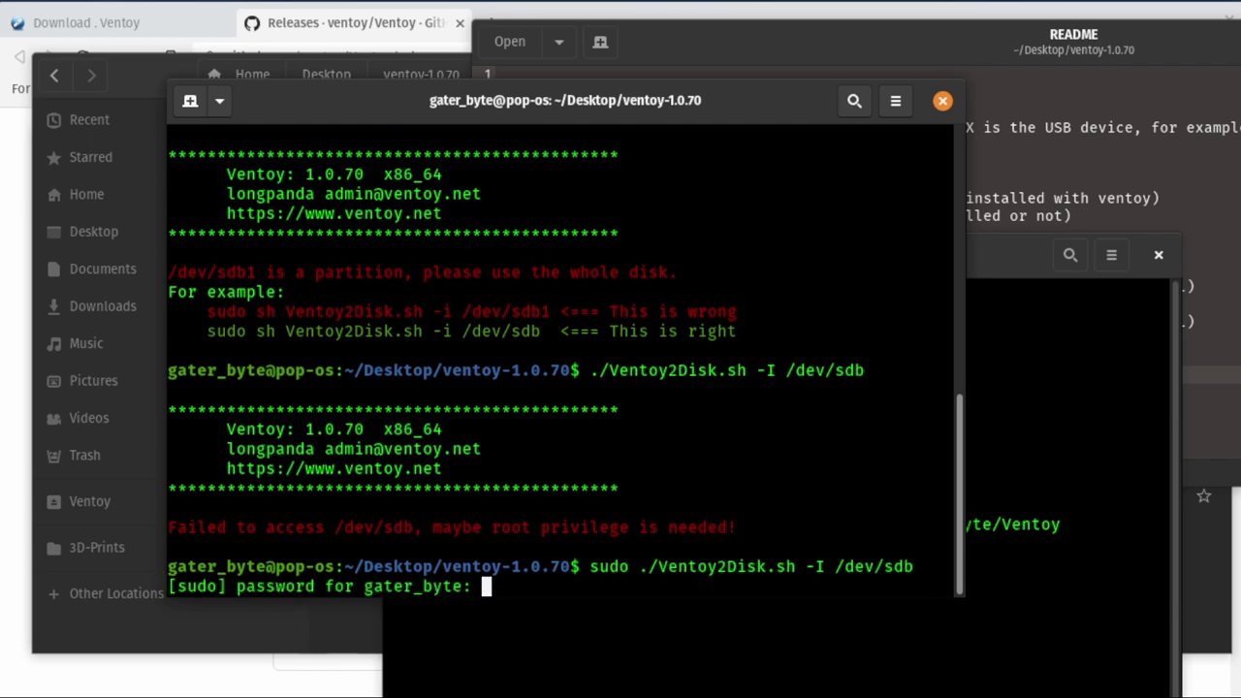
# Enter the sudo password and answer y to both erase warnings to install Ventoy on /dev/sdb.
pyautogui.press('Return')
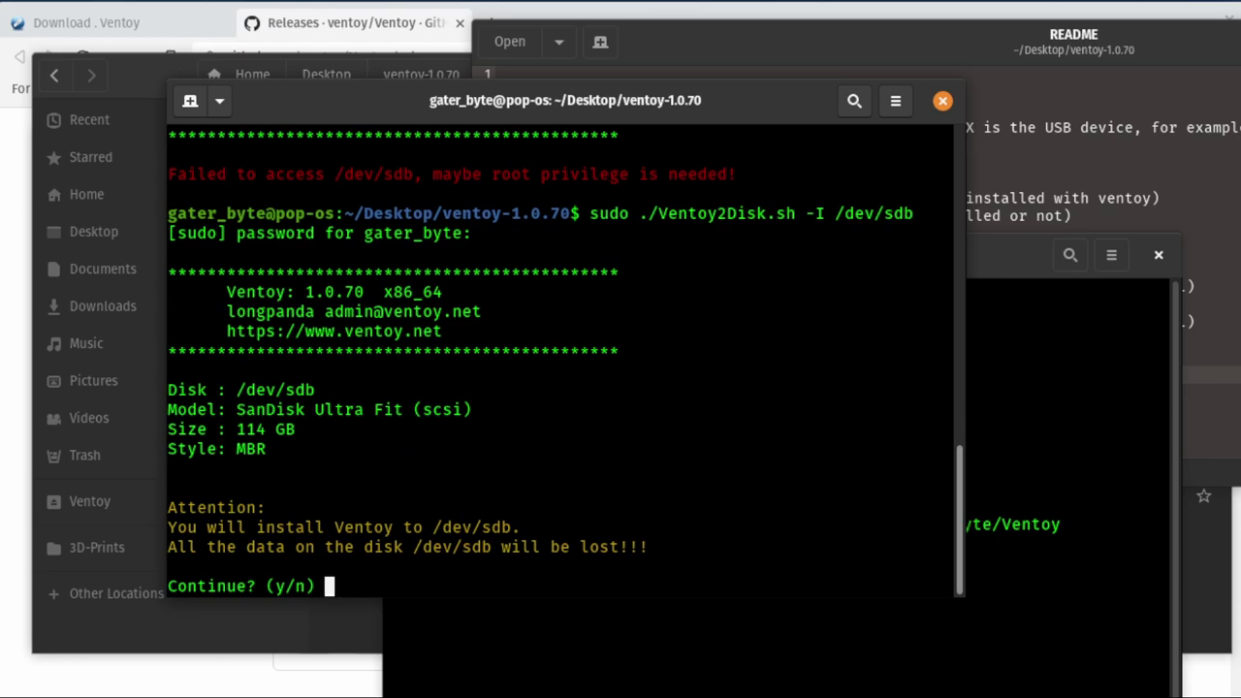
pyautogui.write('y')
pyautogui.press('Return')
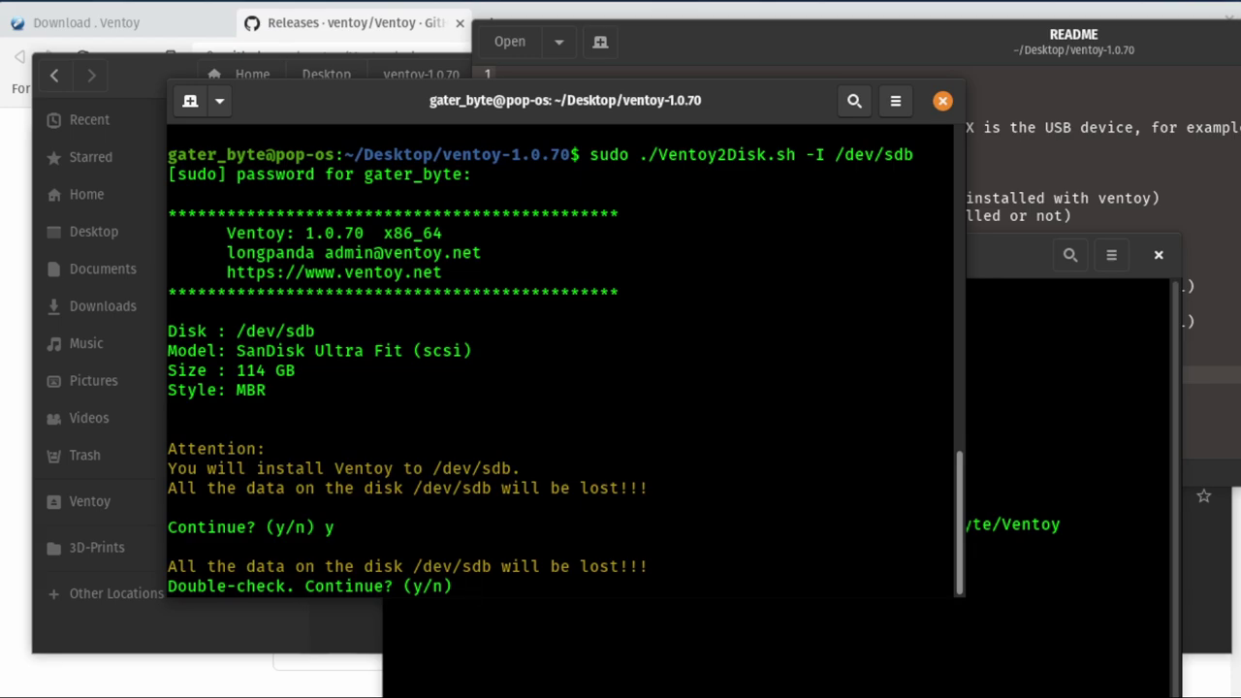
pyautogui.write('y')
pyautogui.press('Return')
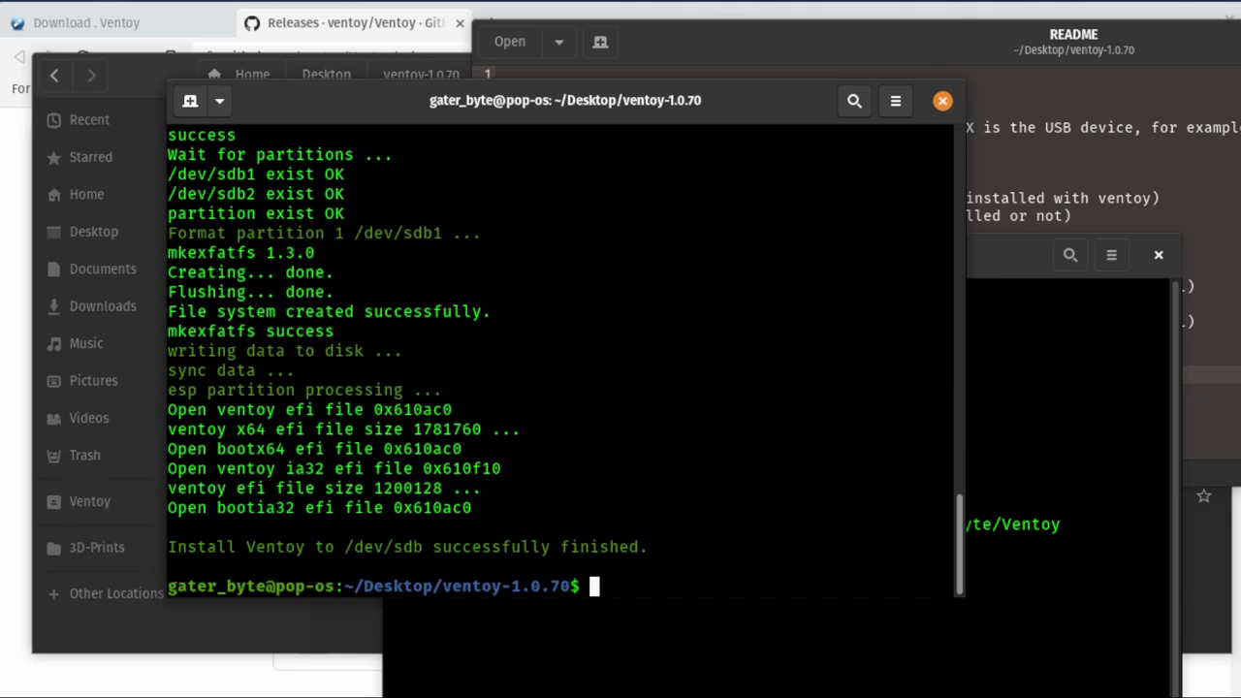
# Open the Ventoy drive in Files, paste the copied ISO files, and check the copy progress.
pyautogui.click(180, 642)
pyautogui.click(157, 506)
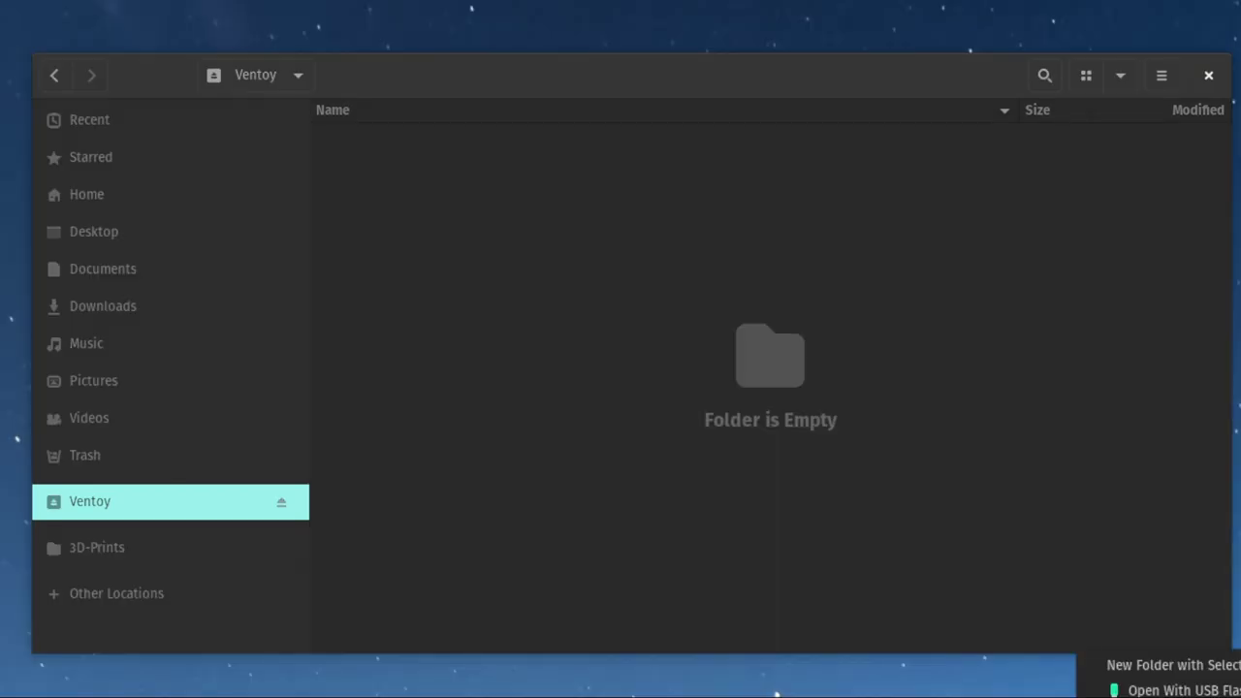
pyautogui.rightClick(740, 214)
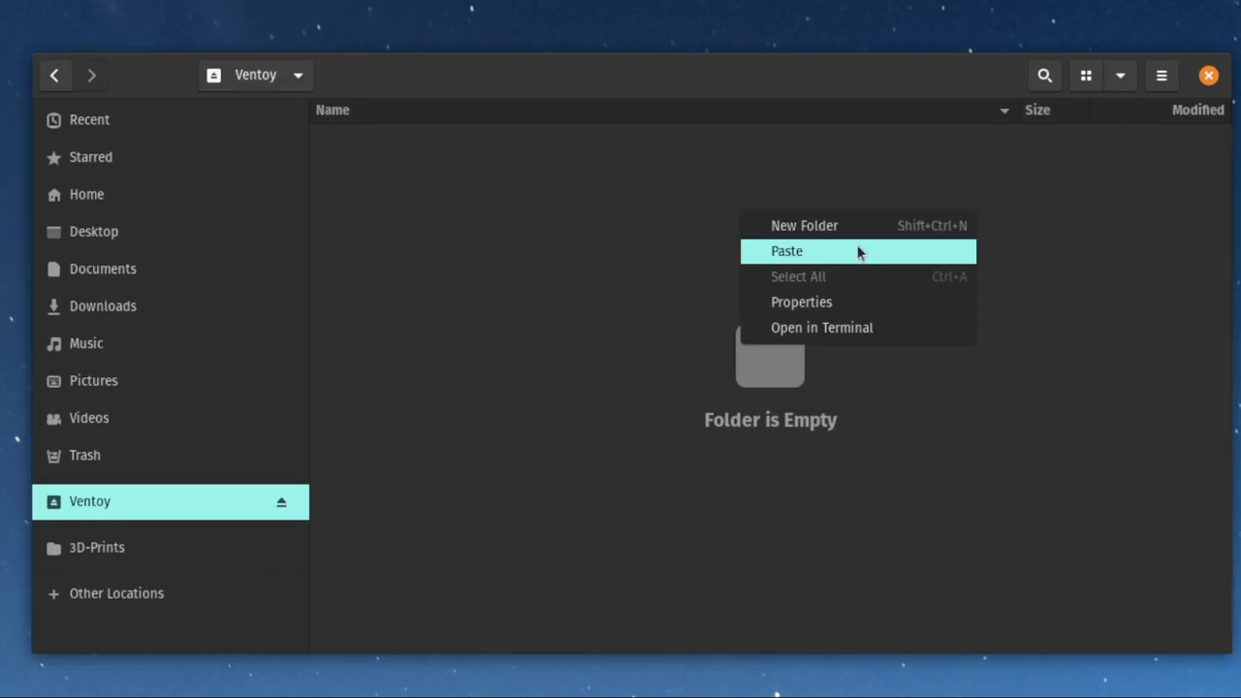
pyautogui.click(873, 252)
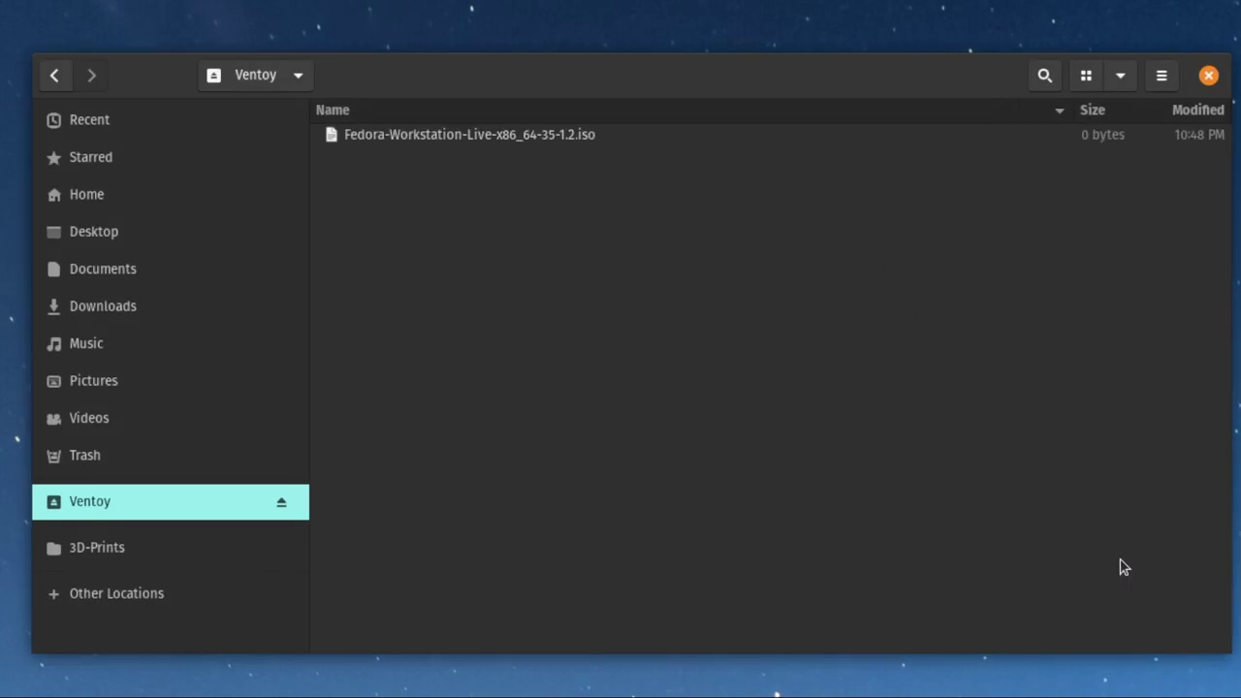
pyautogui.click(1043, 79)
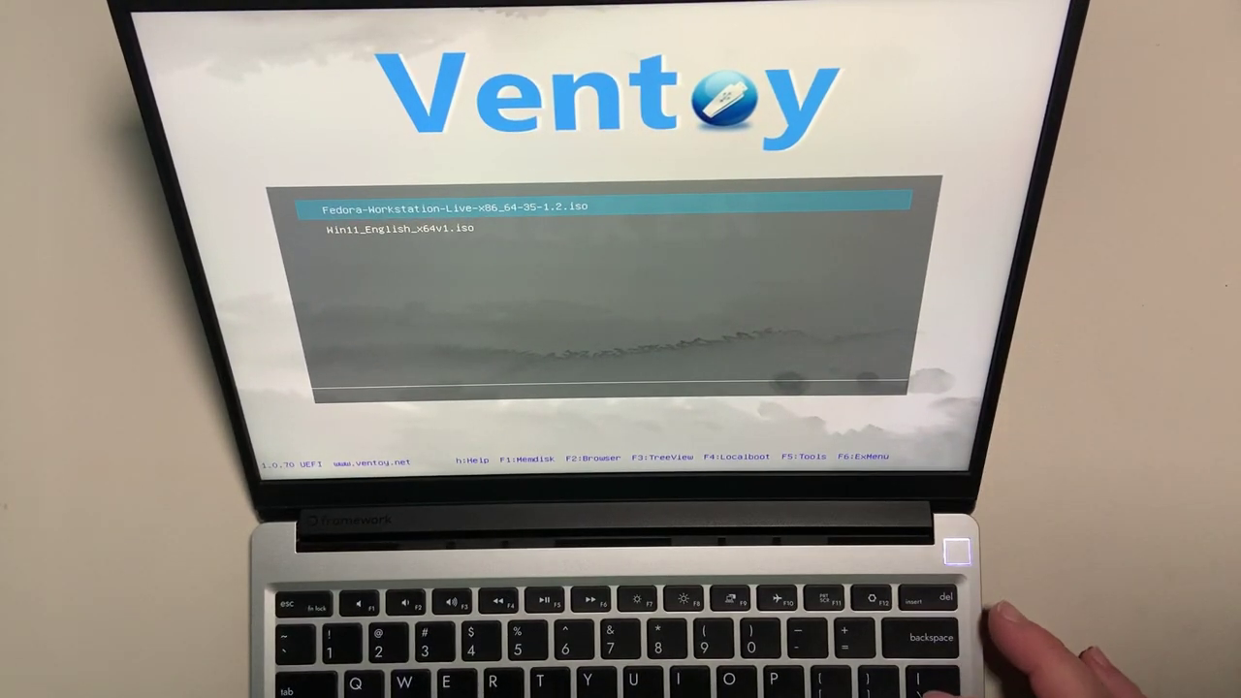
# Highlight Win11_English_x64v1.iso in the Ventoy menu and boot it.
pyautogui.press('Down')
pyautogui.press('Up')
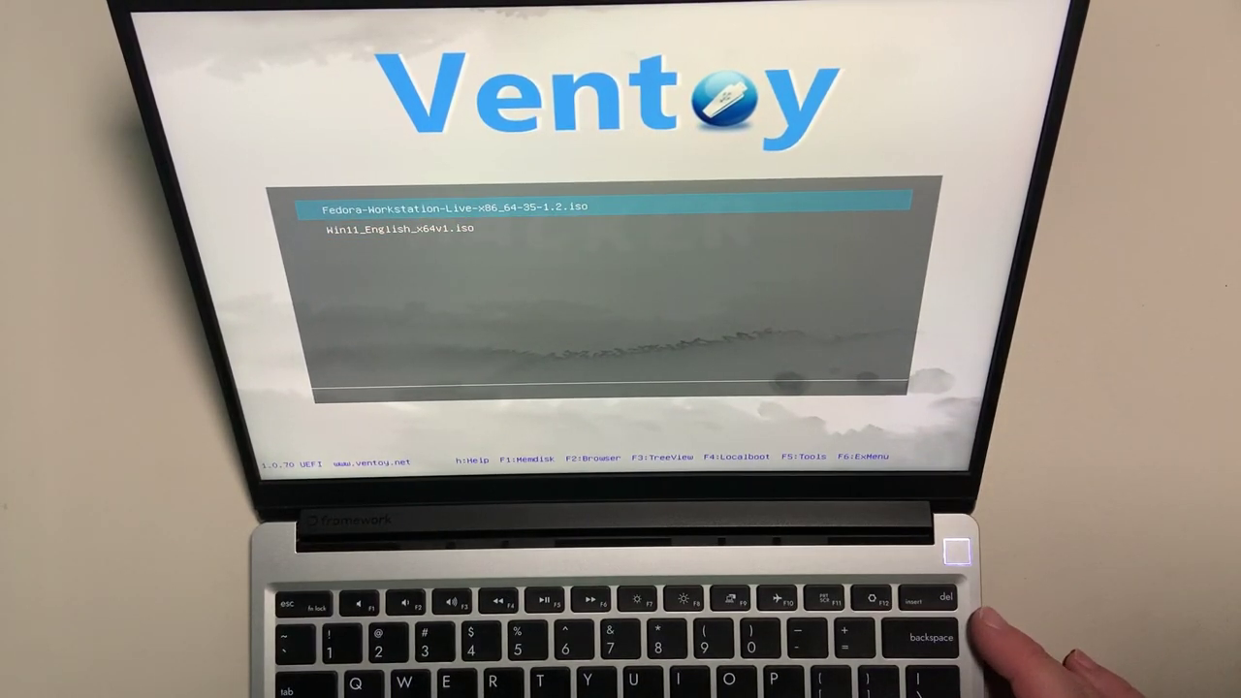
pyautogui.press('Down')
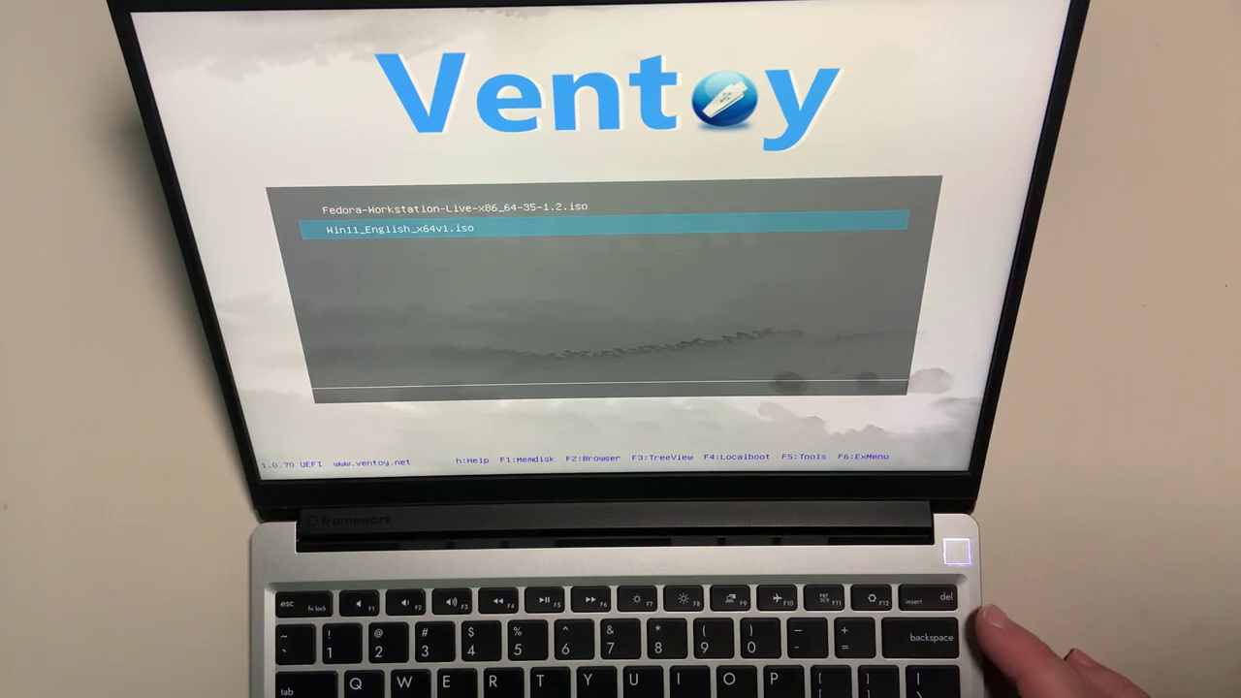
pyautogui.press('Return')
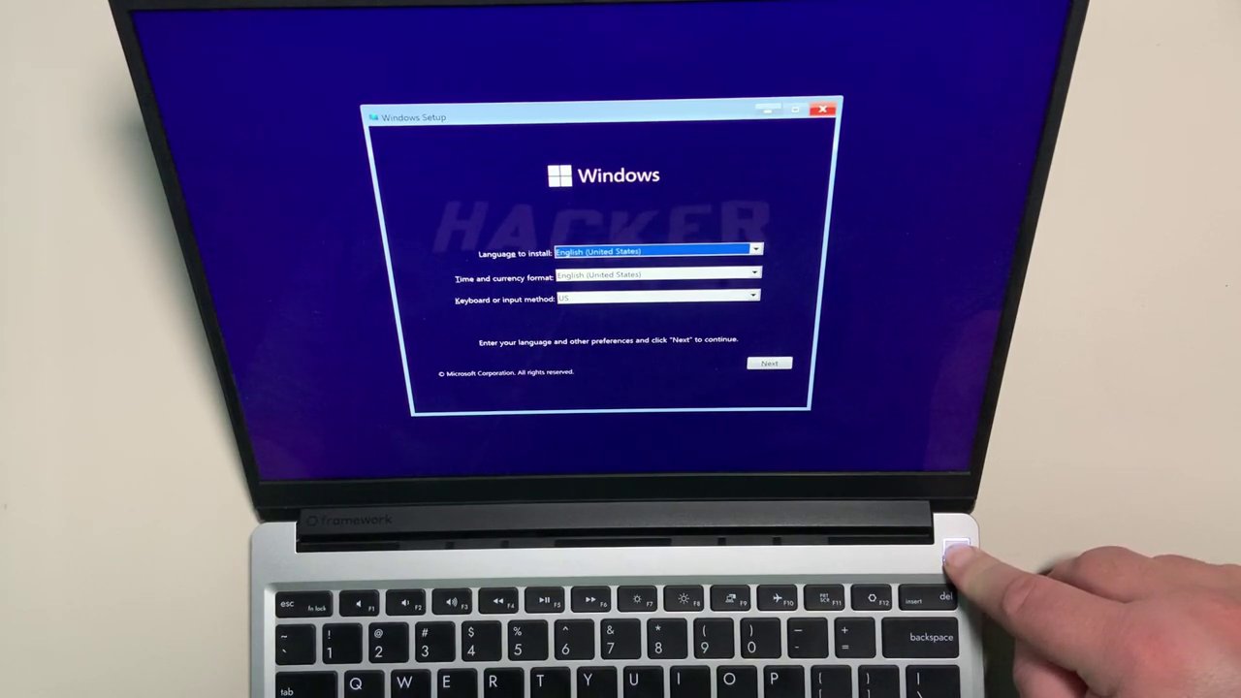
# Power off the laptop from Windows Setup so it reboots from the USB into Ventoy.
pyautogui.press('XF86PowerOff')
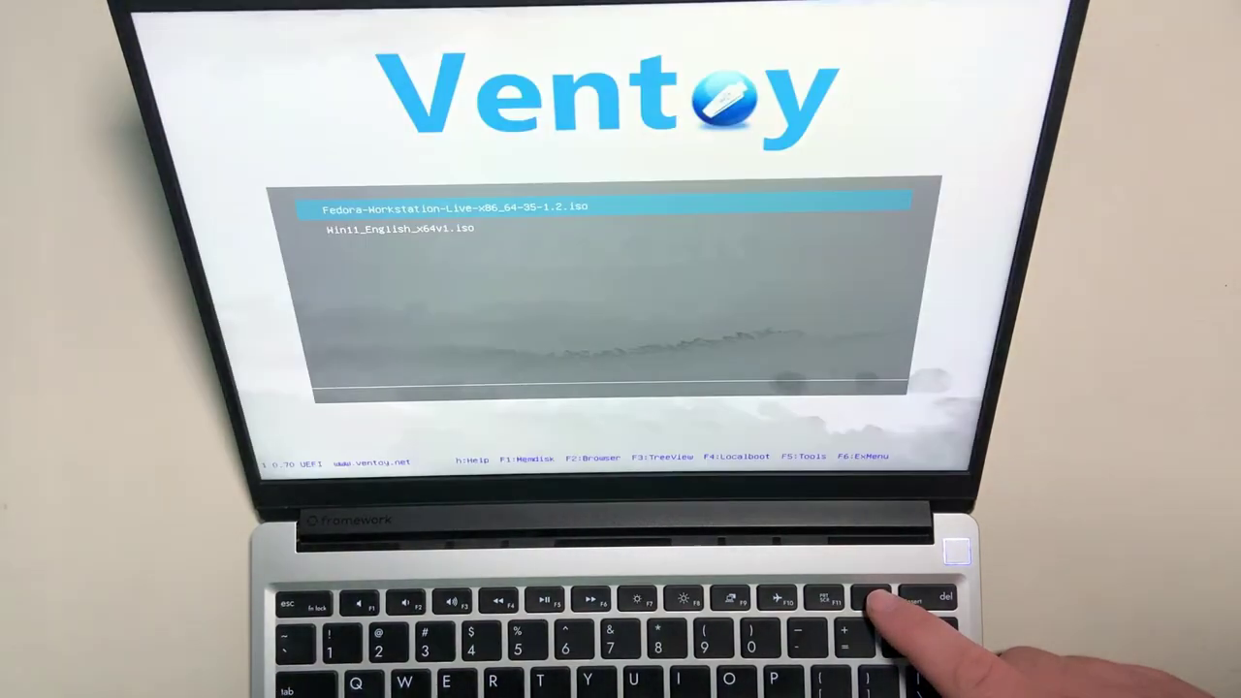
# Boot the Fedora ISO and choose 'Test this media & start Fedora-Workstation-Live 35'.
pyautogui.press('Return')
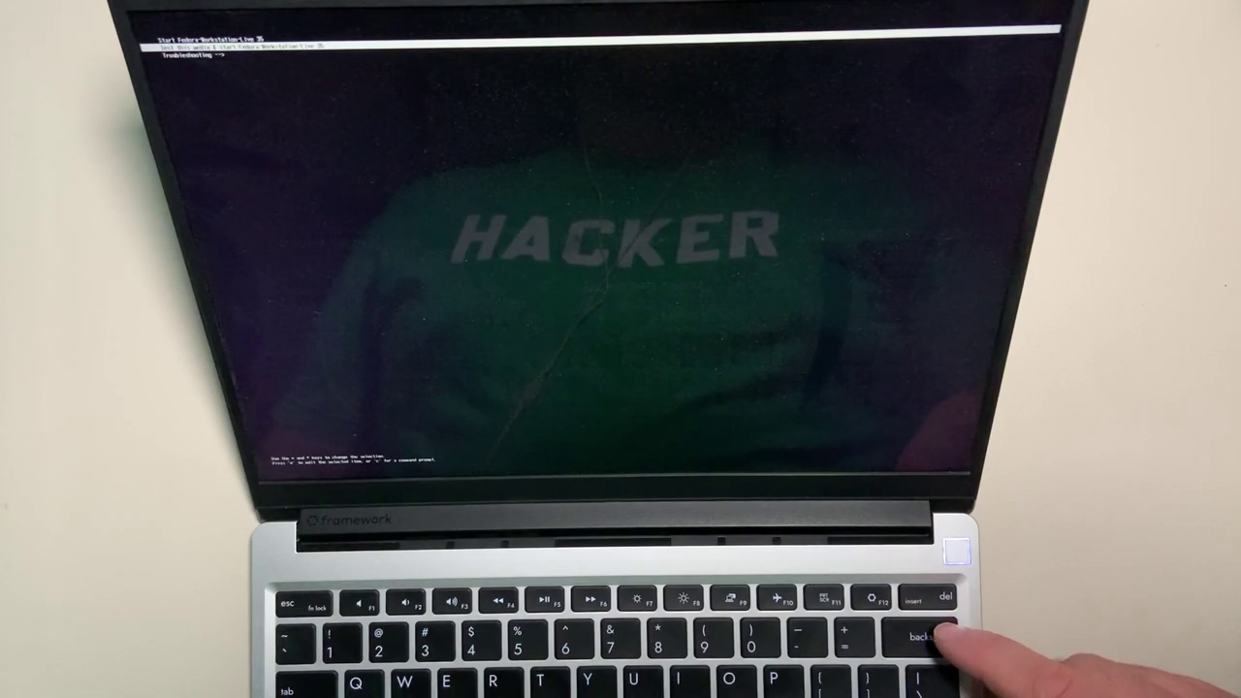
pyautogui.press('Return')
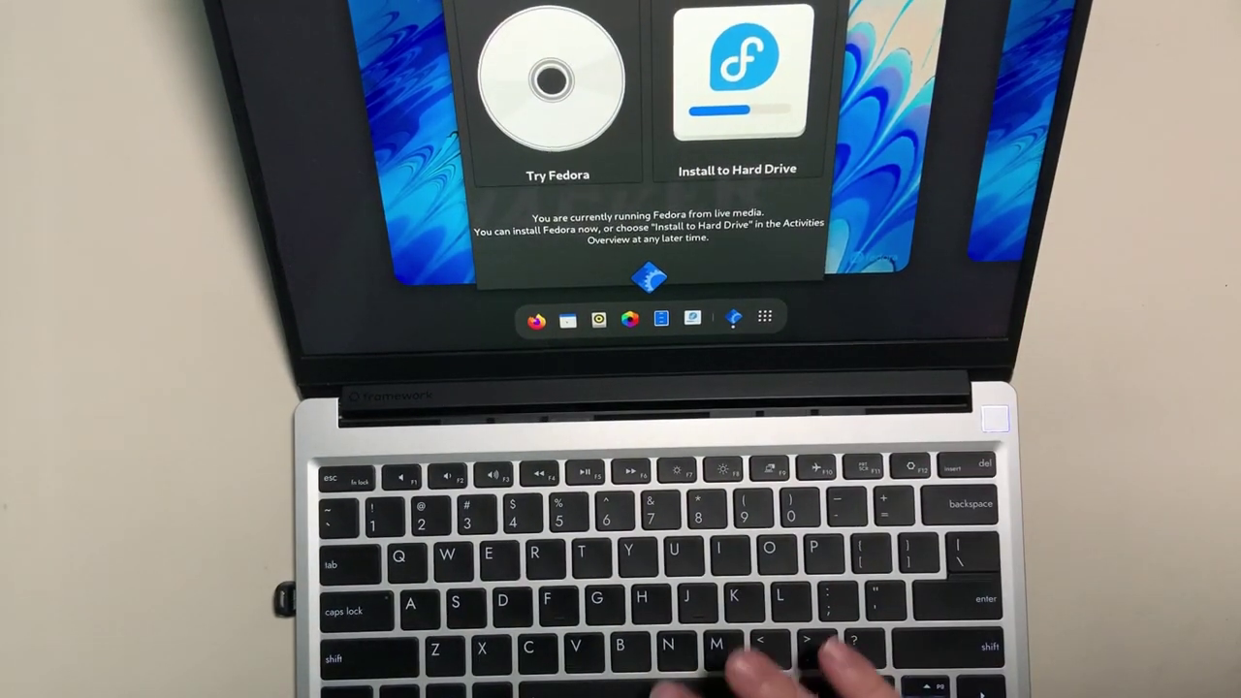
# Choose Power Off under Power Off / Log Out in the system menu and confirm.
pyautogui.click(998, 2)
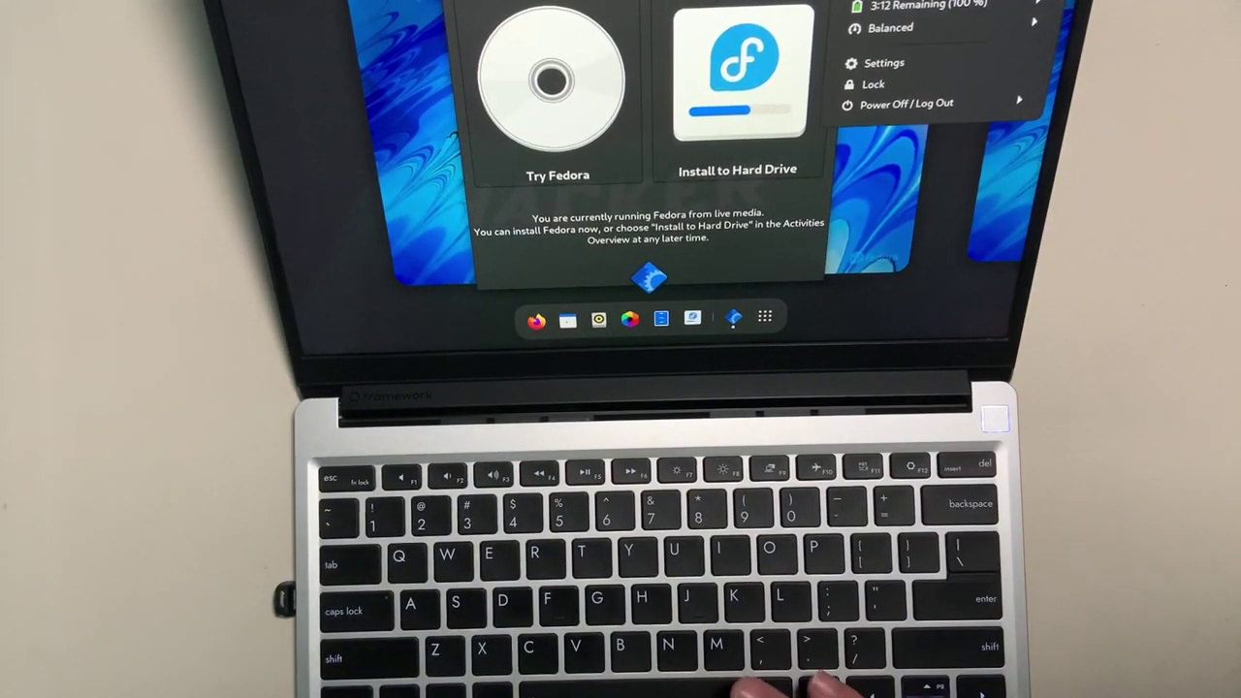
pyautogui.click(964, 112)
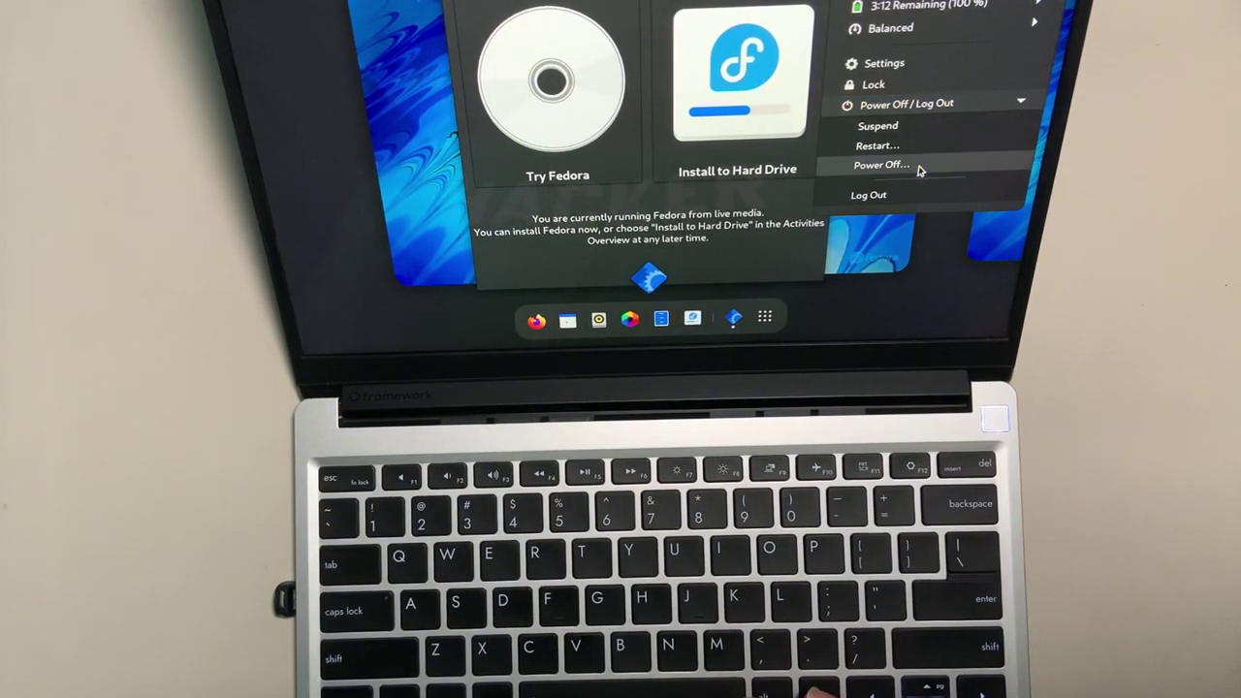
pyautogui.click(922, 166)
pyautogui.click(705, 169)
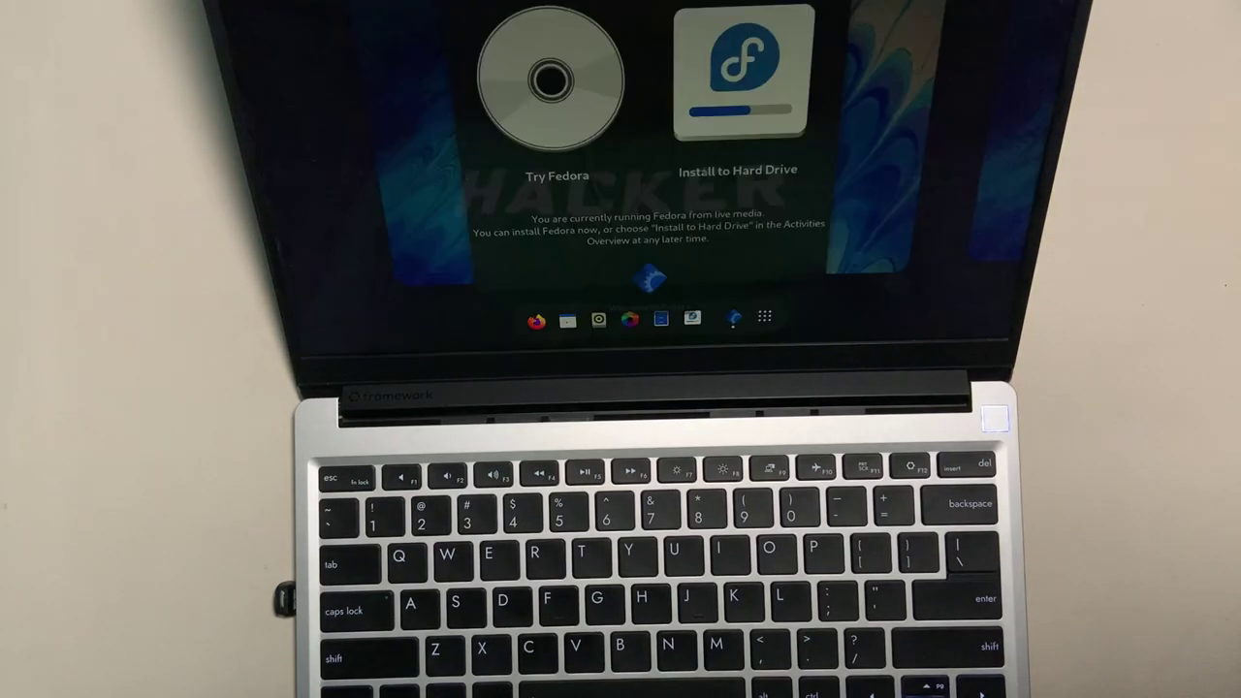